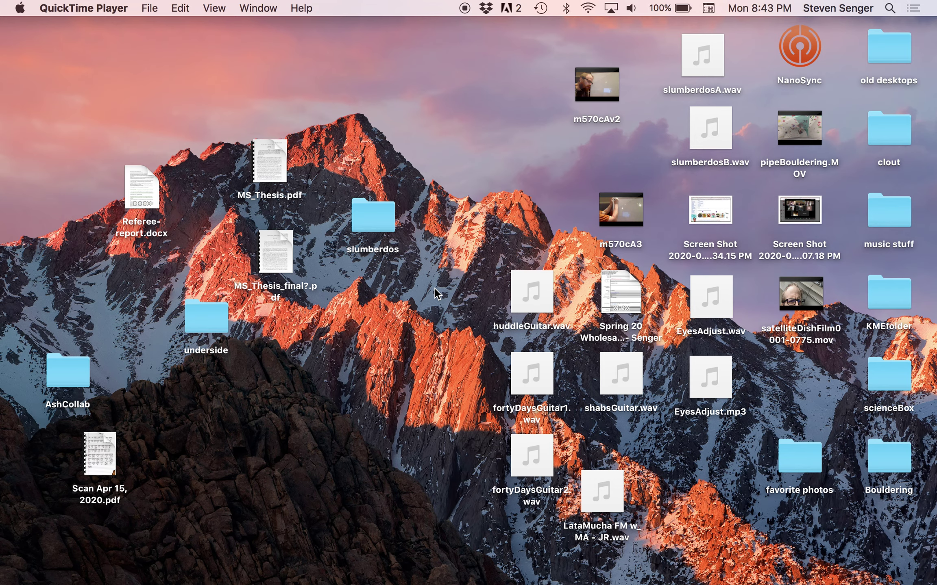
Launch Blender 2.77 from the blender-2 folder in the Dock's Applications stack
mouse_move(601, 569)
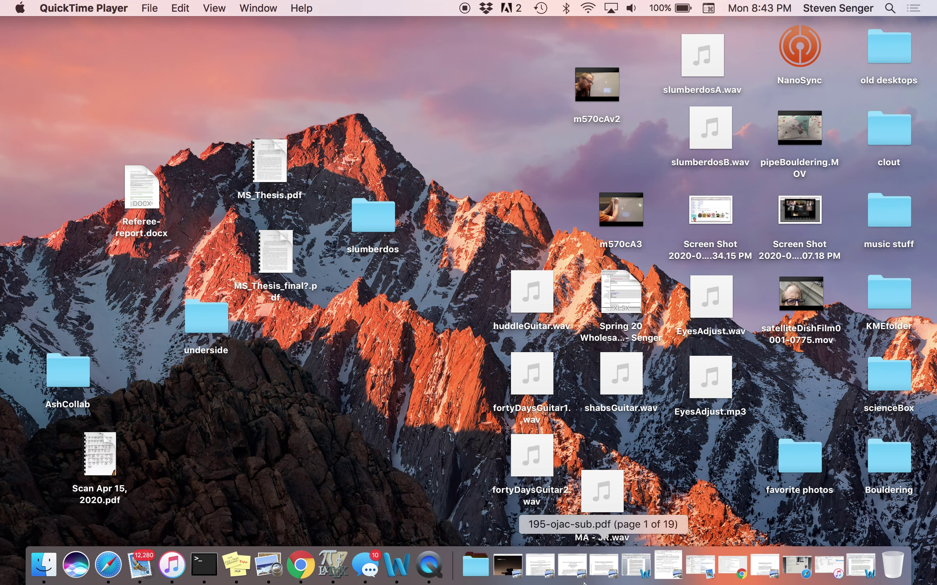
click(481, 568)
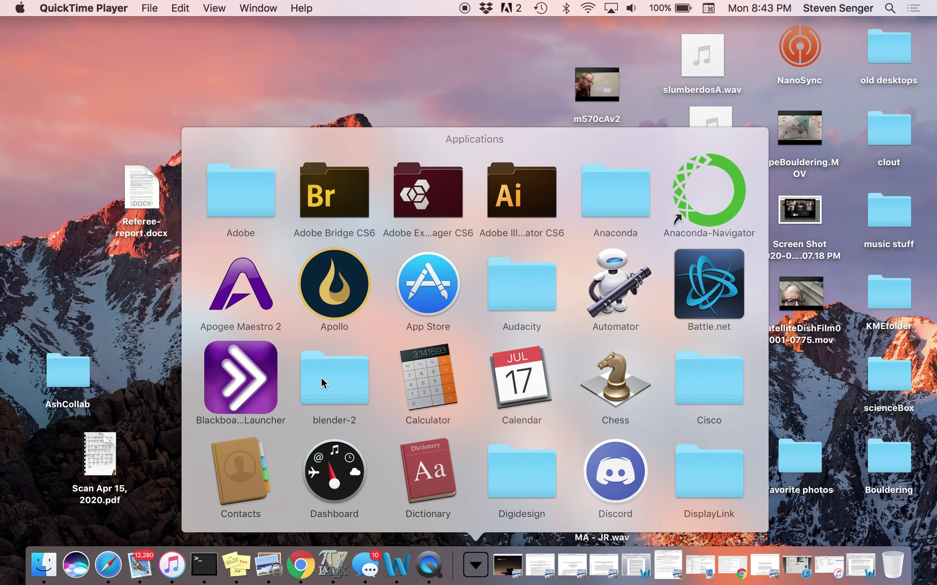
click(321, 382)
click(343, 277)
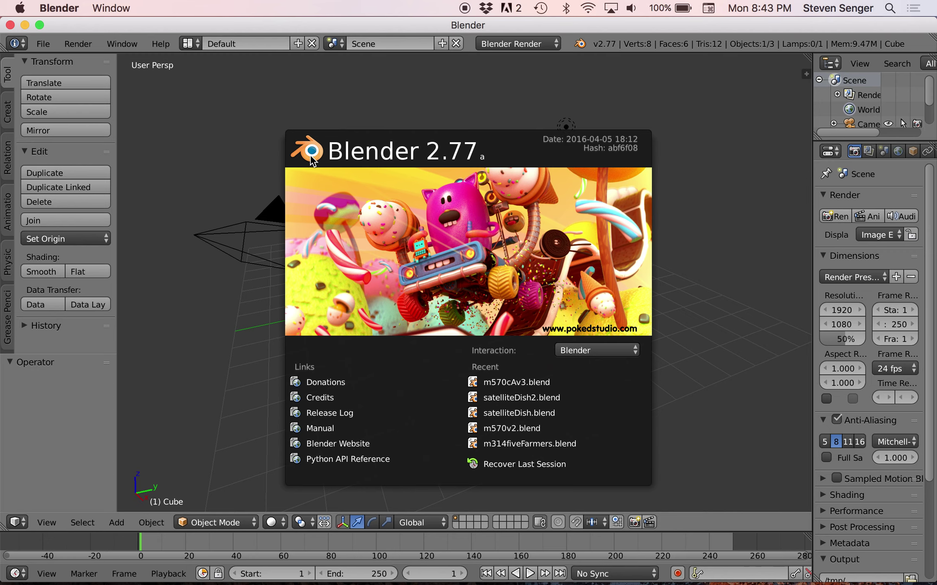
Switch to the Video Editing layout and turn the graph area into a File Browser
click(296, 146)
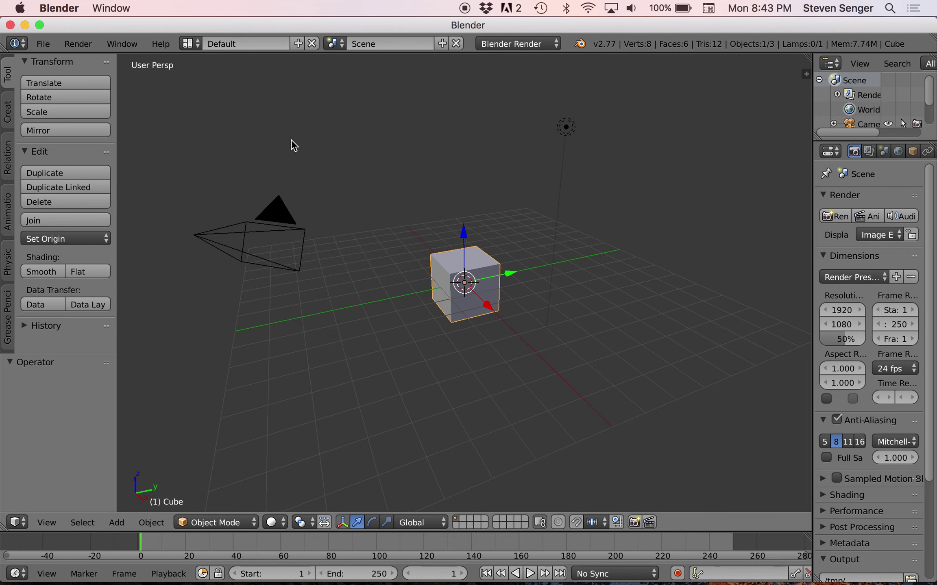
click(200, 46)
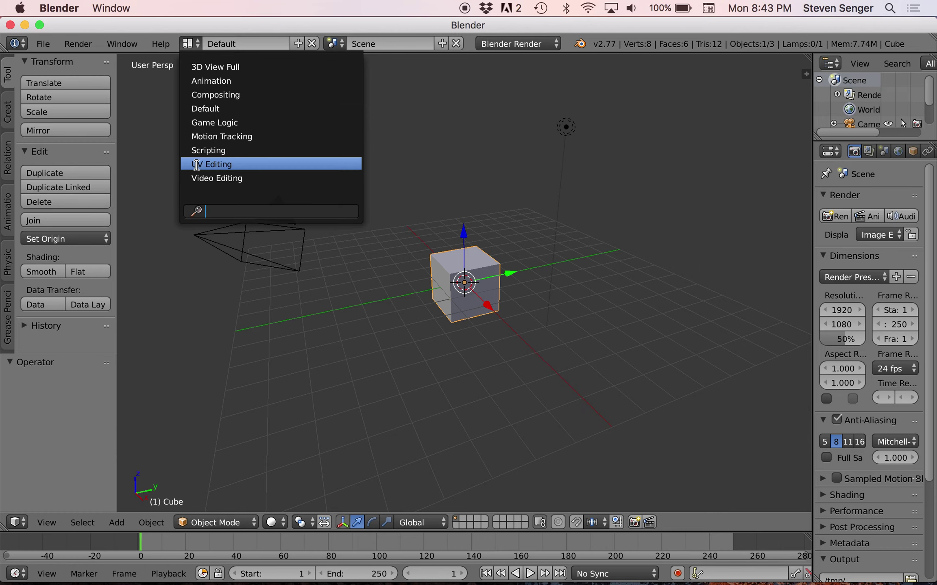
click(196, 178)
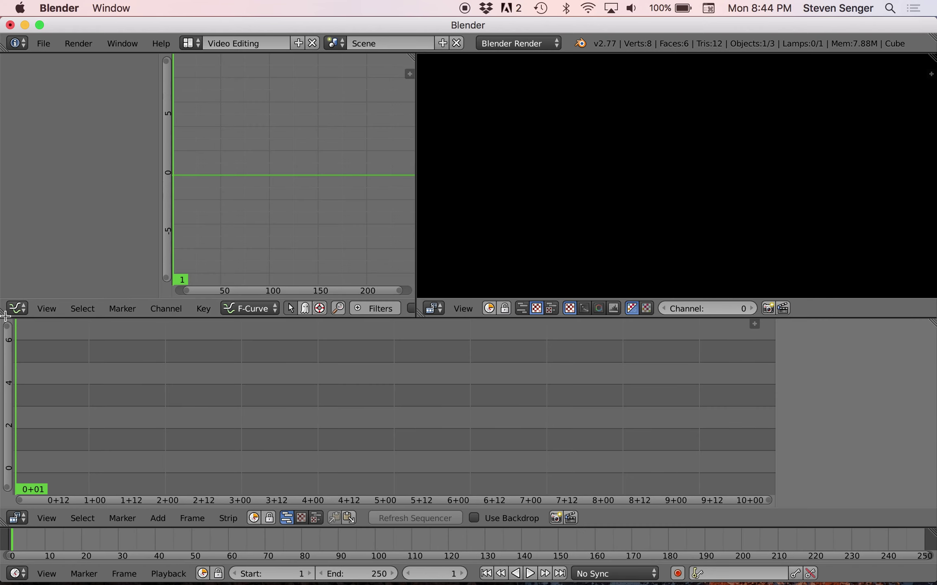
click(17, 309)
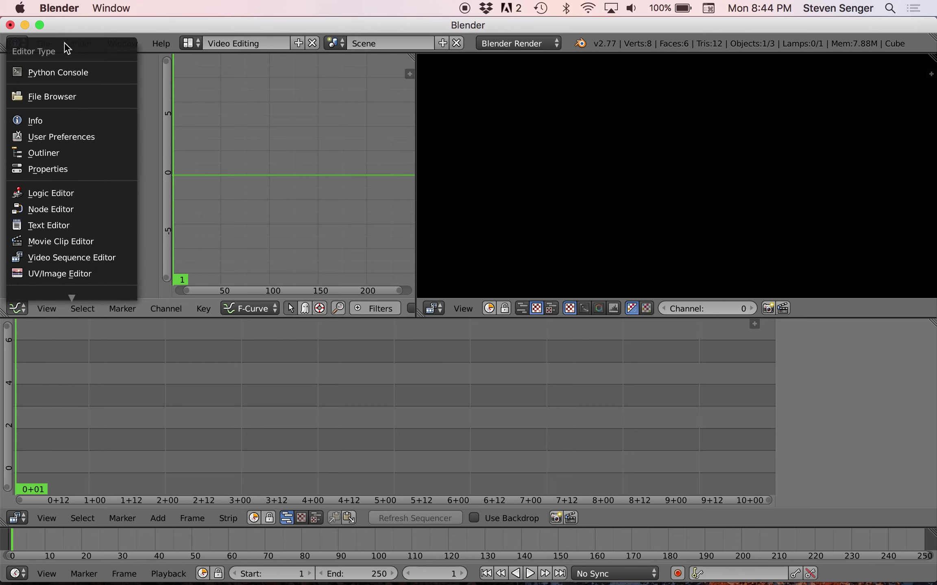
click(61, 90)
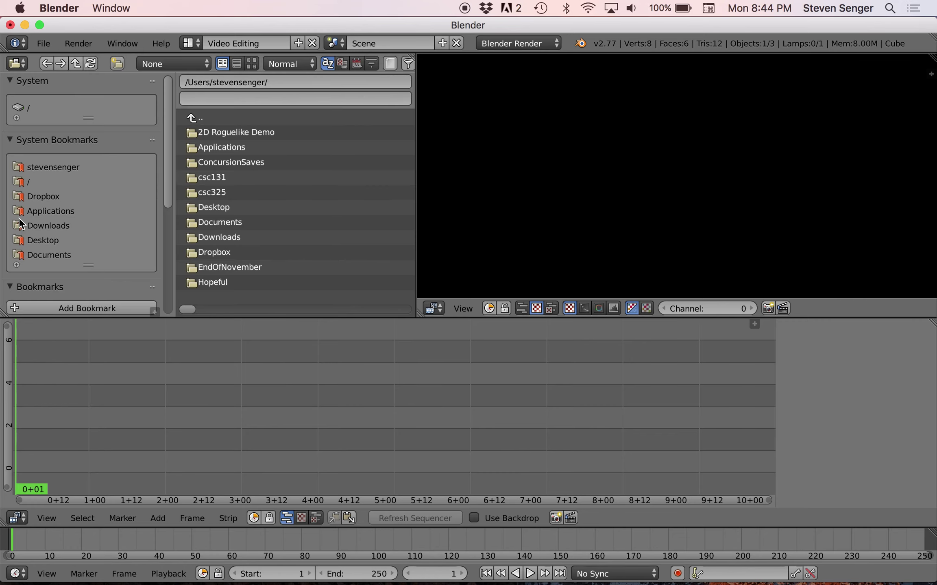
Browse to Documents/vidSource/teachingVids/math314 and drag m314FINALVIDEO.mov into the sequencer
key(t)
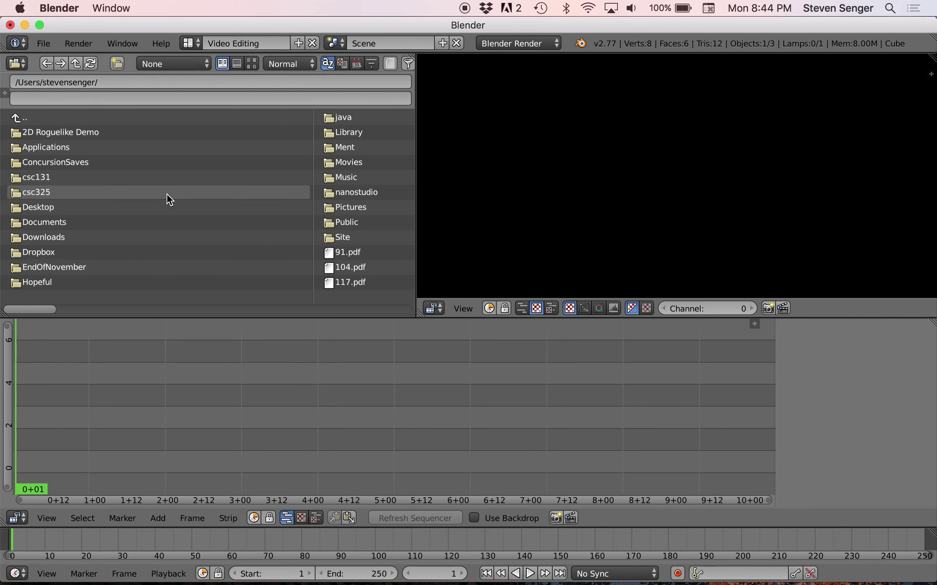
click(15, 224)
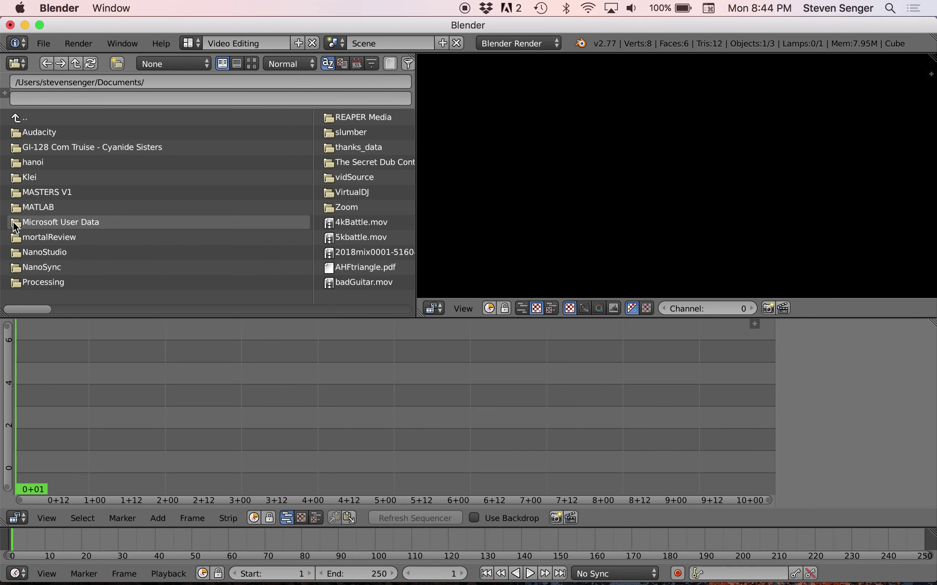
click(328, 178)
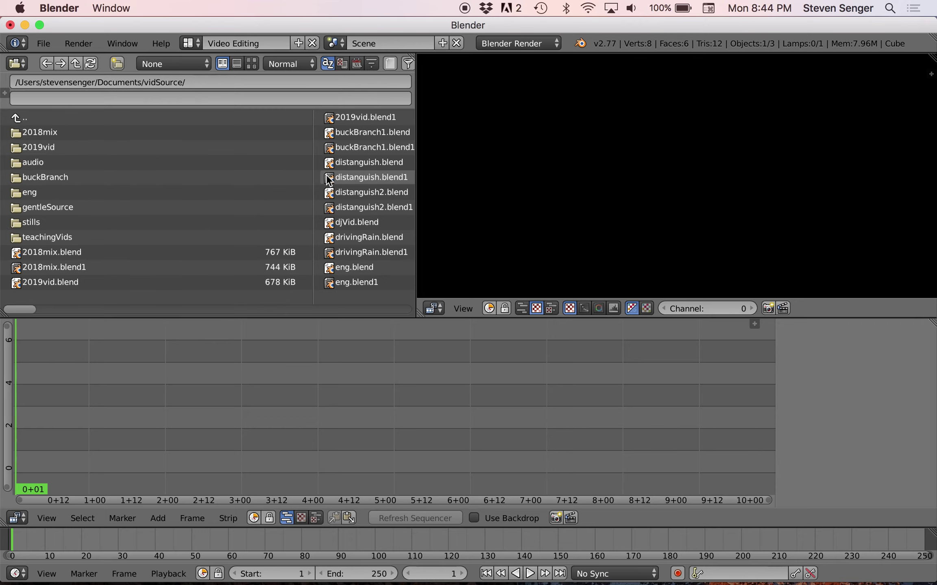
click(49, 235)
click(35, 131)
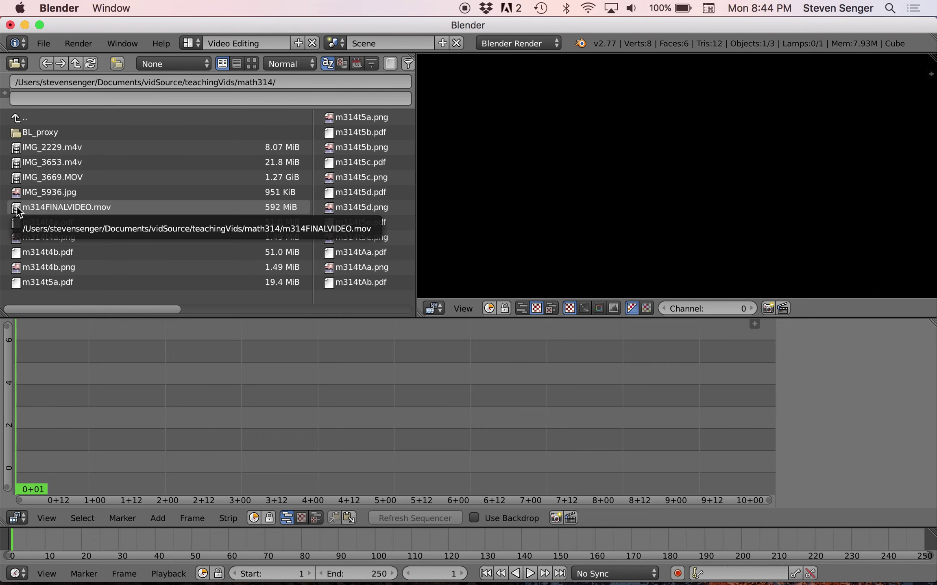
drag(17, 210, 52, 444)
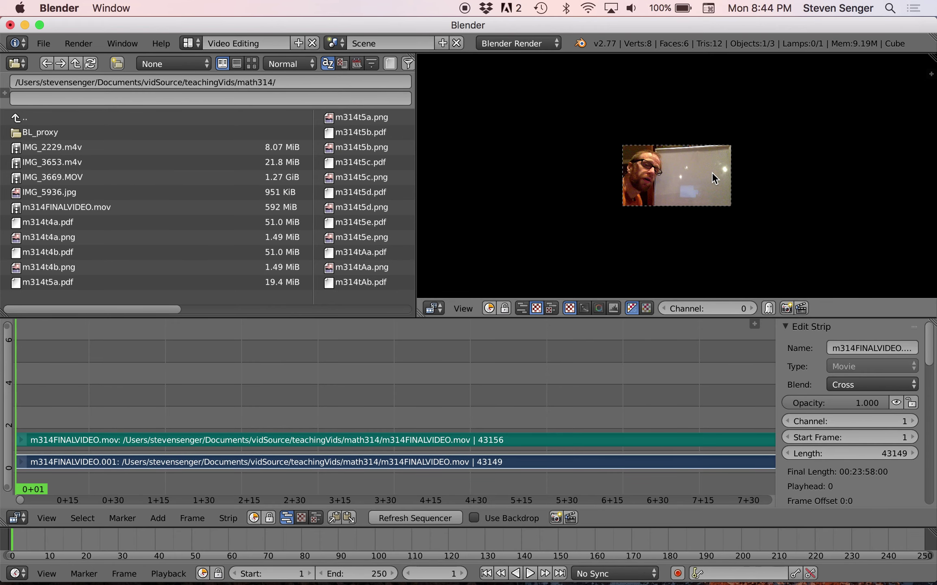
Enlarge the preview and zoom the sequencer out to show the whole 43149-frame clip
scroll(711, 173, up, 5)
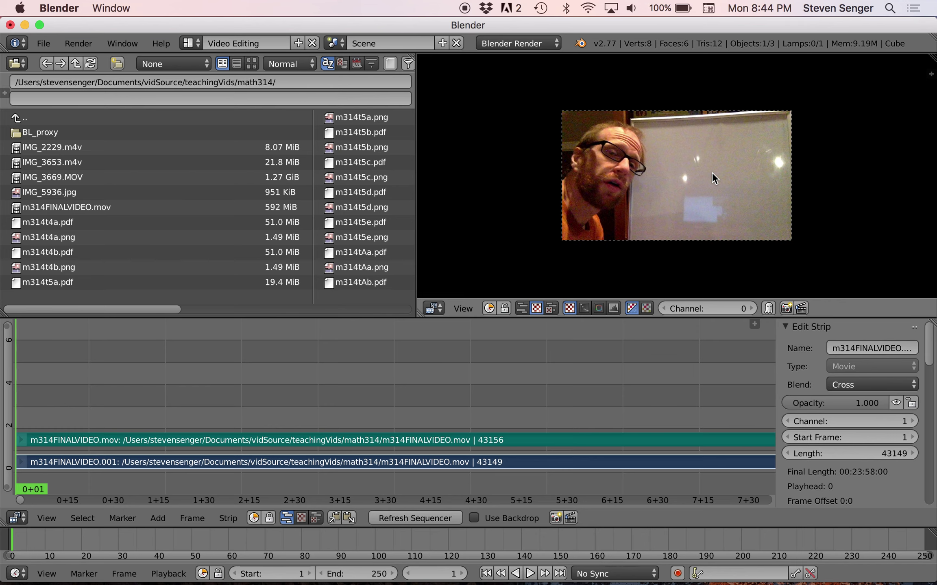
scroll(712, 172, up, 1)
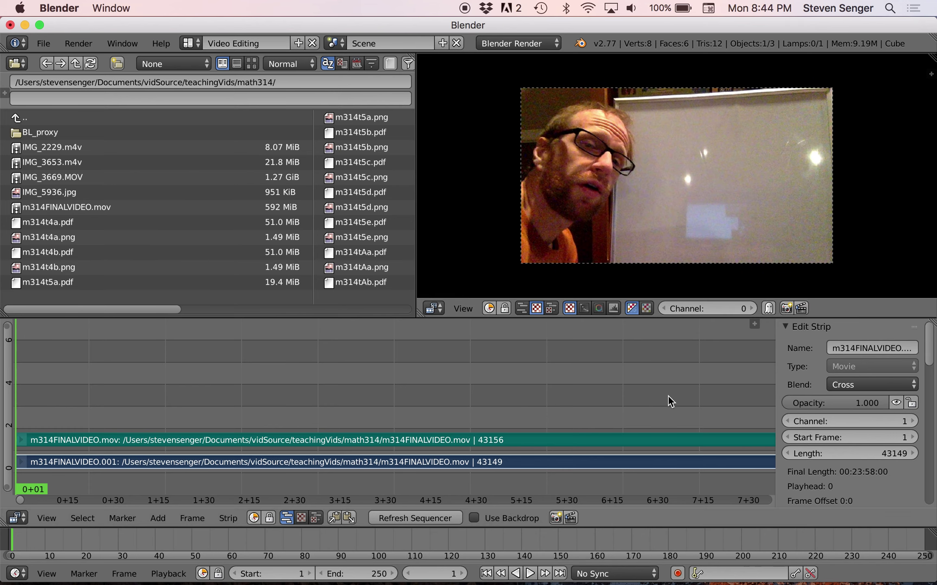
scroll(668, 396, down, 2)
scroll(668, 396, down, 8)
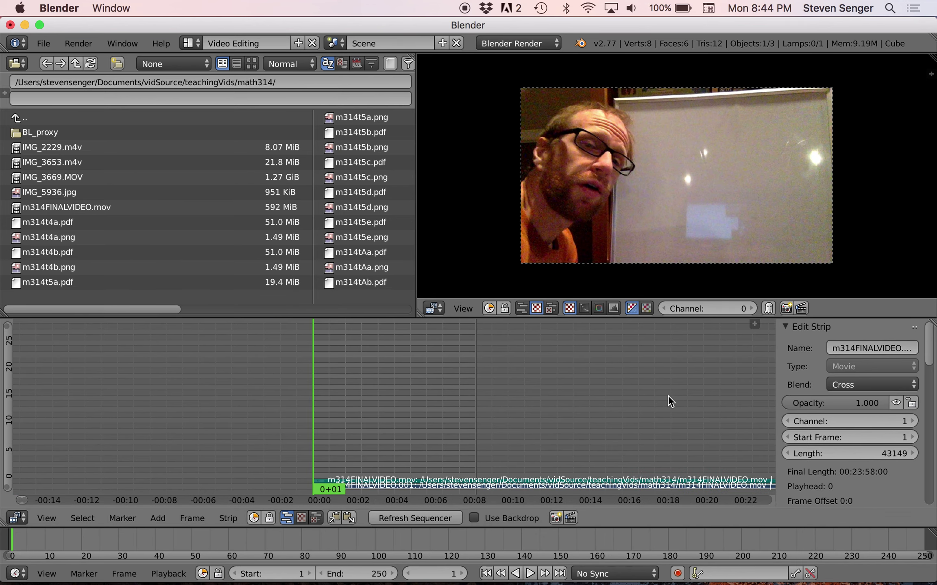
scroll(668, 397, down, 8)
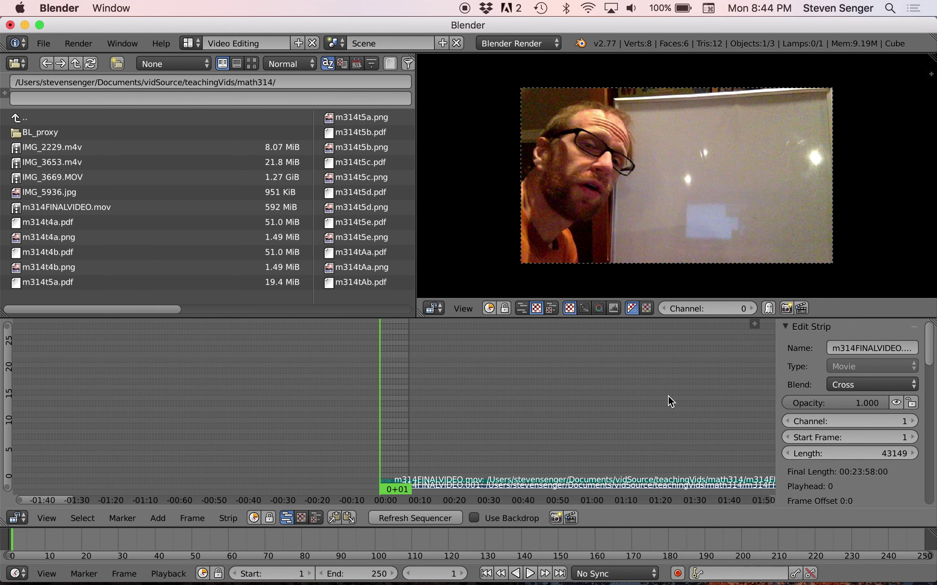
scroll(668, 396, down, 7)
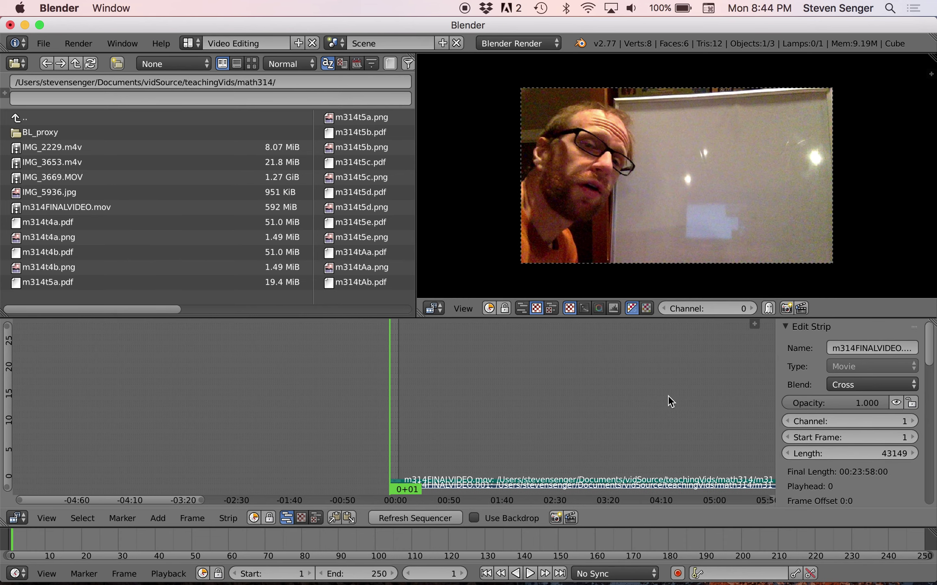
scroll(668, 396, down, 7)
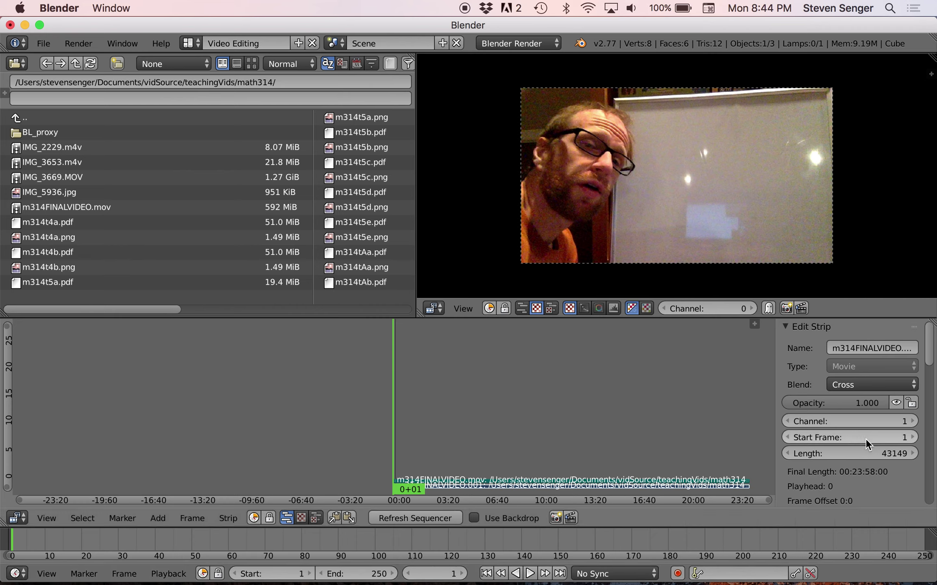
Set the scene end frame to 43149 and playback sync to AV-sync
click(361, 574)
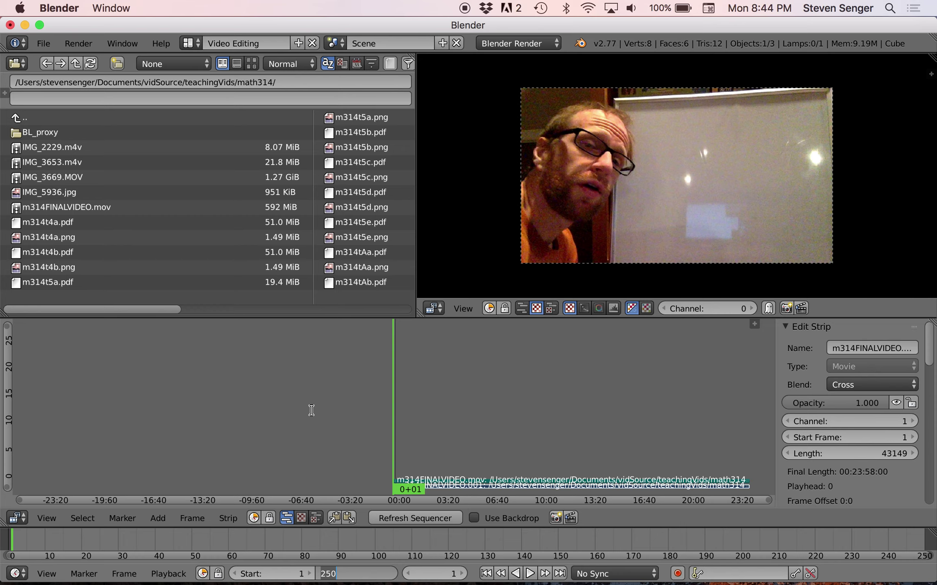
text(43149)
key(Return)
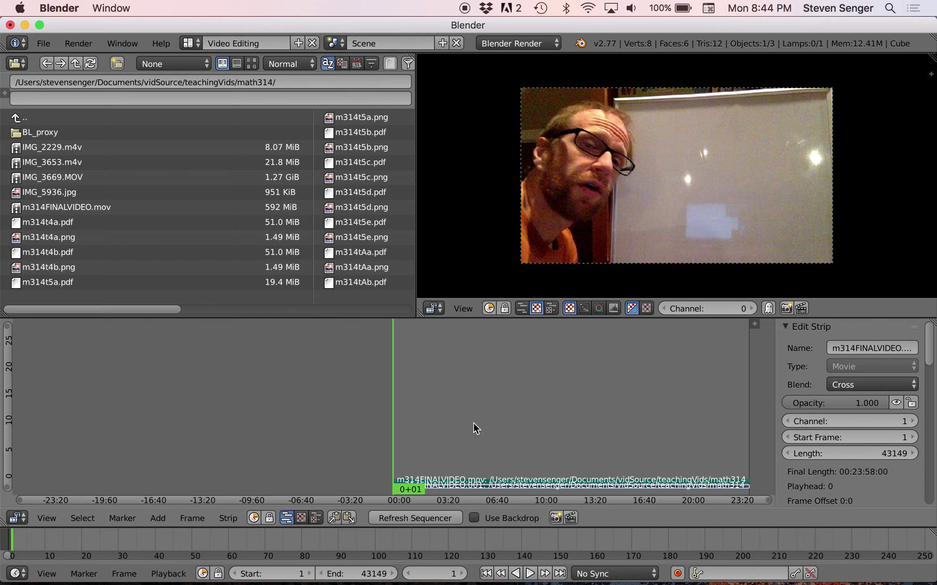
click(637, 572)
click(617, 523)
Play the opening of the clip briefly, then rewind to frame 1
key(alt+a)
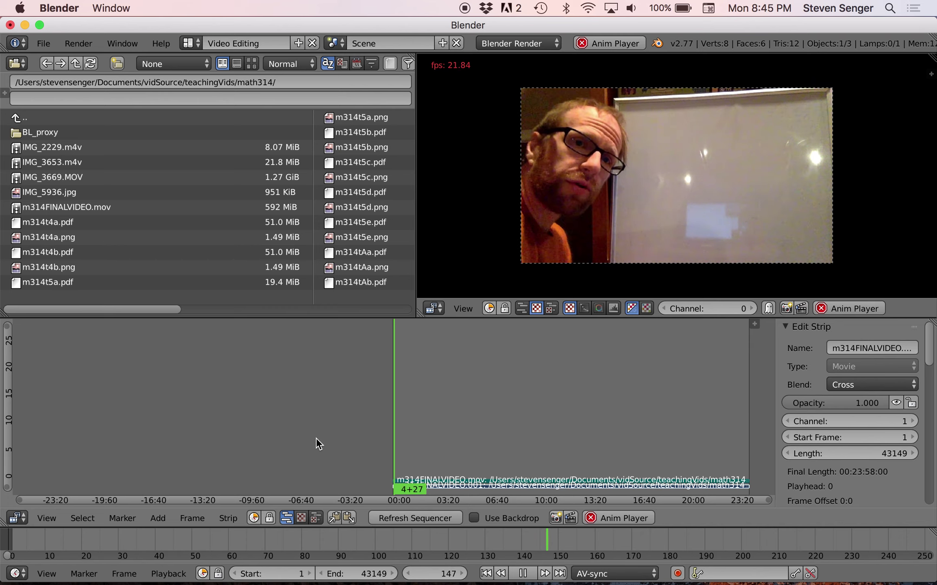
key(alt+a)
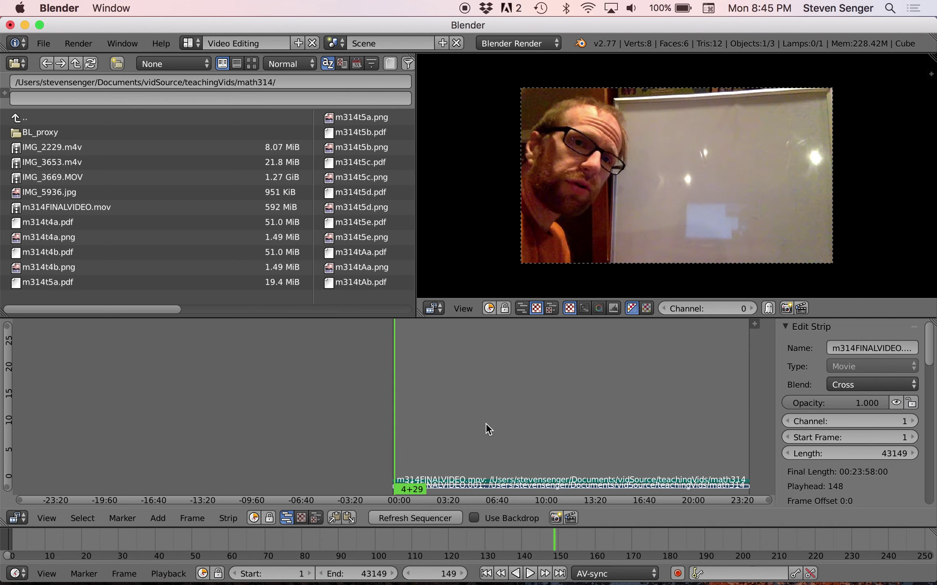
click(486, 573)
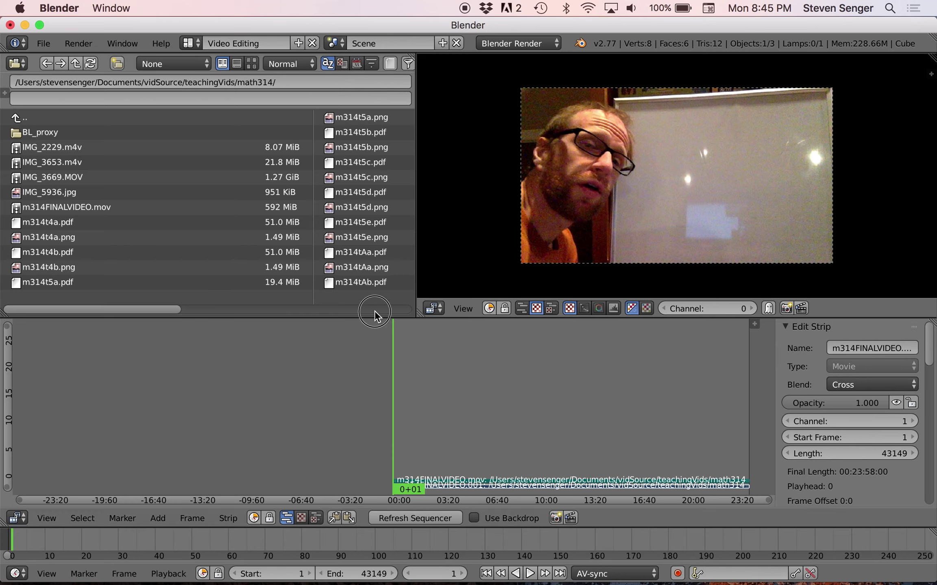
scroll(312, 230, right, 5)
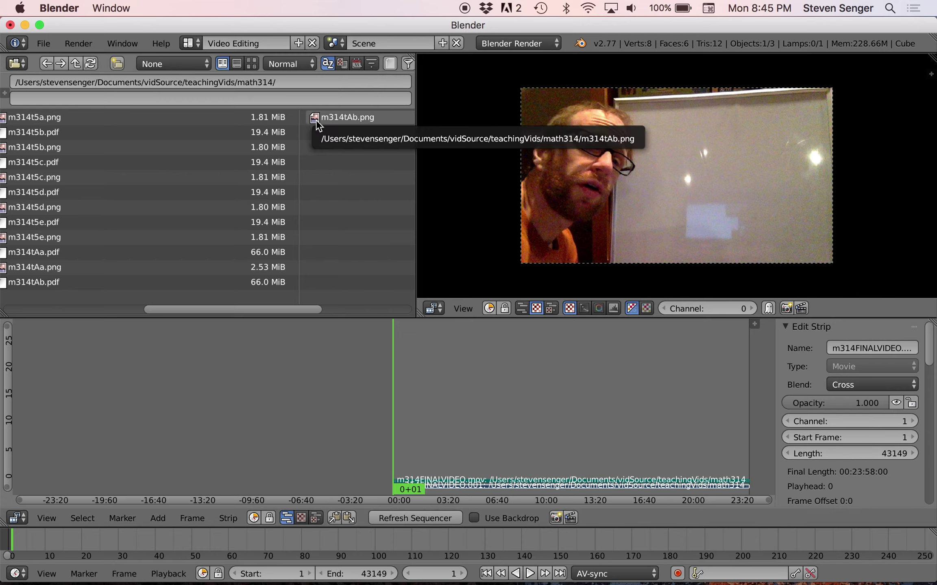
drag(316, 119, 403, 458)
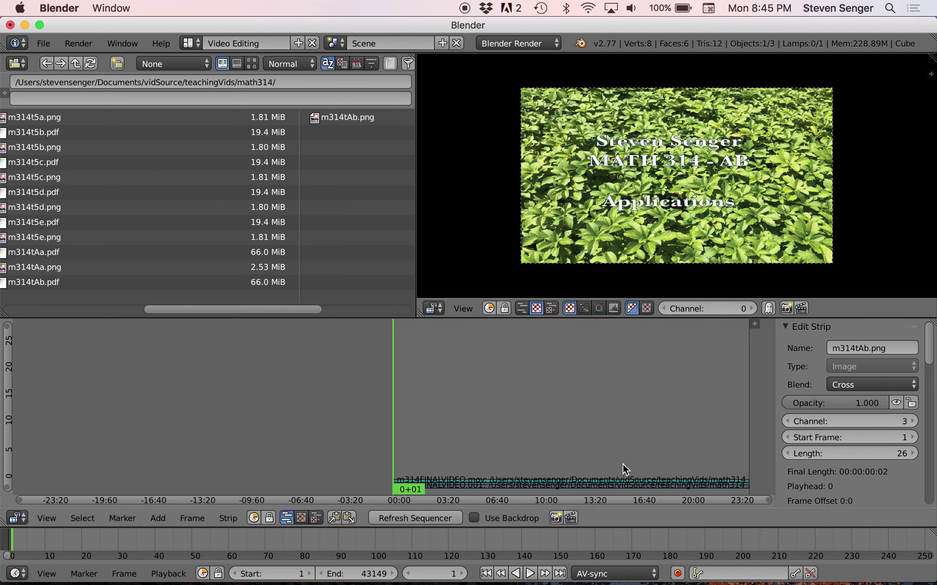
click(894, 452)
text(450)
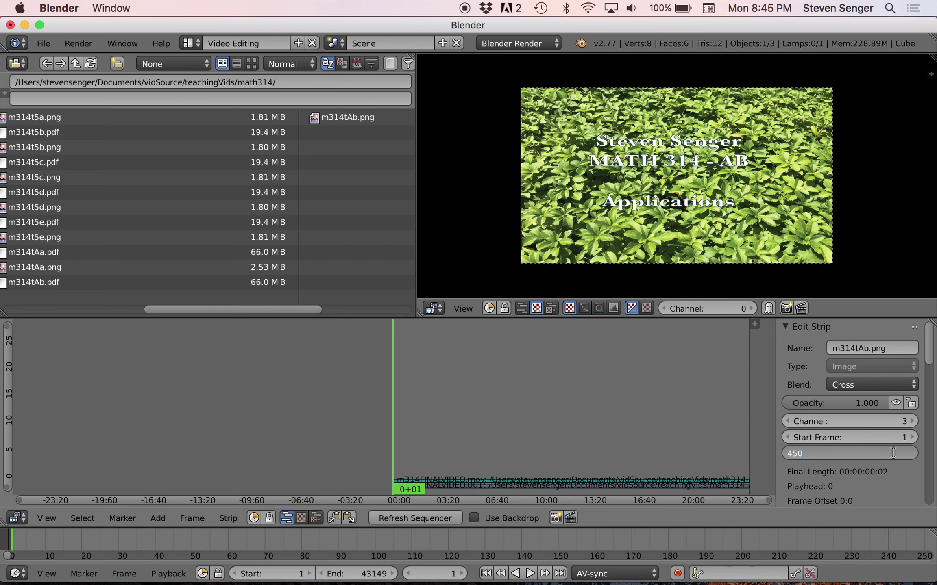
key(Return)
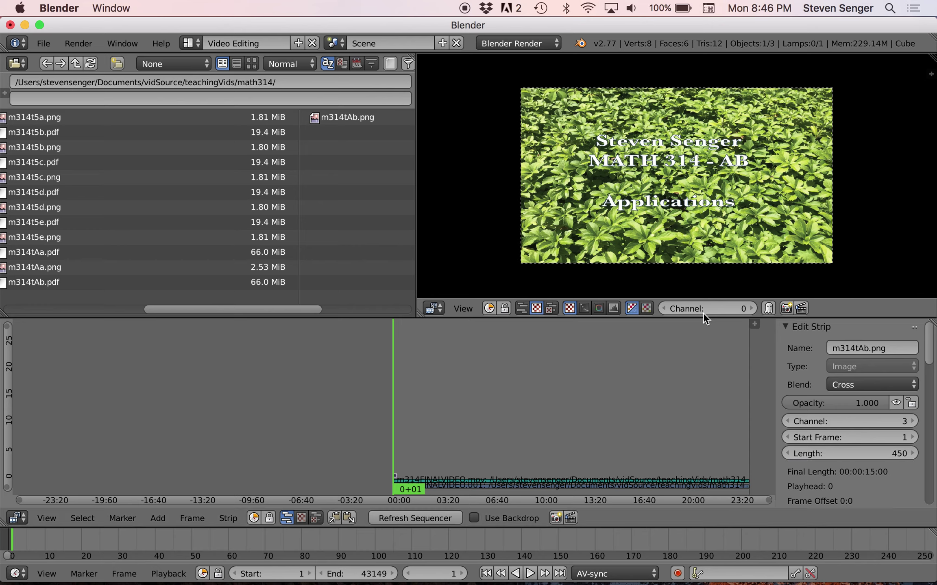
scroll(737, 252, up, 1)
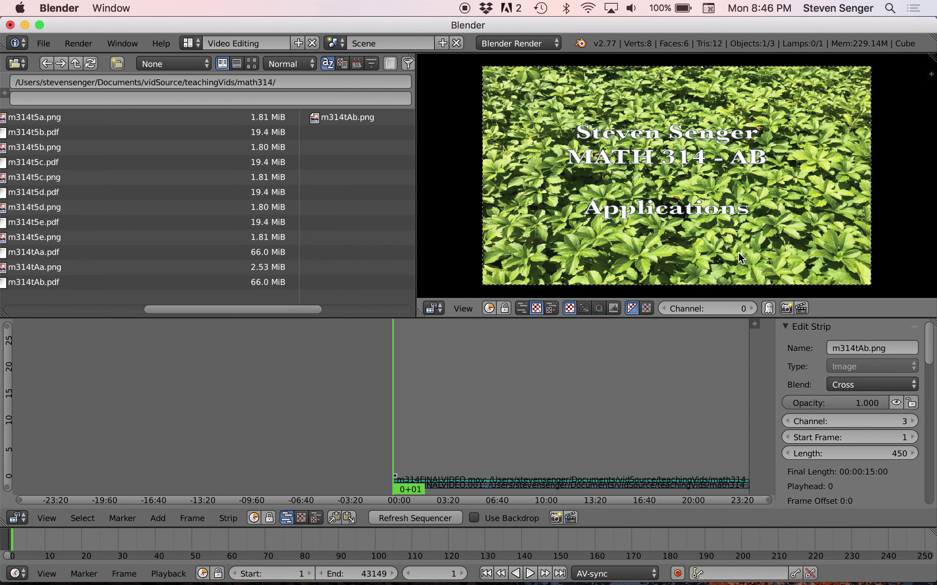
key(alt+a)
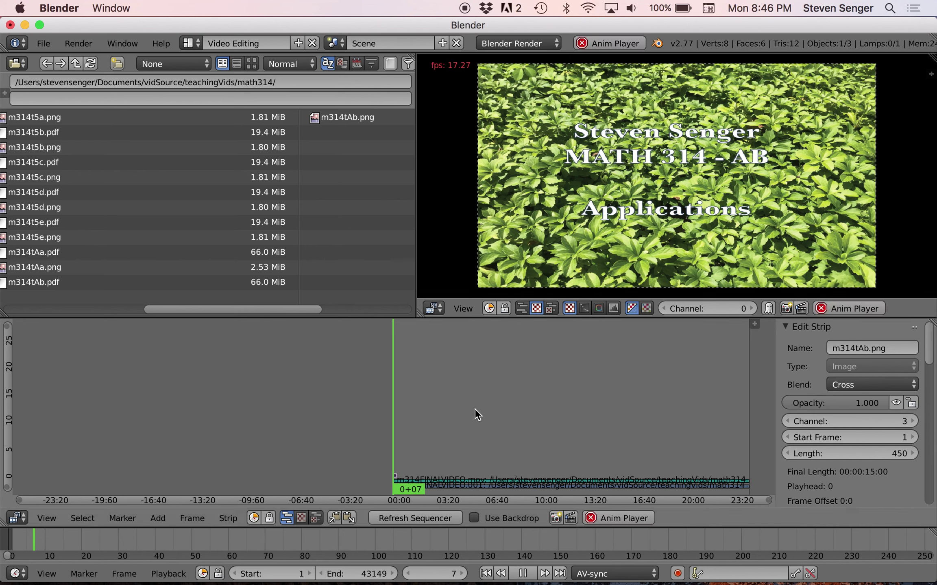
key(alt+a)
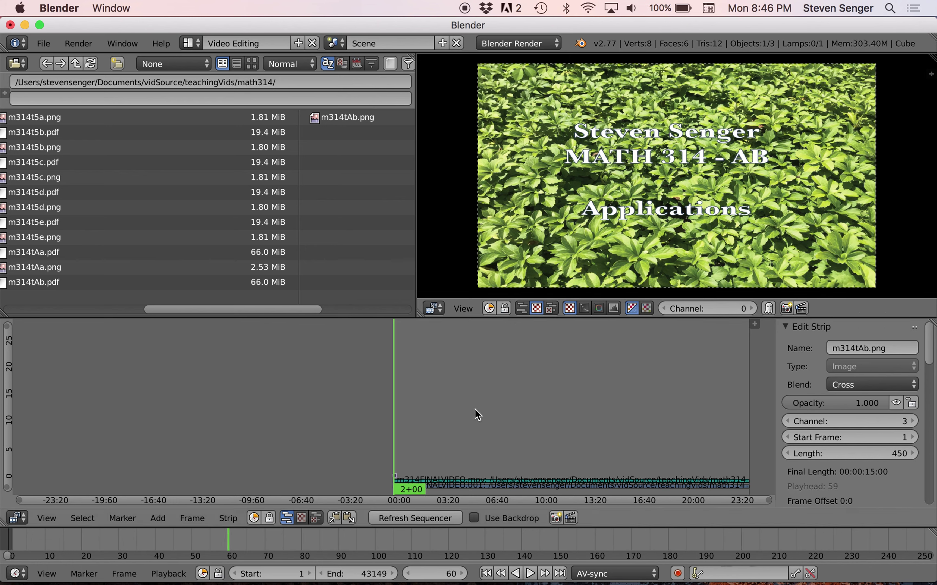
click(487, 573)
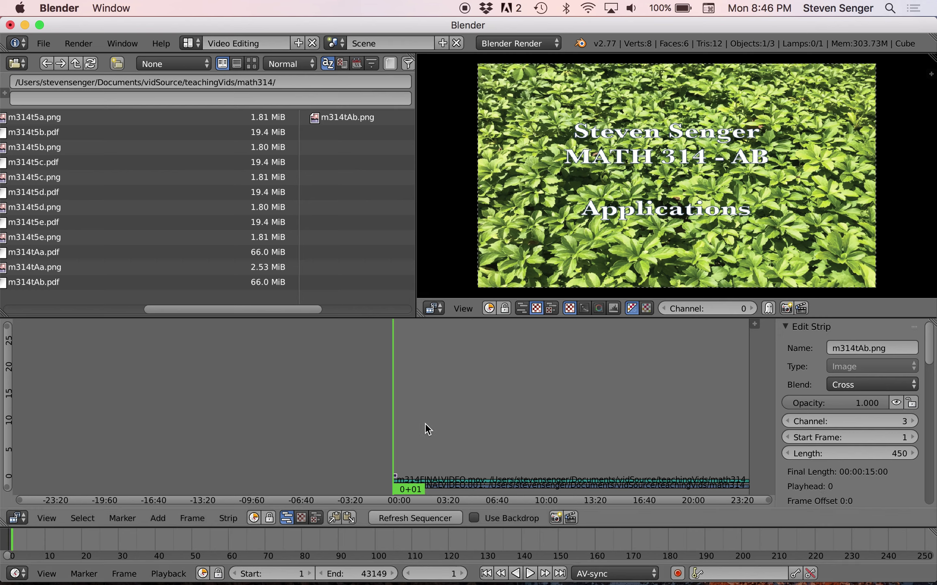
Select the m314tAb.png title image strip and go to frame 1
key(shift+a)
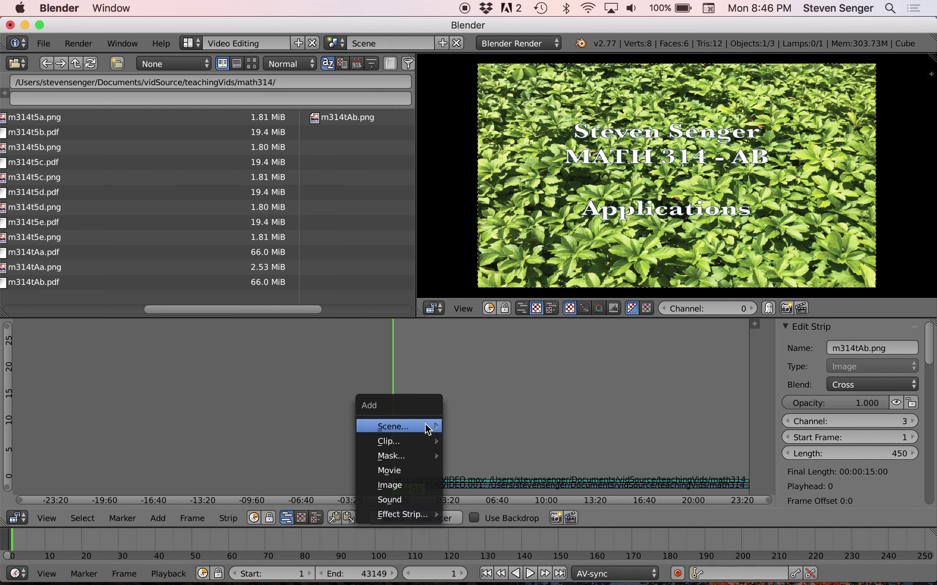
mouse_move(425, 424)
mouse_move(402, 515)
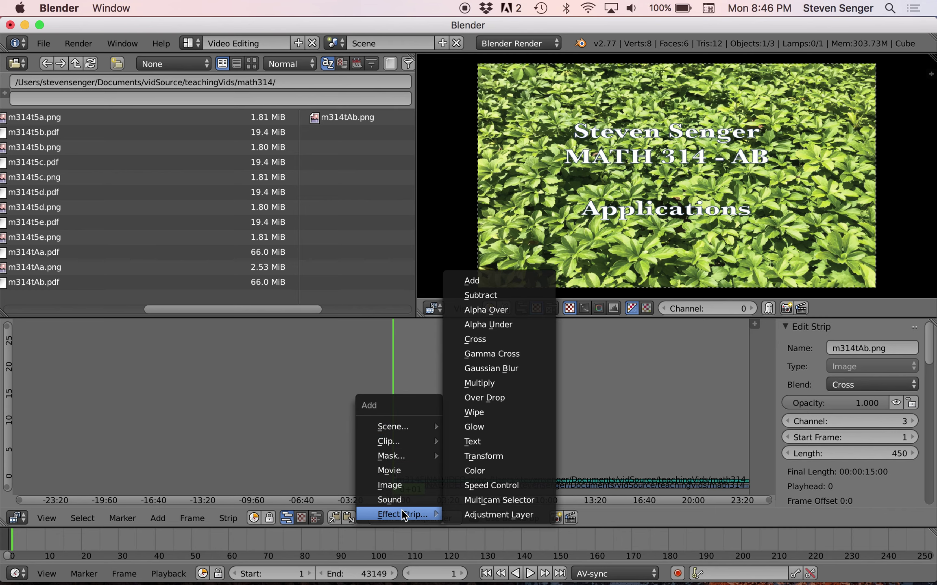
key(Escape)
key(Left)
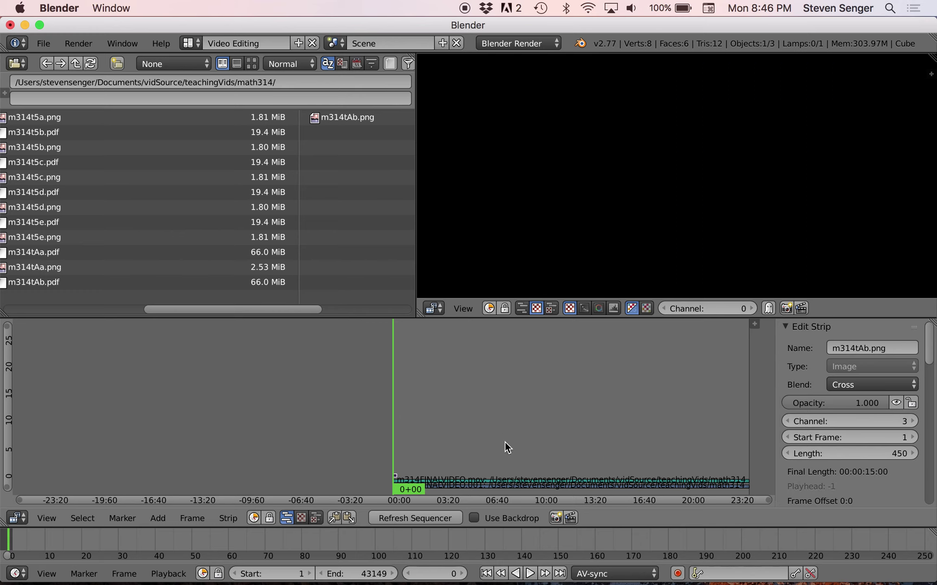
right_click(511, 477)
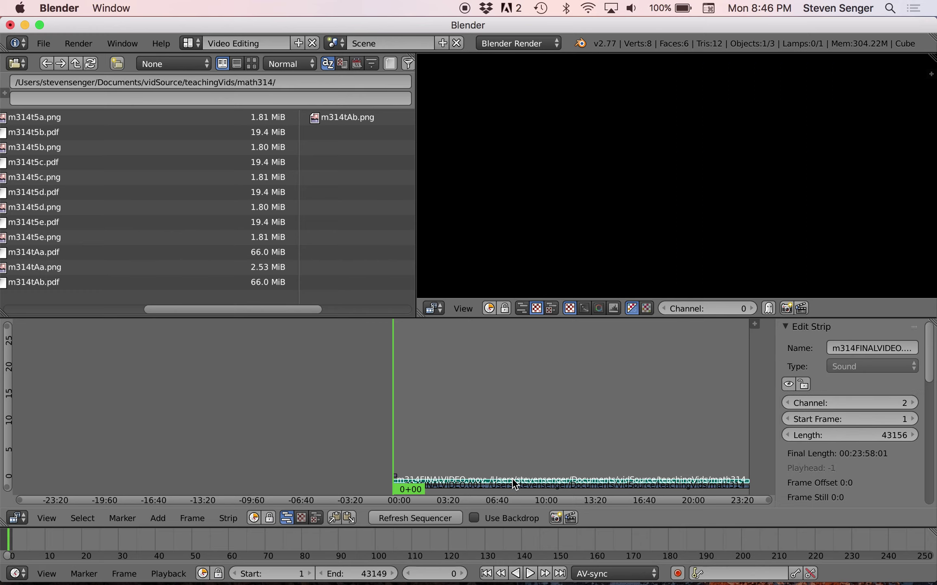
right_click(396, 475)
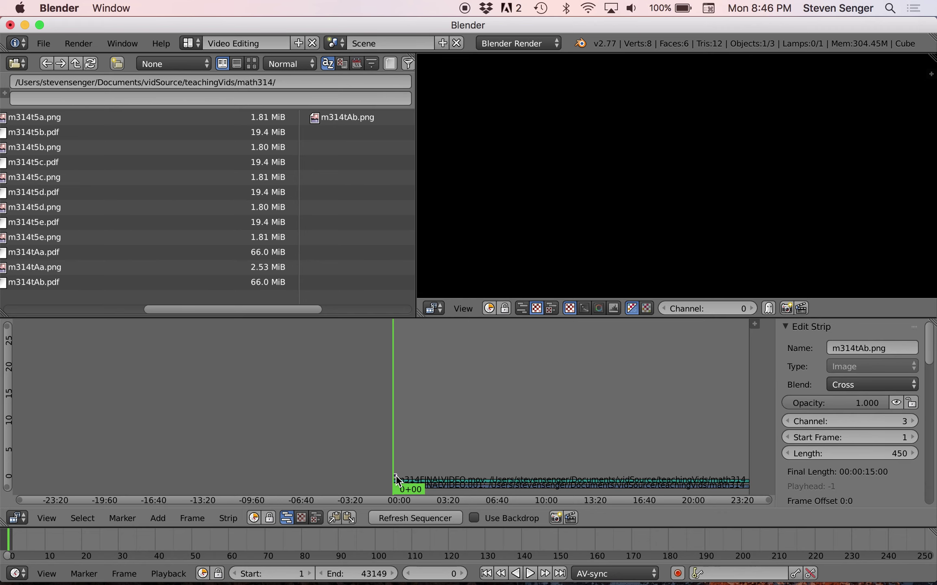
click(462, 574)
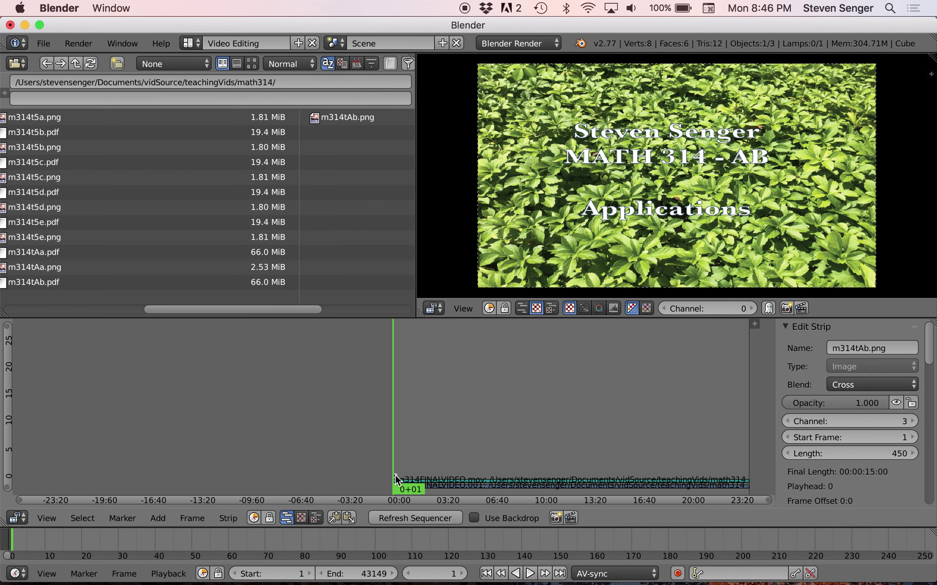
Add a Transform effect strip over the title image and enable its Image Offset
key(shift+a)
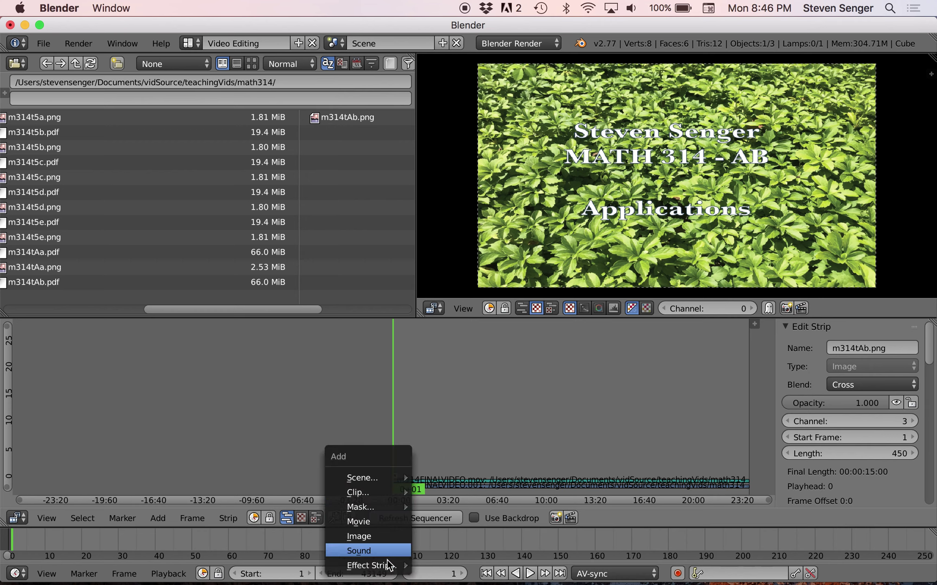
mouse_move(387, 566)
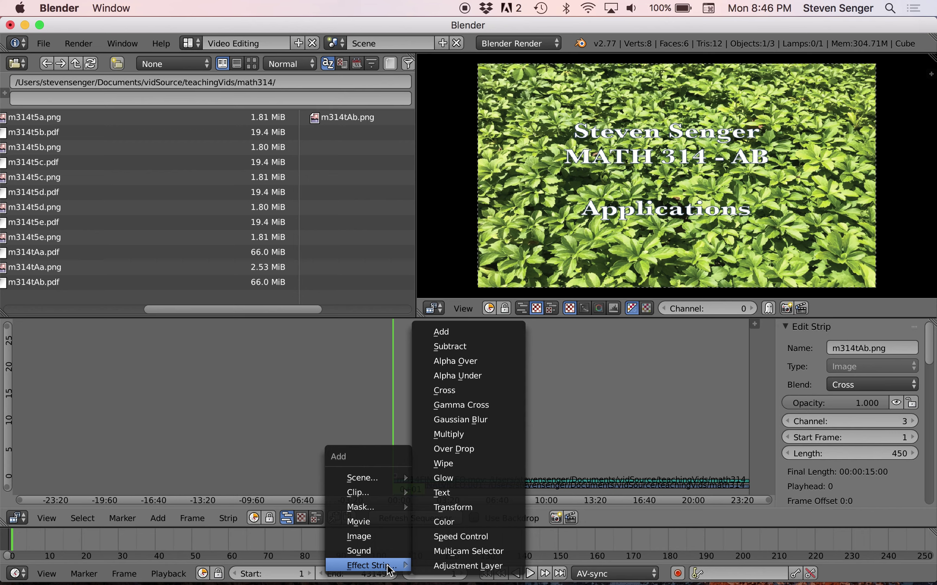
click(470, 508)
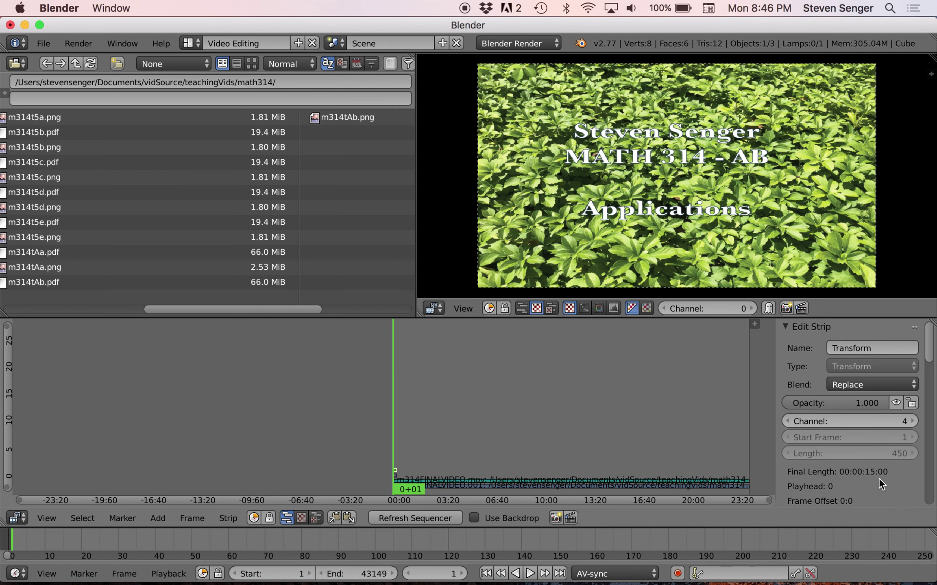
right_click(395, 474)
scroll(876, 482, down, 8)
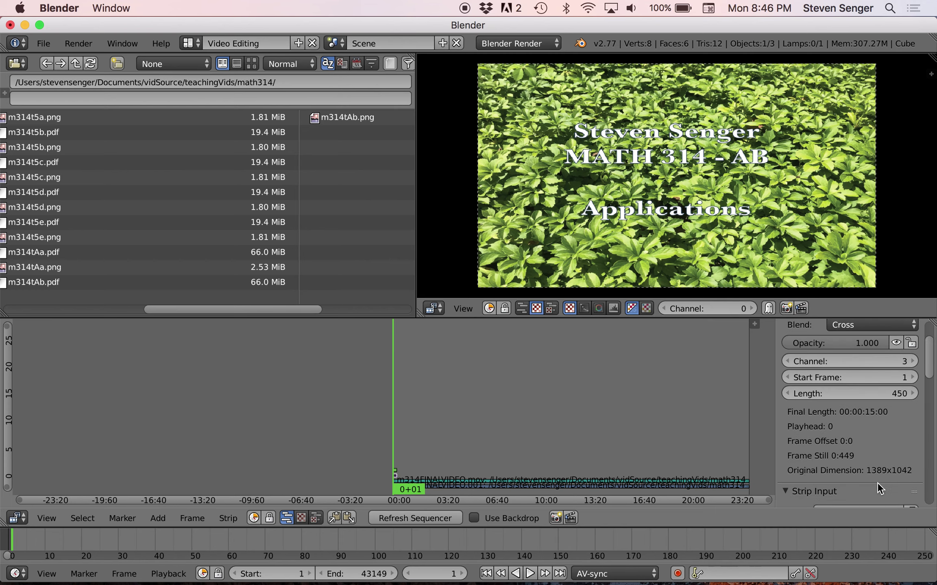
scroll(876, 482, down, 5)
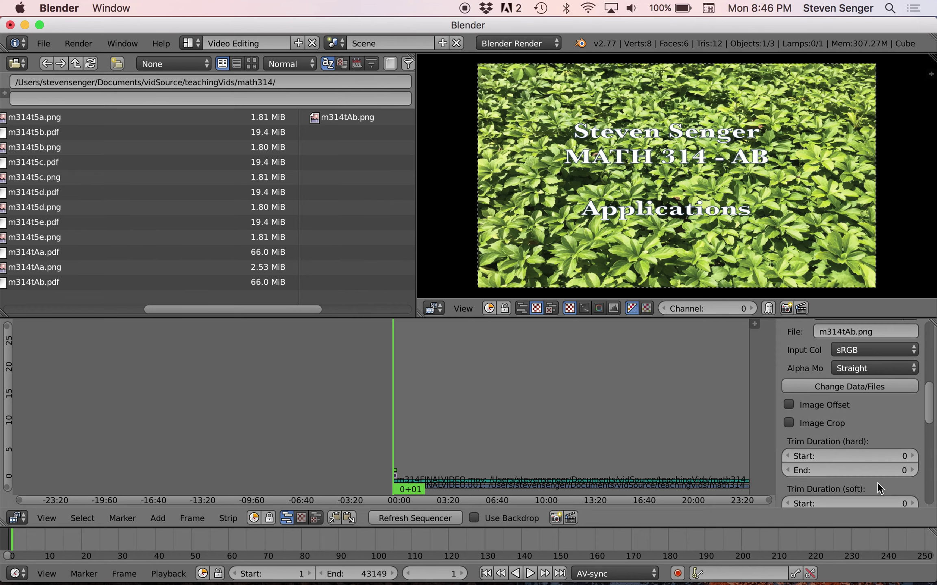
click(788, 372)
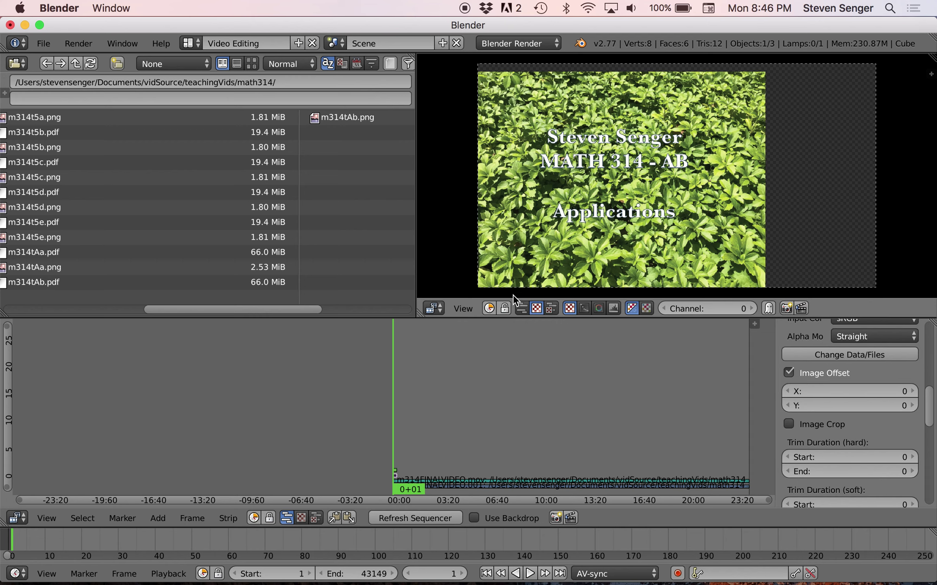
Give the Transform strip a uniform scale of 1.6
click(395, 470)
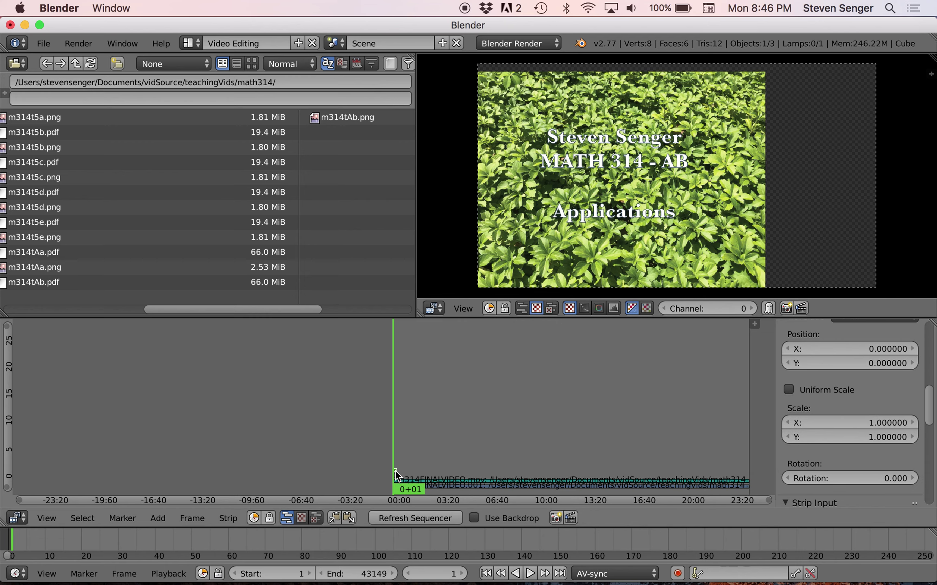
click(789, 390)
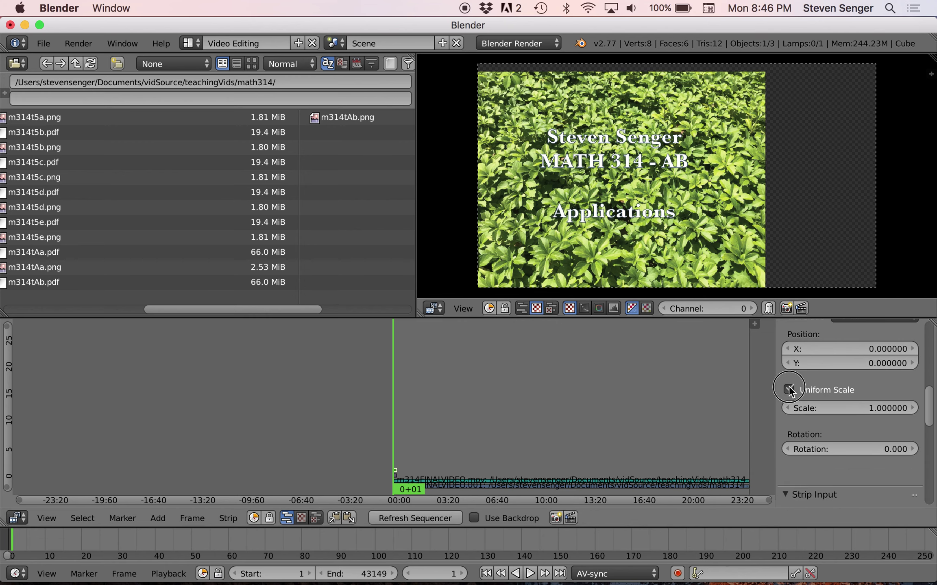
click(869, 406)
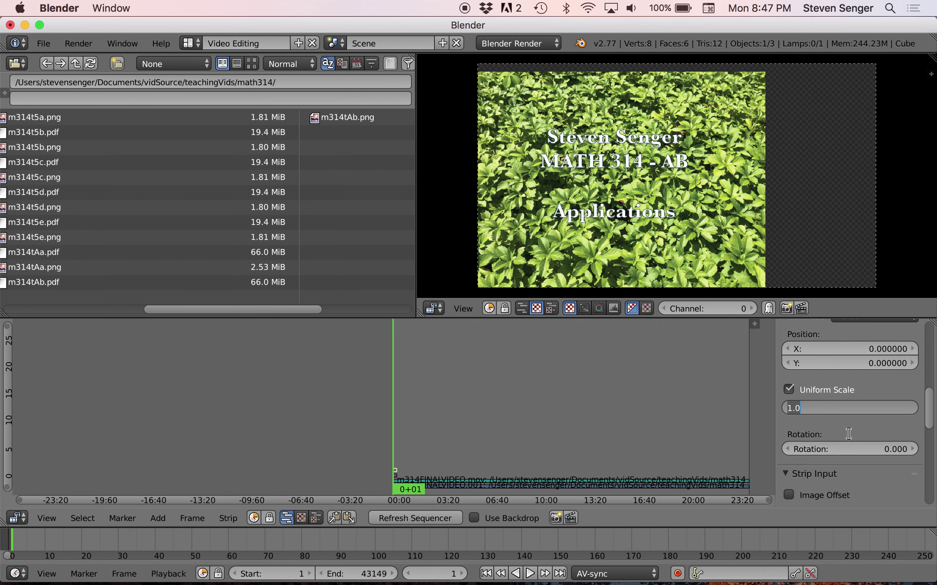
key(BackSpace)
text(6)
key(Return)
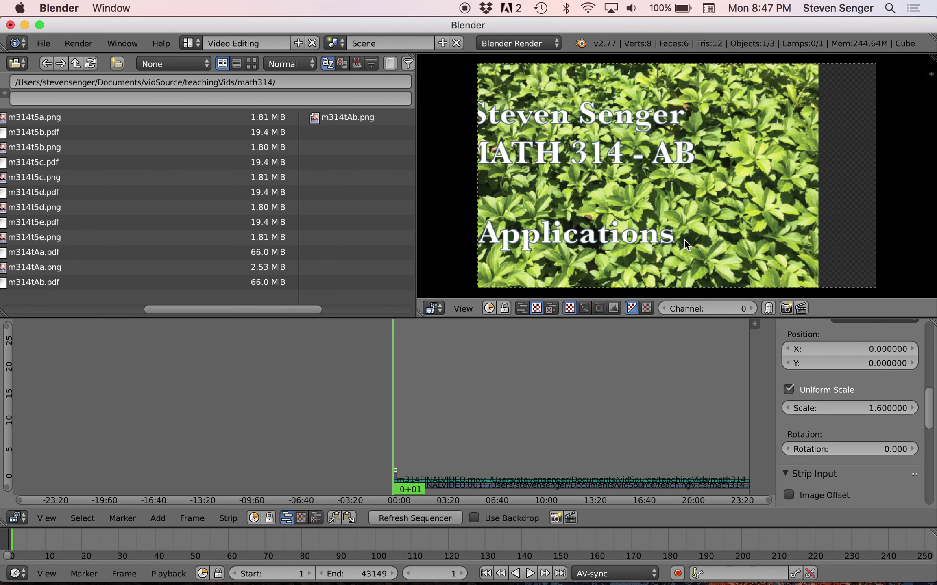
click(862, 348)
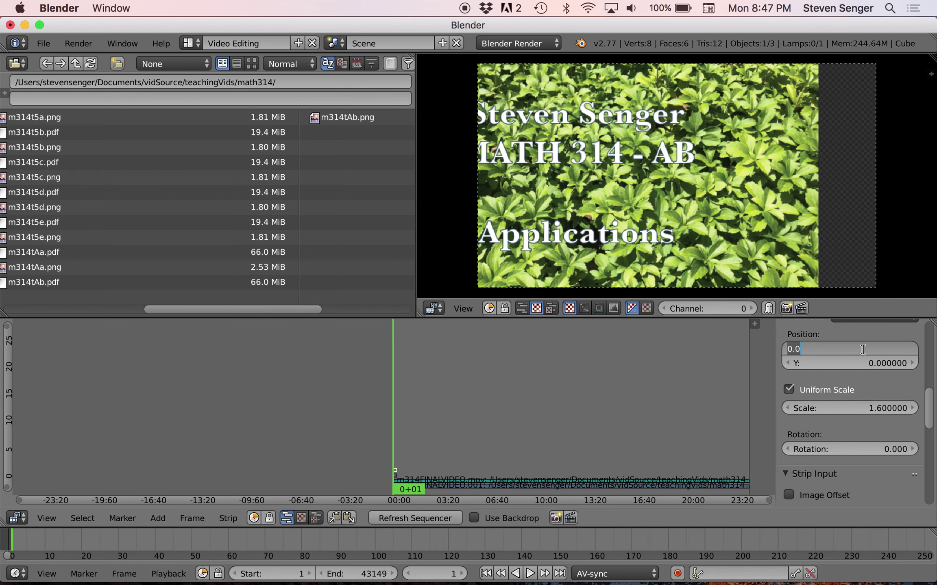
Adjust the Transform strip's Position X through 10, 15, 20 and 22, settling on 25
text(10)
key(Return)
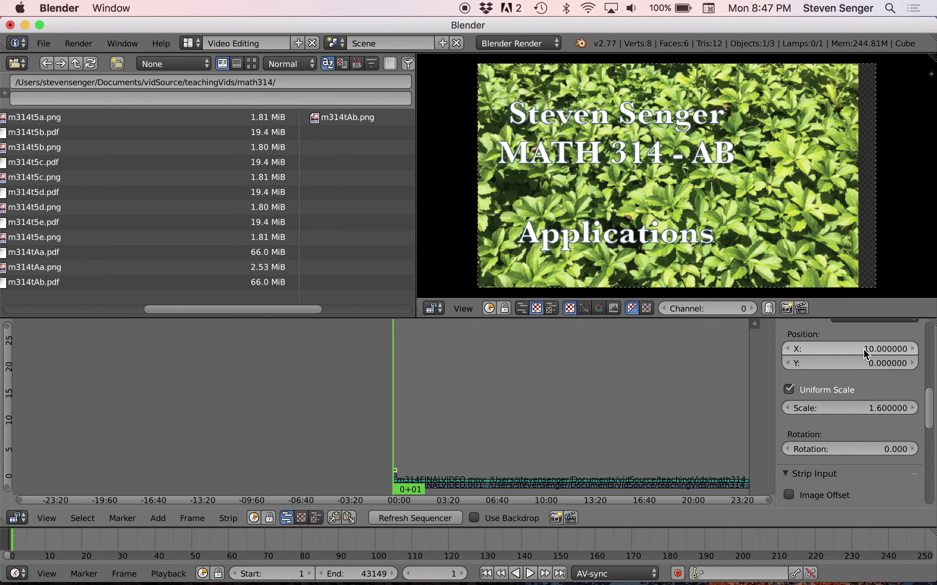
click(863, 349)
text(15)
key(Return)
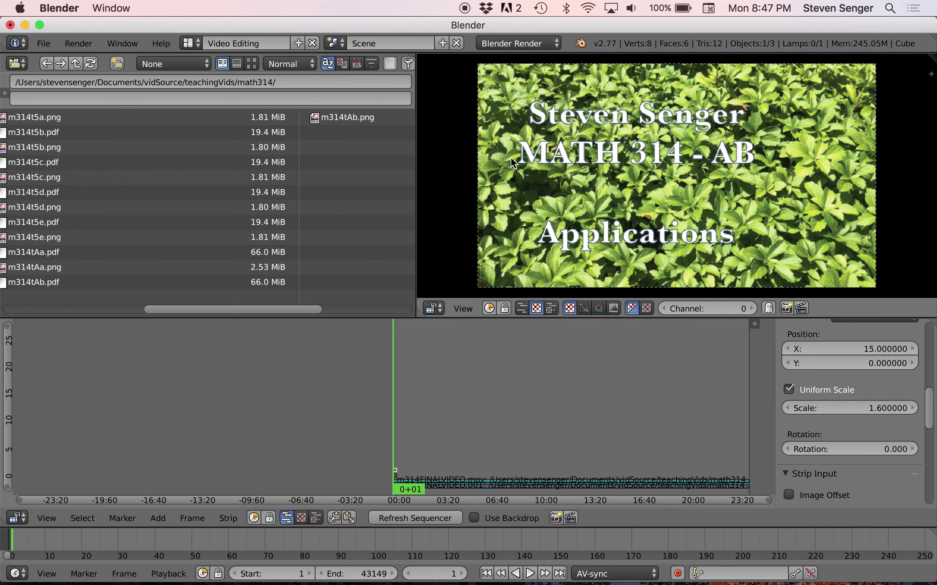
click(853, 350)
text(20)
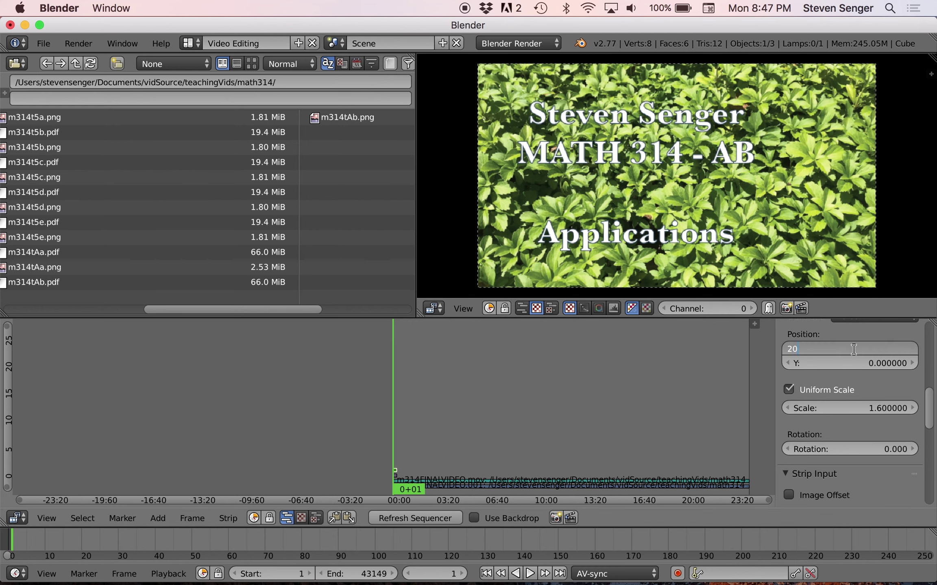
key(Return)
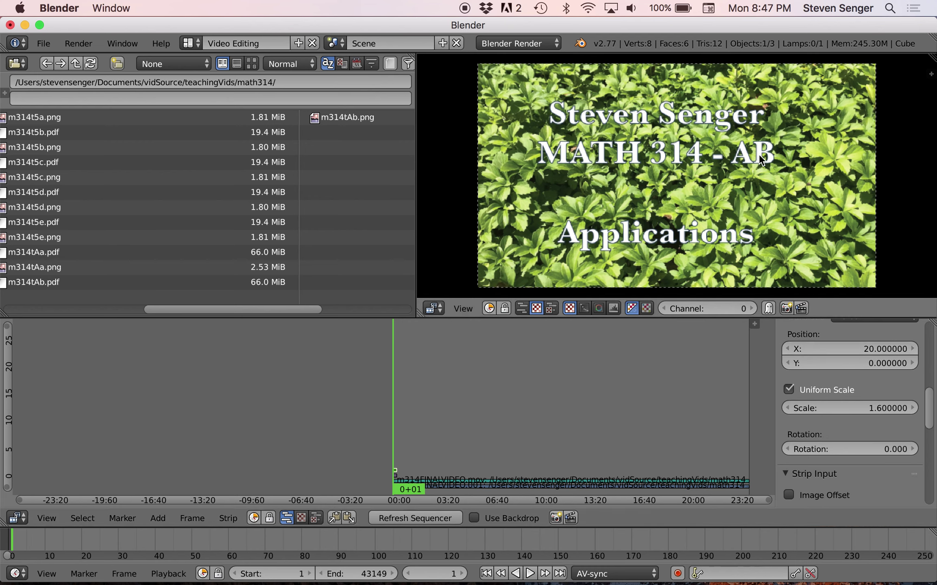
click(866, 349)
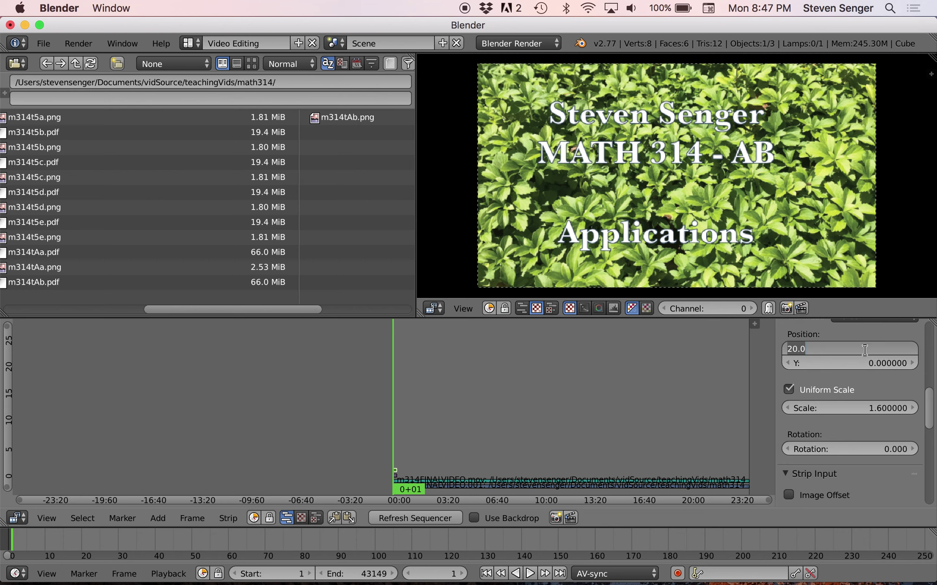
text(22)
key(Return)
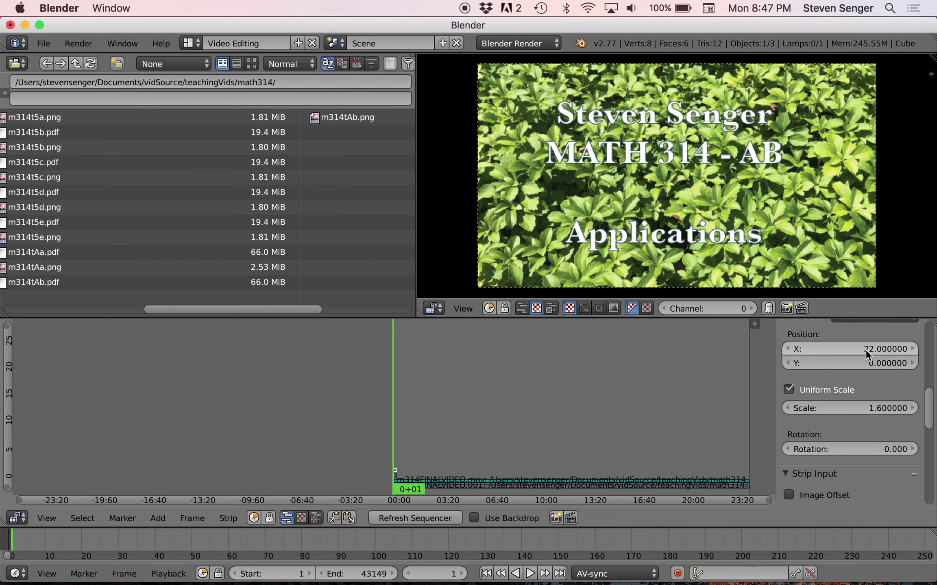
click(865, 349)
text(25)
key(Return)
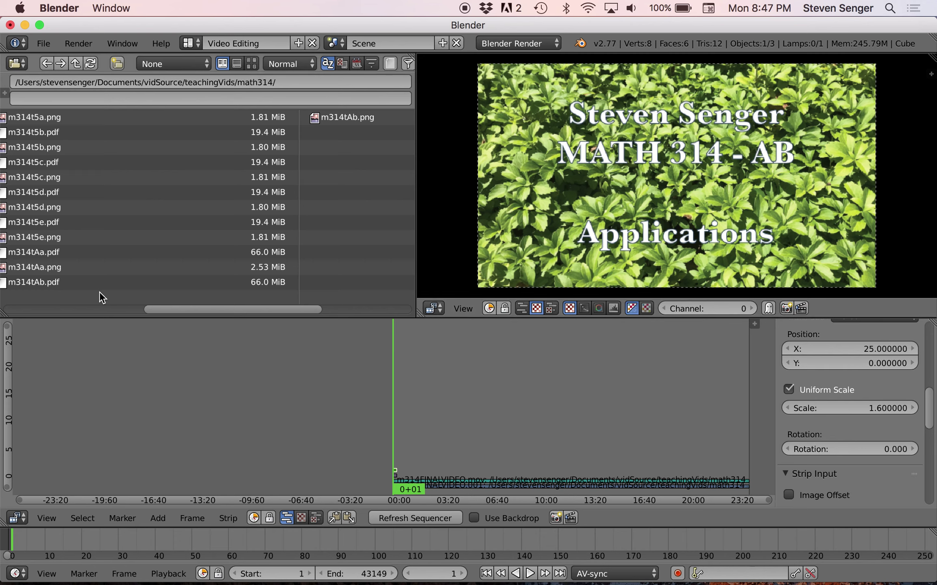
Browse to the vidSource/audio folder and drop MathVid-2.wav into the sequencer as a sound strip
scroll(54, 309, left, 2)
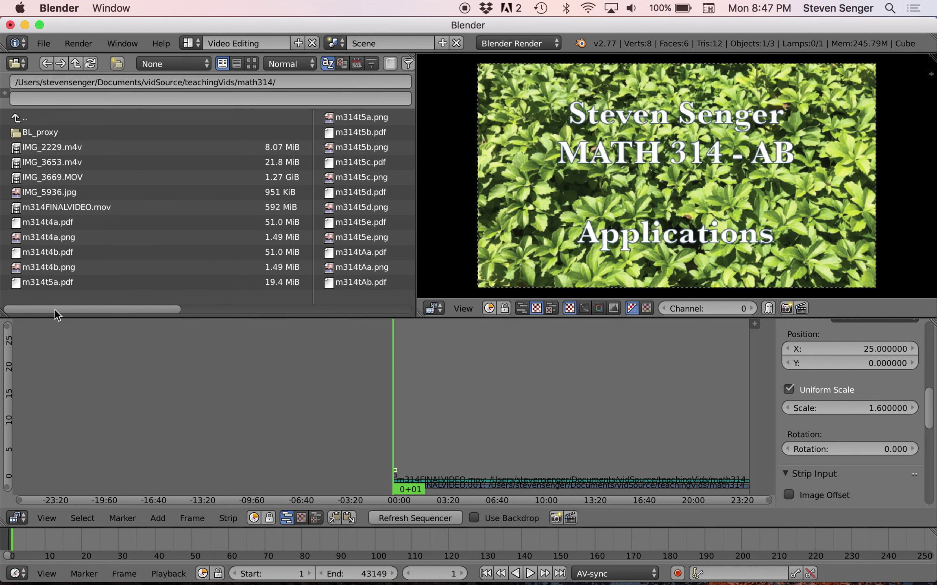
click(17, 118)
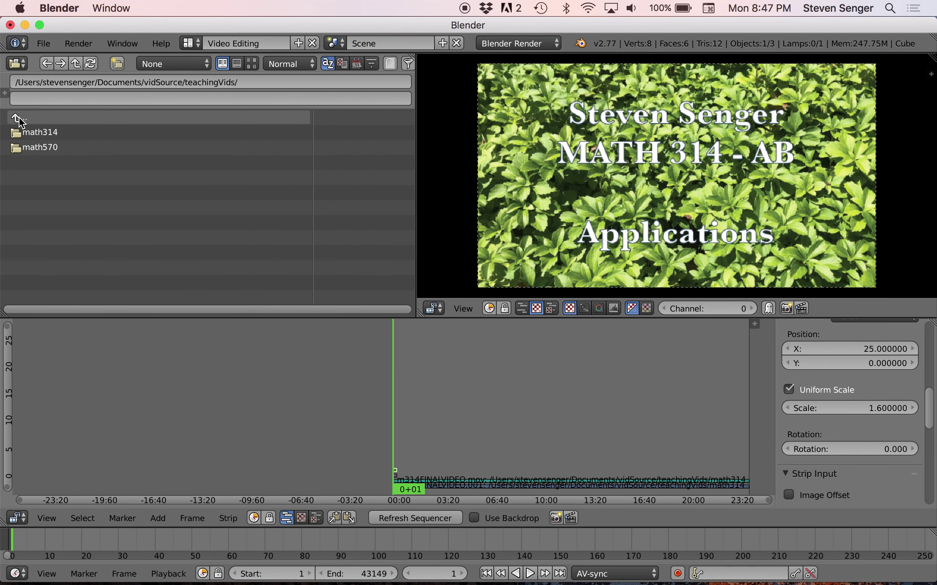
click(18, 119)
click(35, 164)
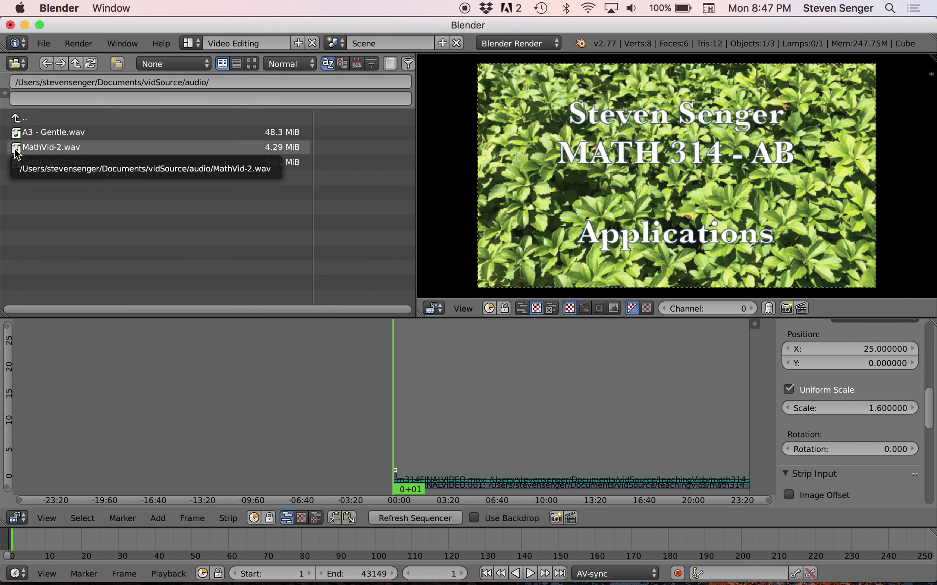
drag(15, 153, 410, 445)
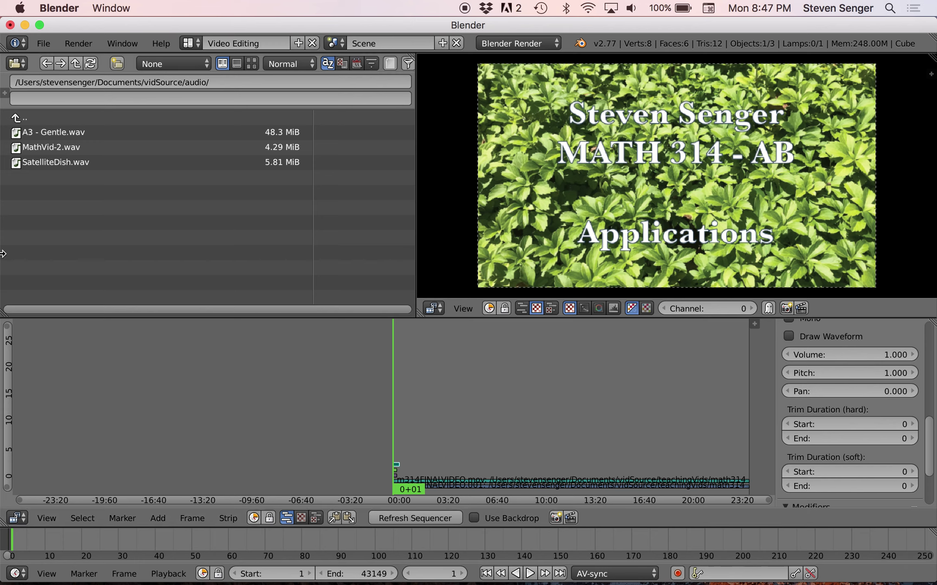
click(16, 153)
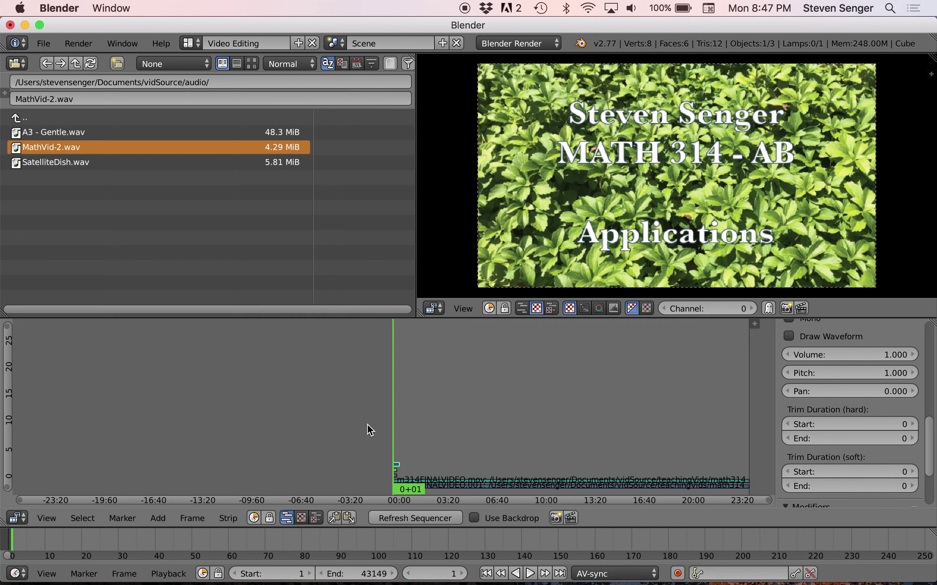
key(Left)
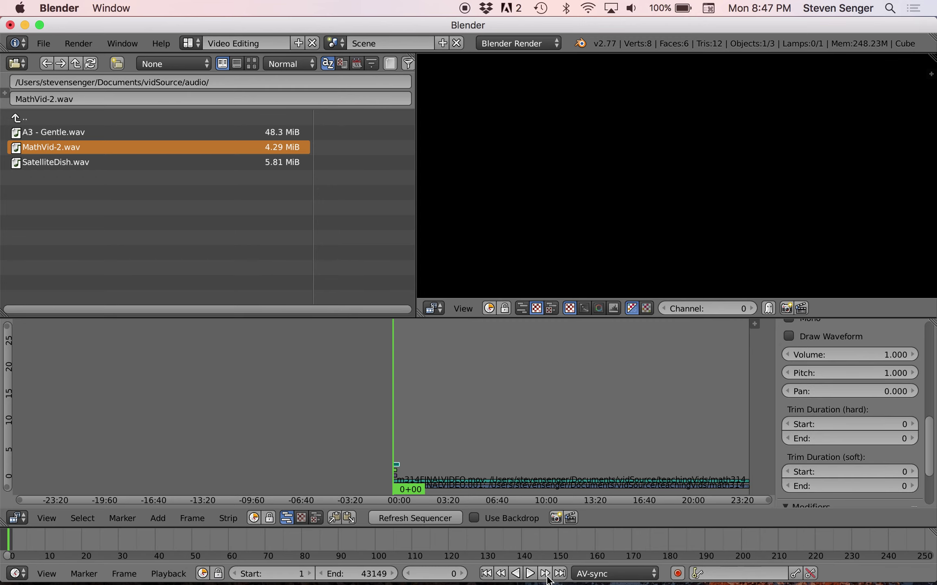
Play the sequence from frame 1 with the new soundtrack, stopping at frame 120
click(463, 573)
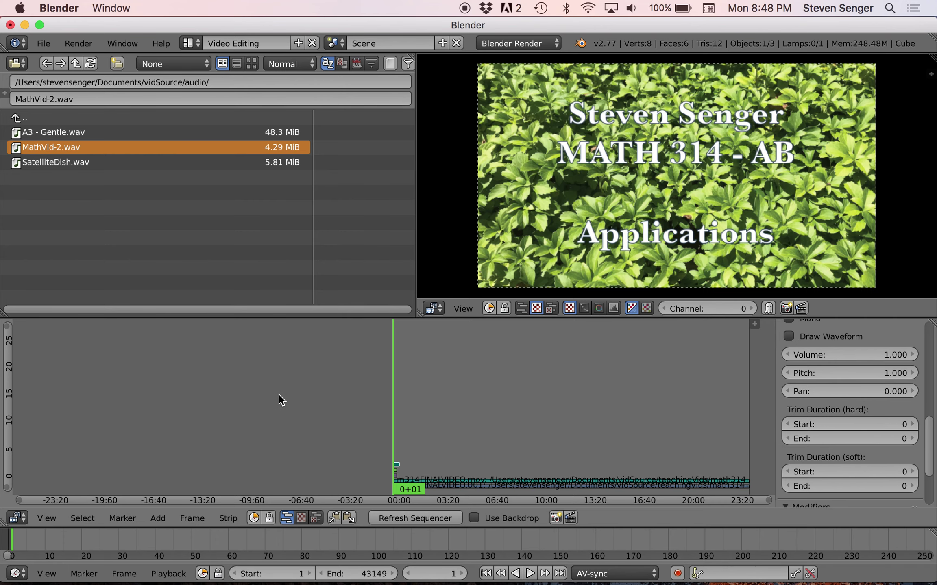
key(alt+a)
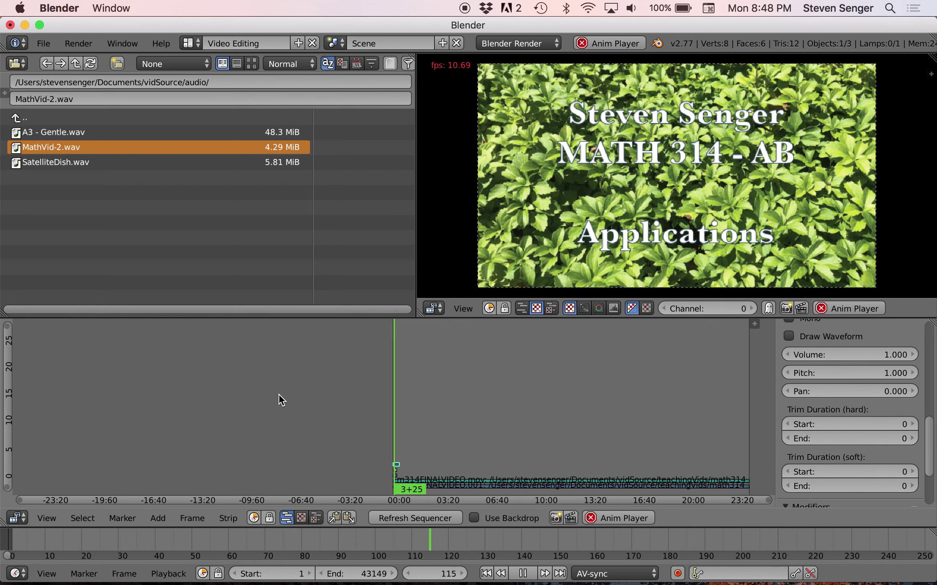
key(alt+a)
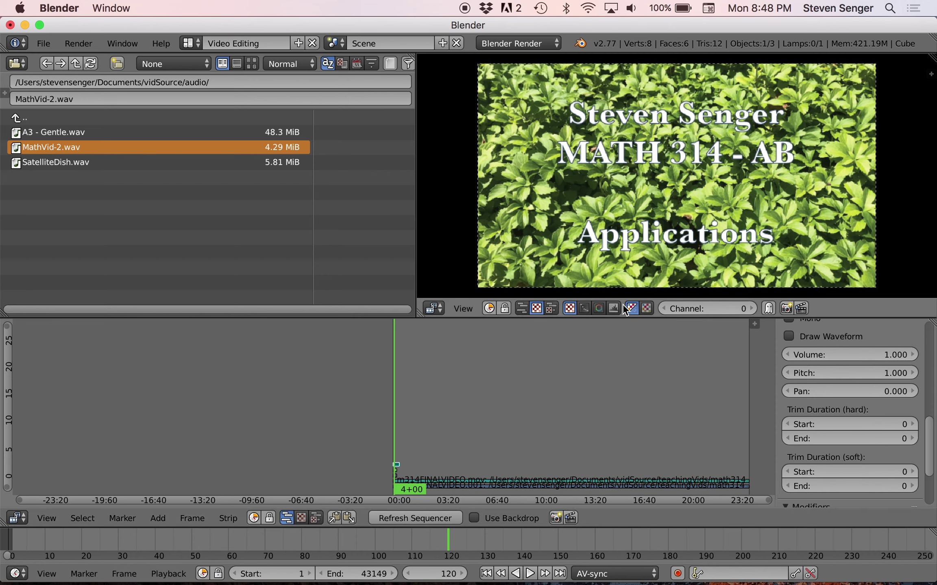
scroll(496, 431, left, 1)
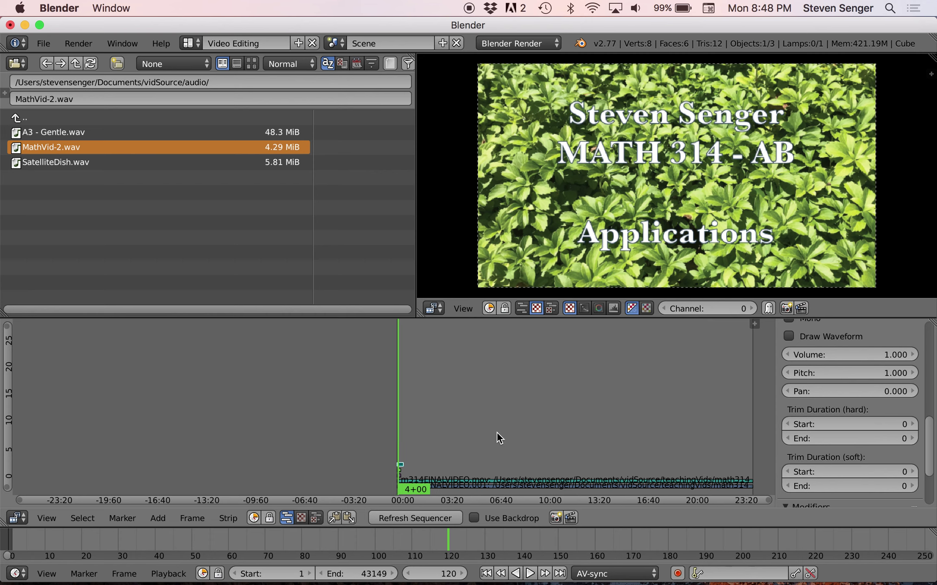
Select the lecture strip, rewind to frame 1 and replay the opening, stopping near frame 331
right_click(423, 478)
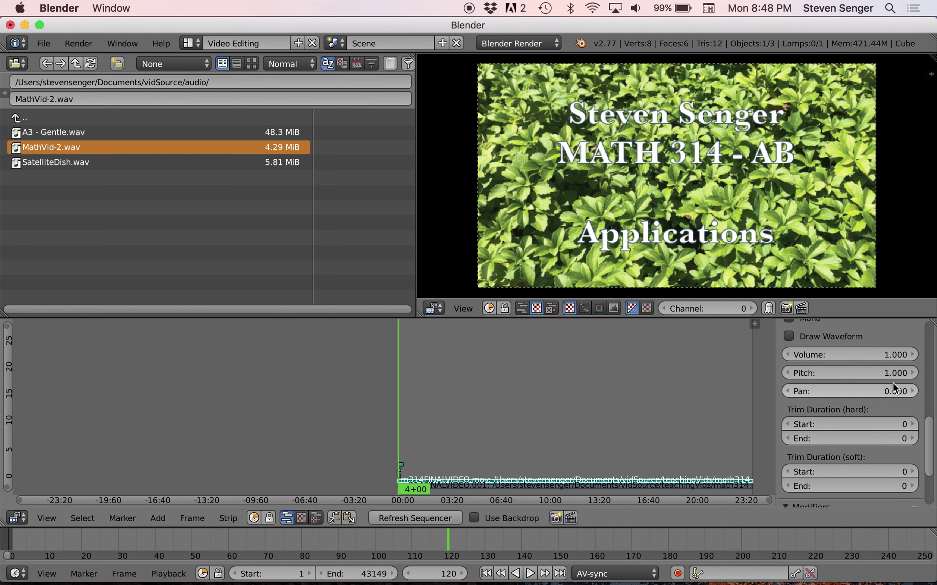
scroll(869, 404, up, 1)
scroll(882, 425, up, 7)
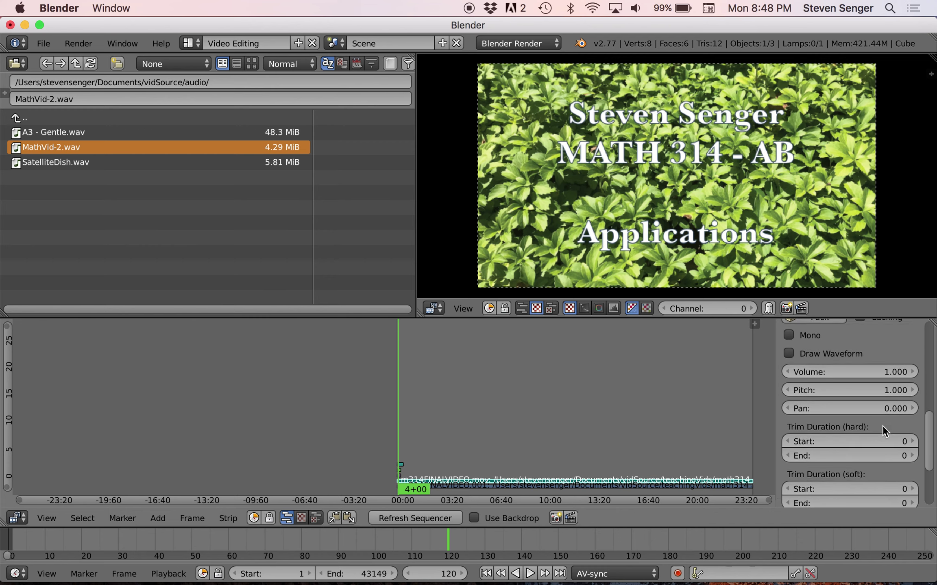
scroll(883, 425, up, 3)
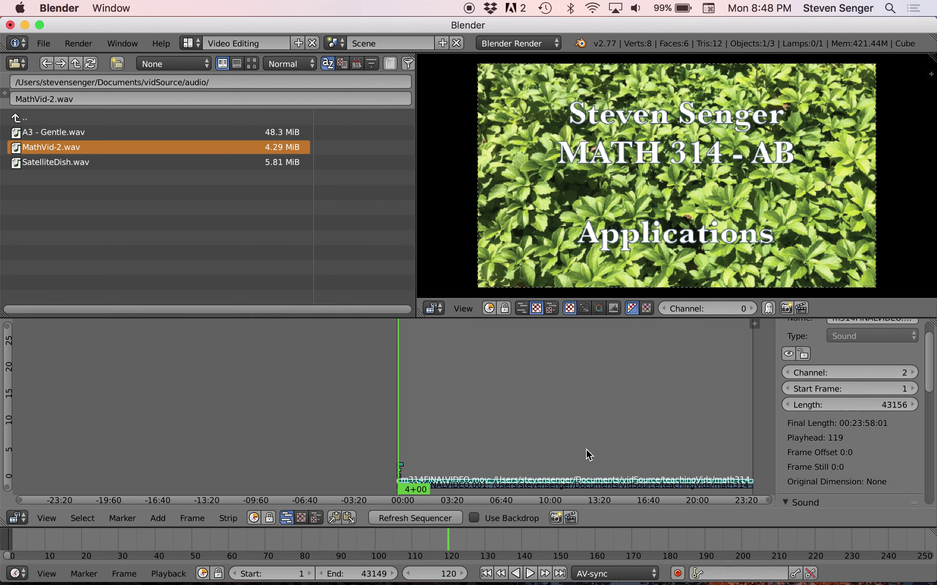
click(485, 573)
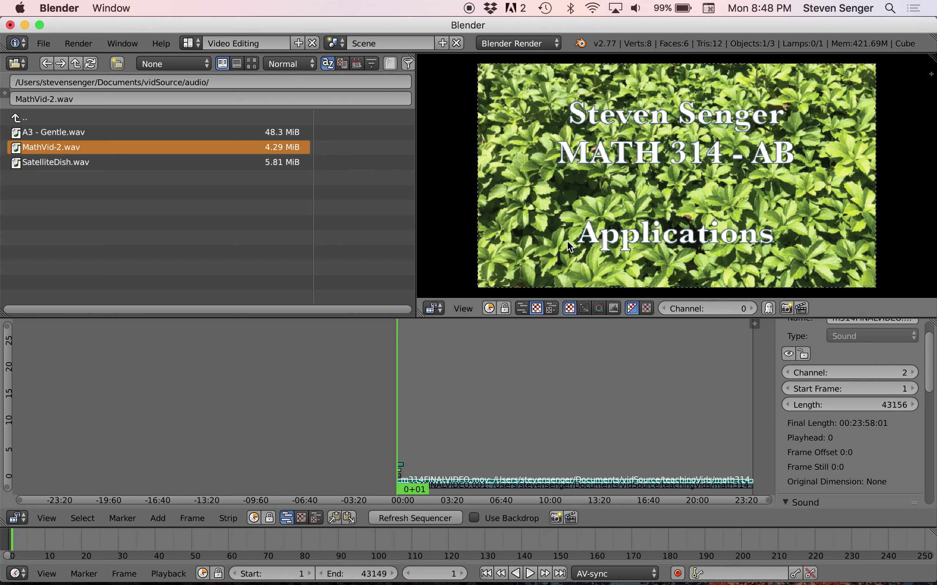
click(528, 574)
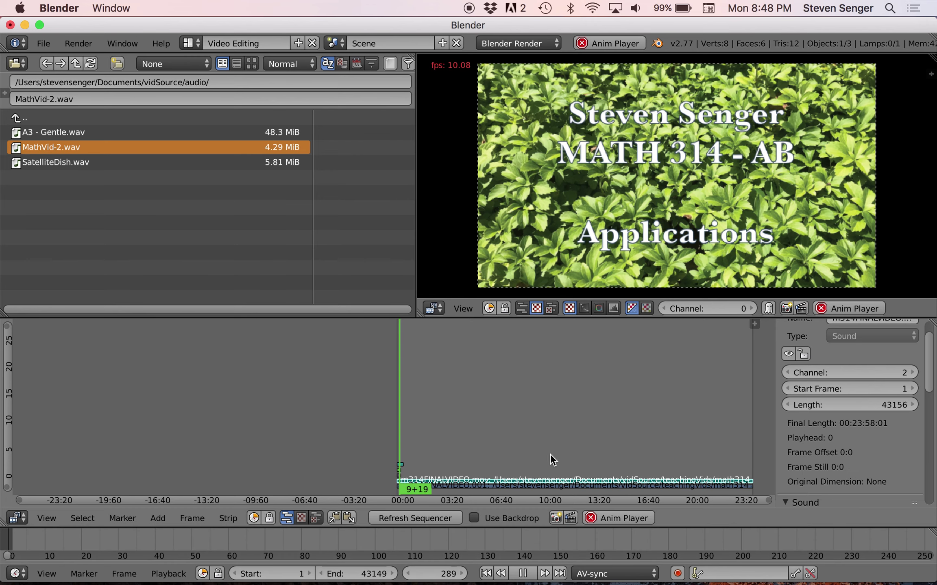
click(522, 573)
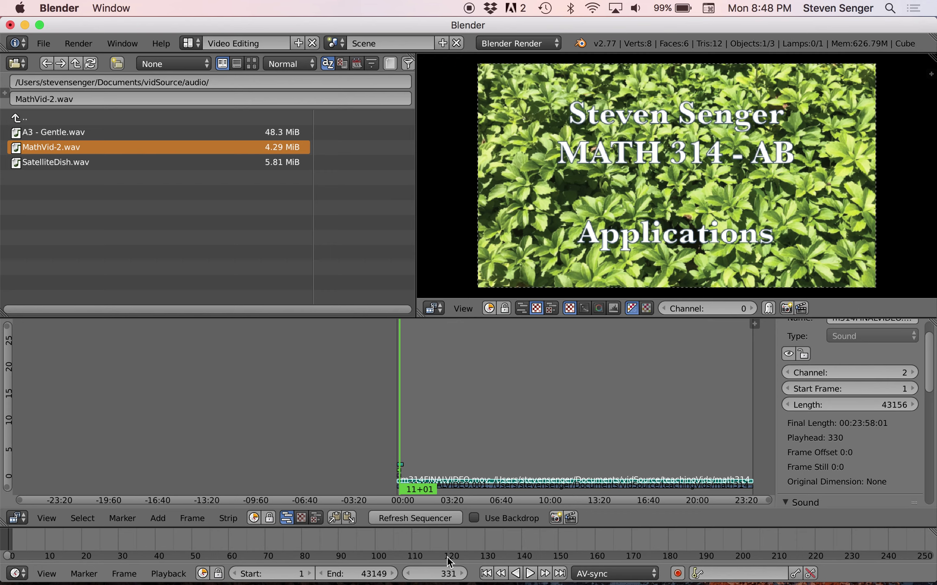
click(438, 573)
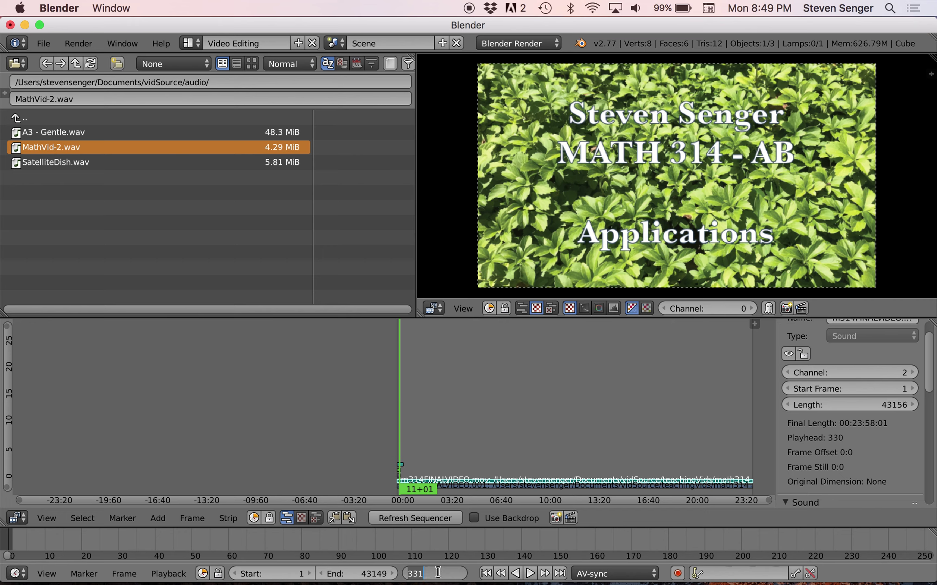
Go to frame 300 and set the sound strip's start frame to 300
key(BackSpace)
key(BackSpace)
text(00)
key(Return)
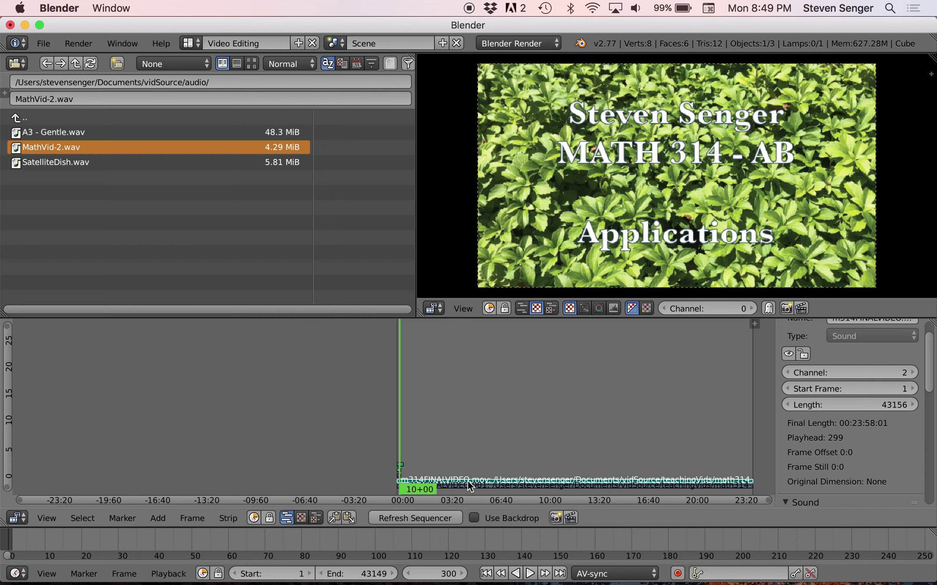
scroll(899, 434, up, 2)
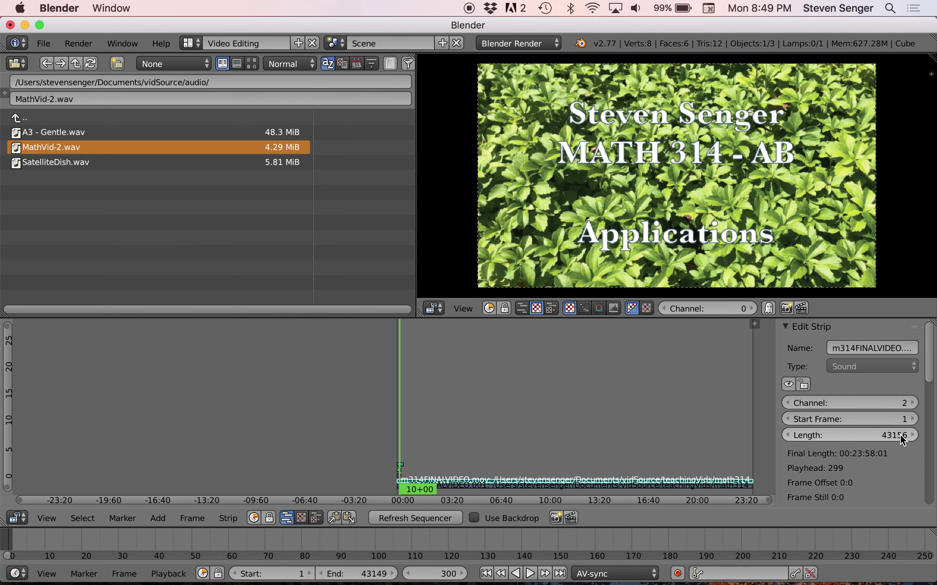
click(898, 419)
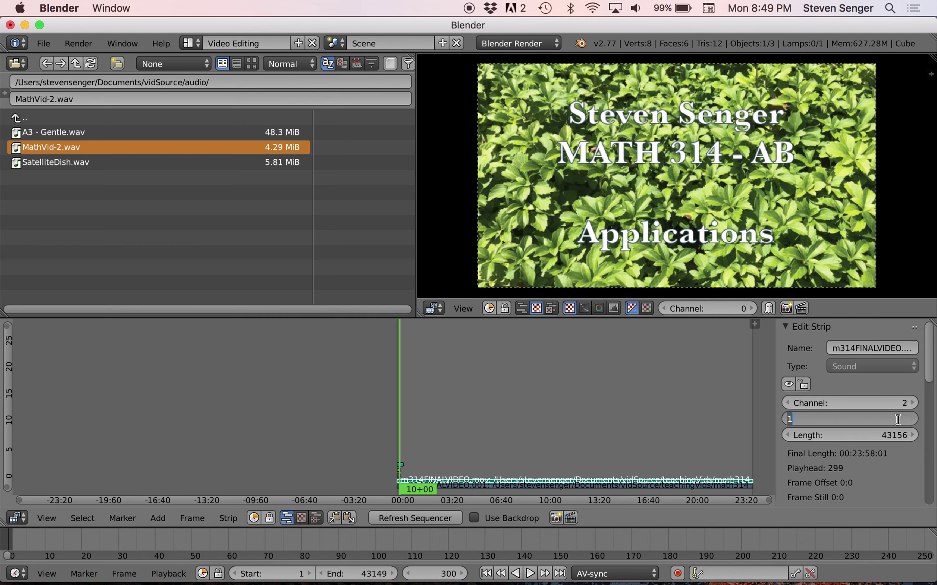
text(300)
key(Return)
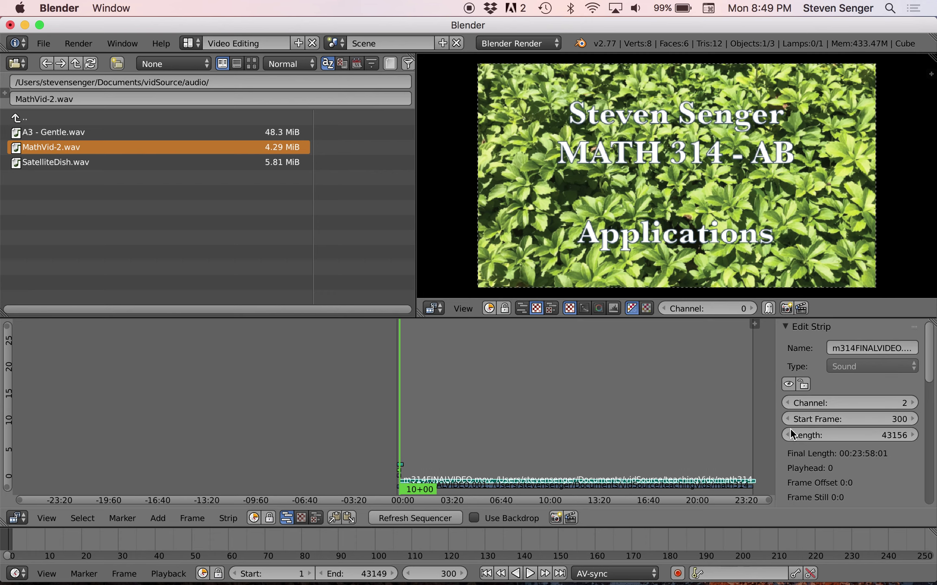
Select the lecture movie strip and set its start frame to 300 too
click(604, 485)
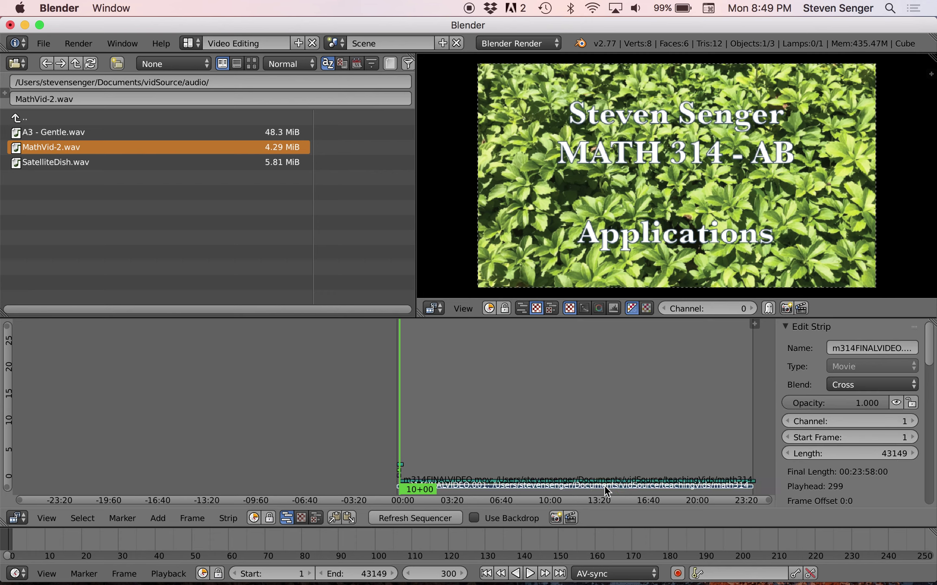
click(870, 438)
text(300)
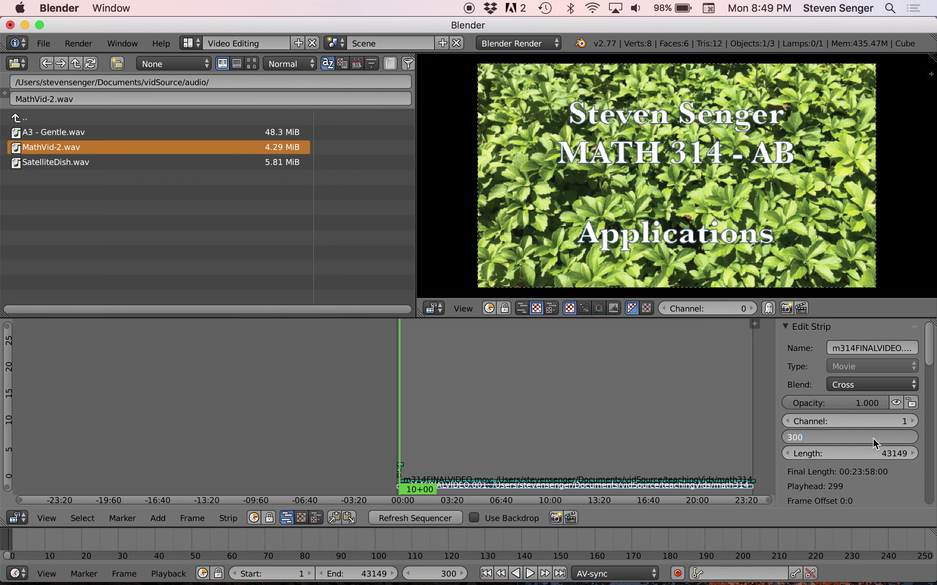
key(Return)
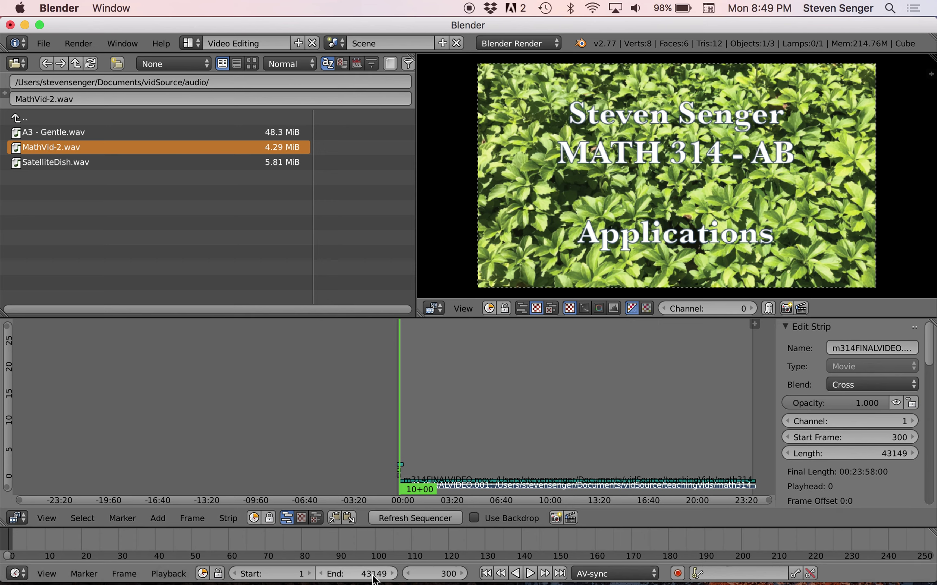
click(356, 574)
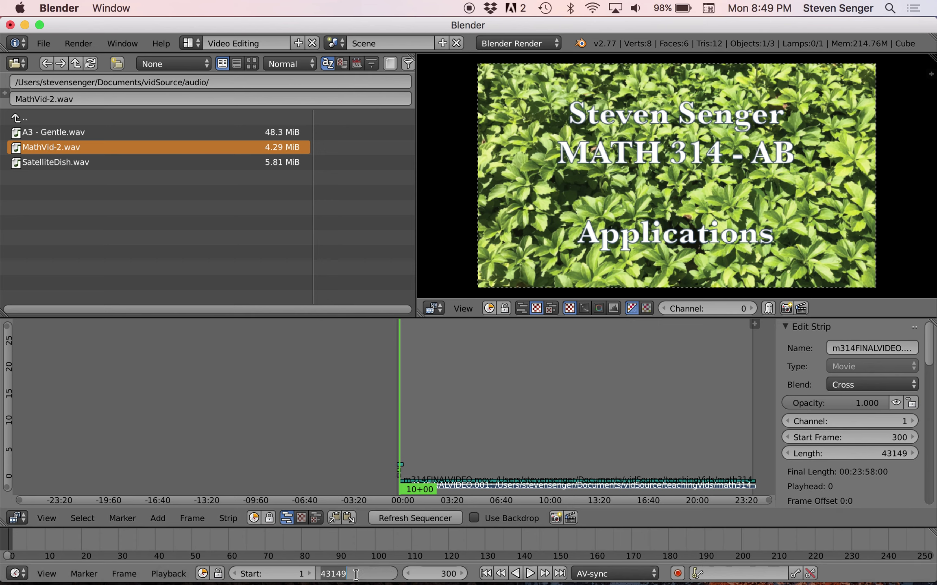
Add +300 to the scene end frame of 43149, making it 43449
click(355, 575)
text(+300)
key(Return)
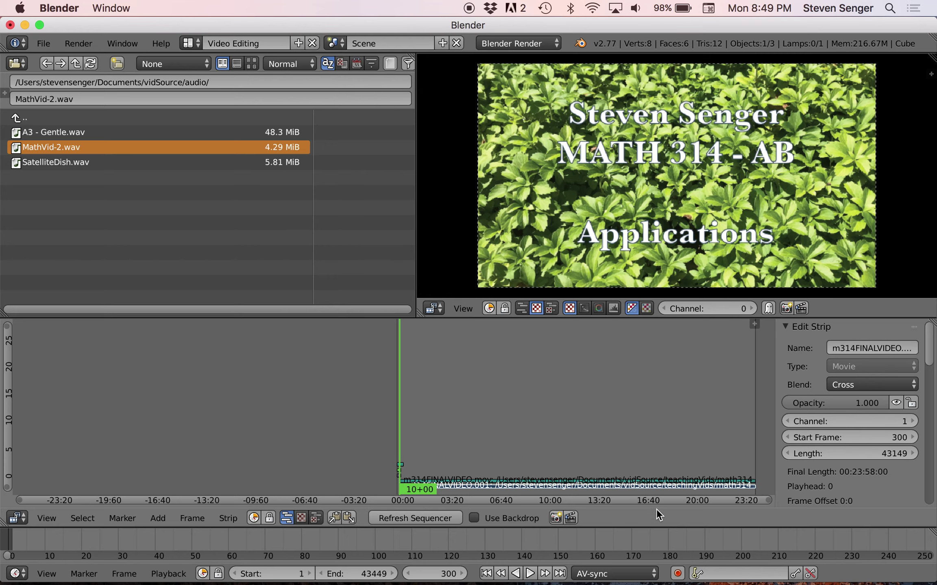
click(560, 573)
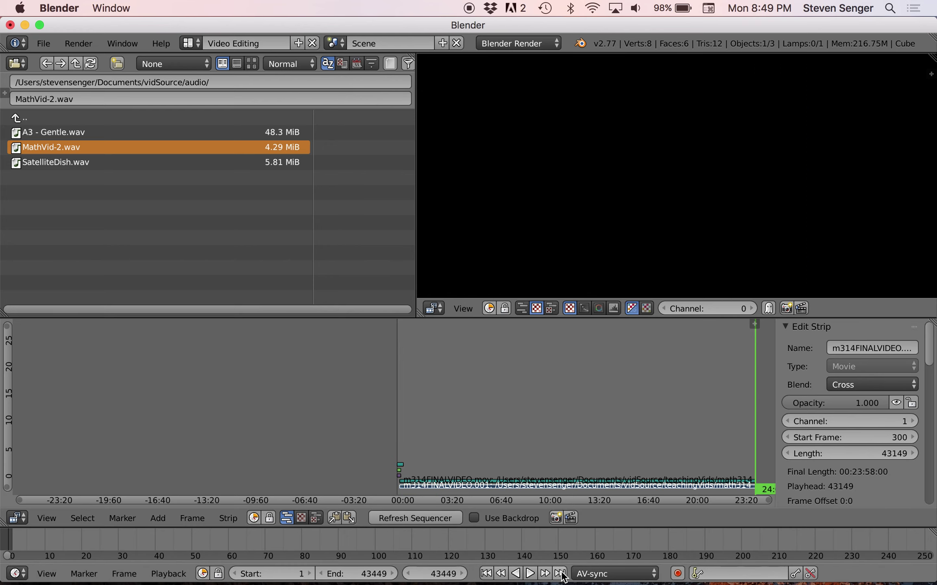
key(Left)
key(Right)
key(Left)
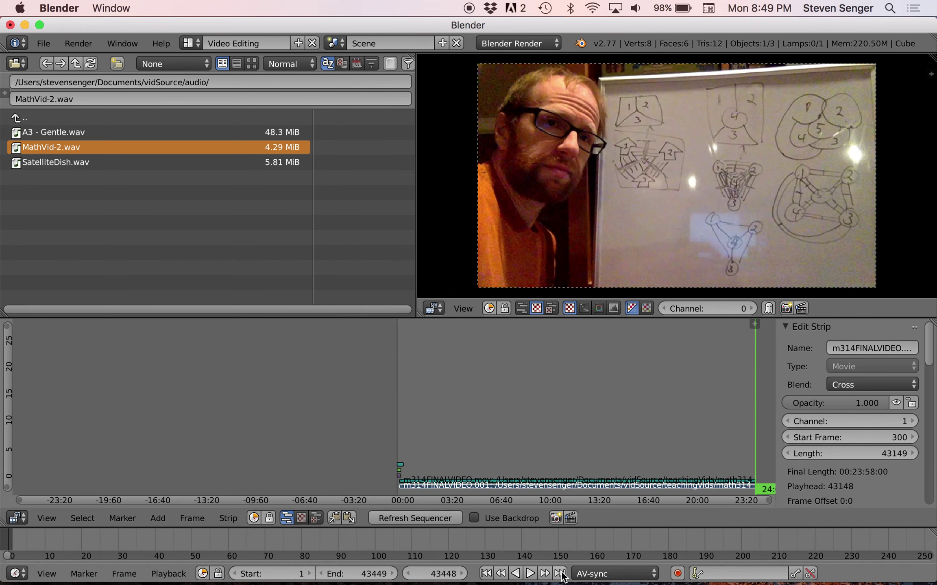
key(Right)
key(Left)
click(321, 574)
key(Right)
key(Left)
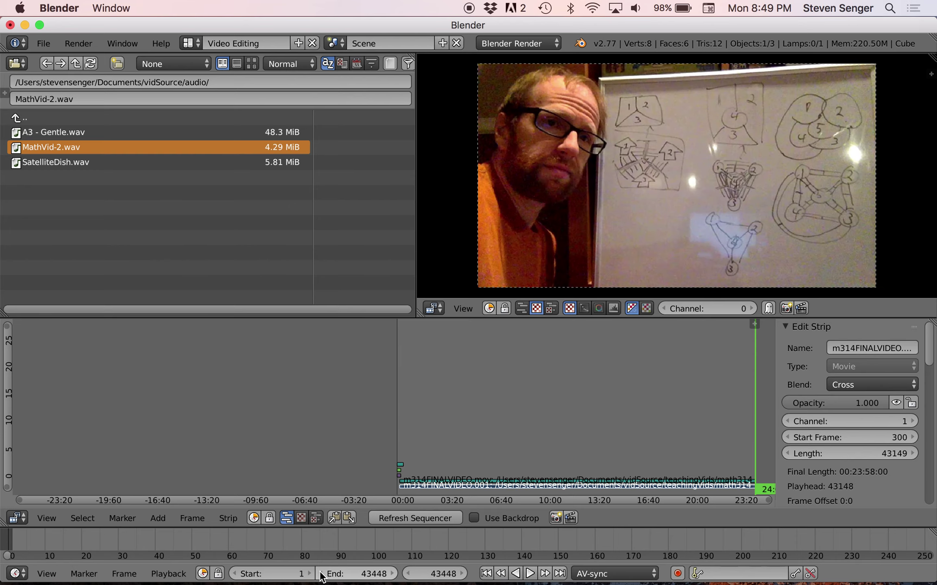
key(Right)
key(Left)
key(Right)
key(Left)
key(Left)
key(Left)
key(Left)
key(Left)
key(Left)
key(Left)
key(Left)
key(Left)
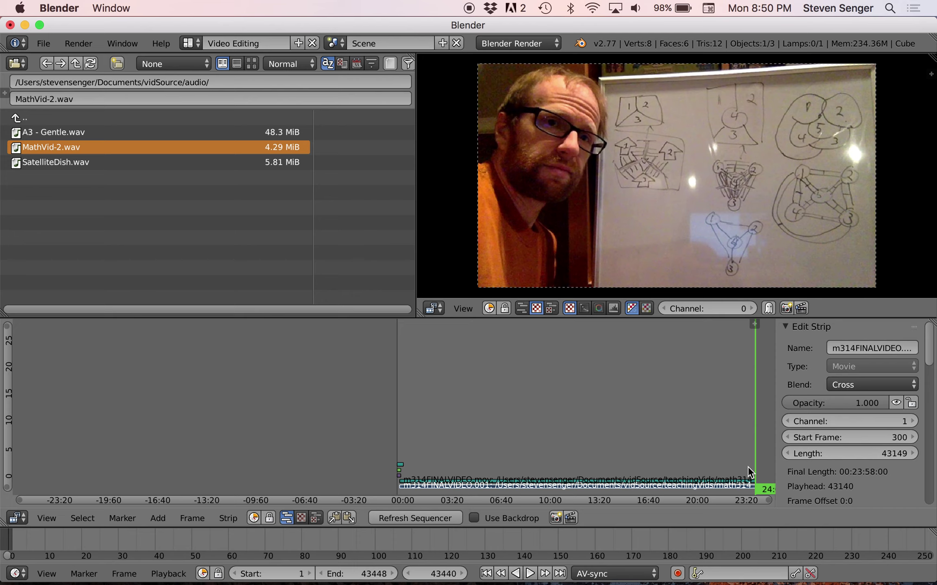
key(alt+a)
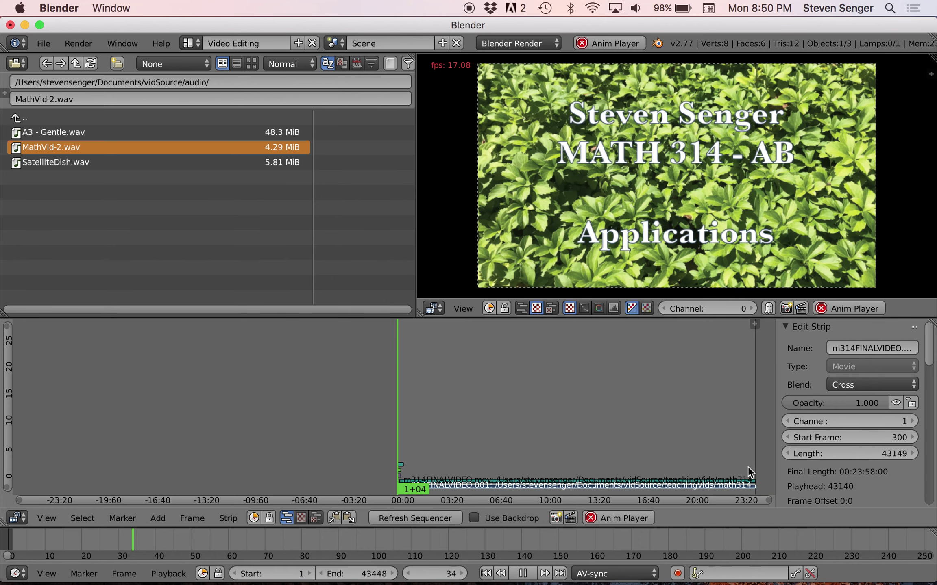
key(alt+a)
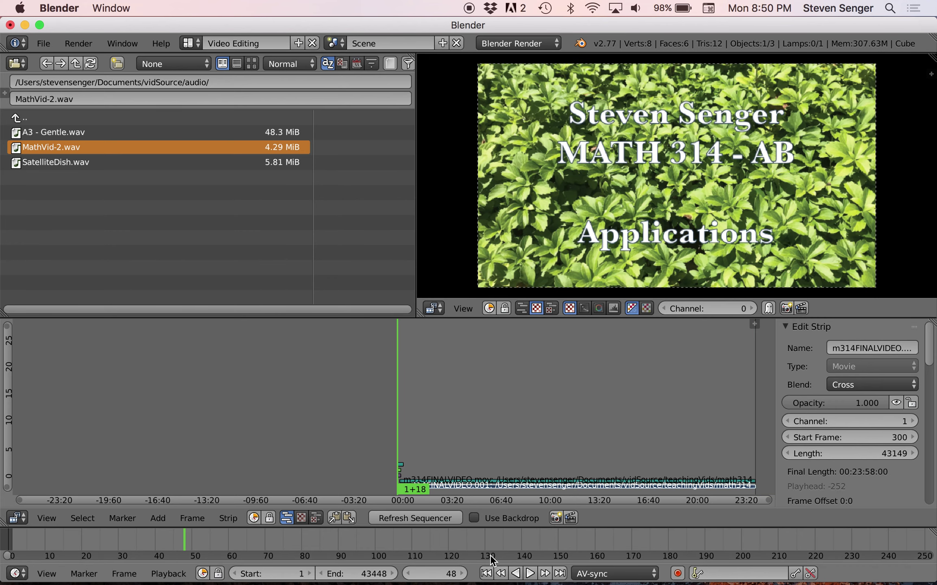
click(486, 573)
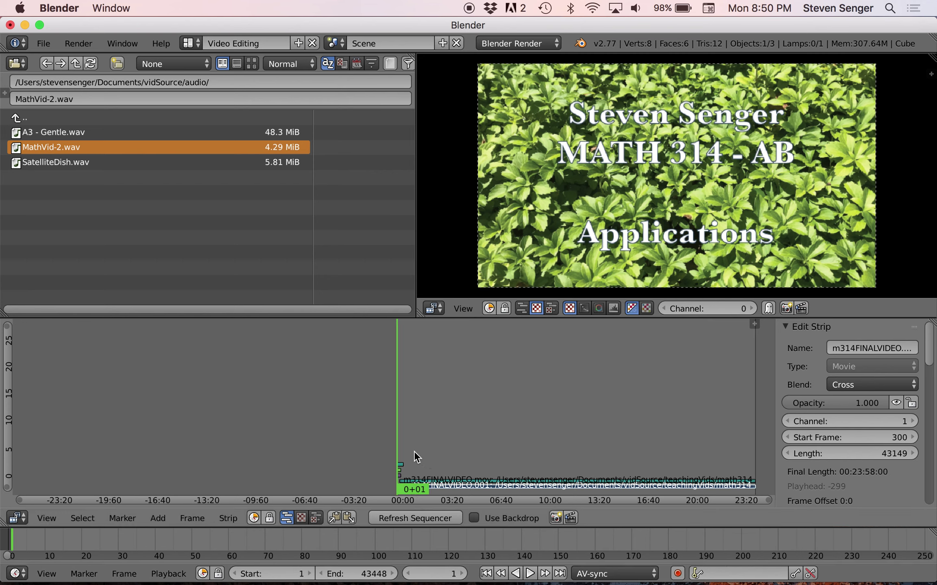
key(alt+a)
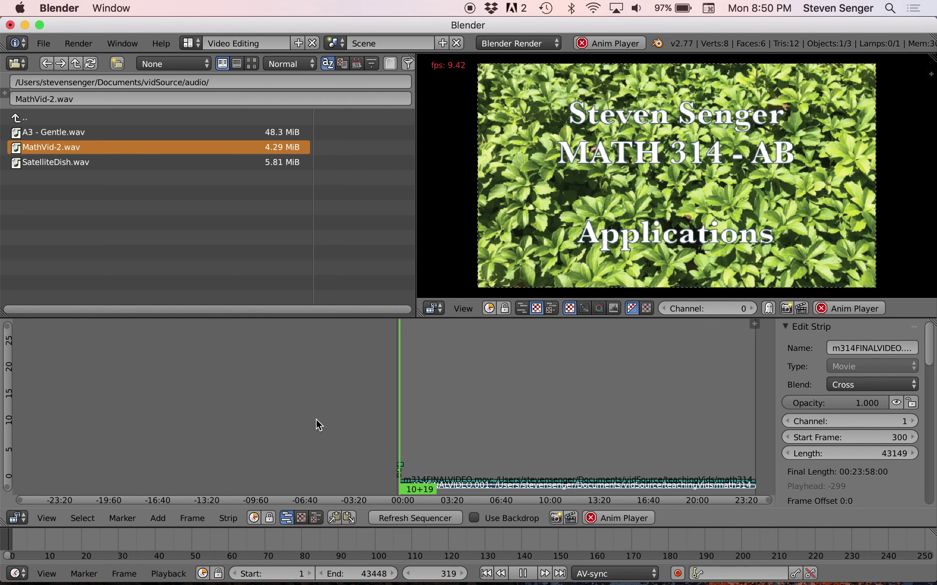
key(alt+a)
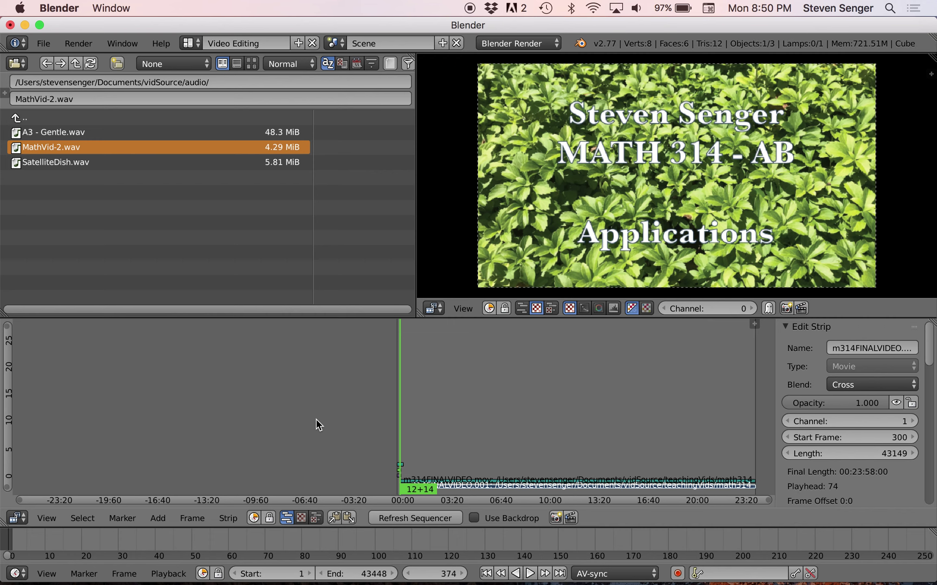
click(437, 574)
At frame 300, select the channel 4 Transform strip and switch its blend from Replace to Alpha Over
text(300)
key(Return)
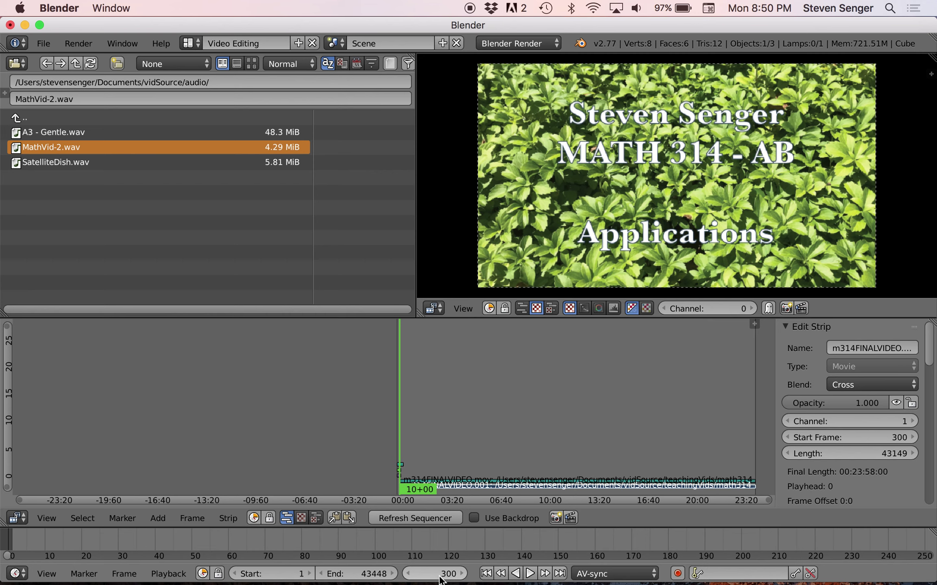
right_click(400, 470)
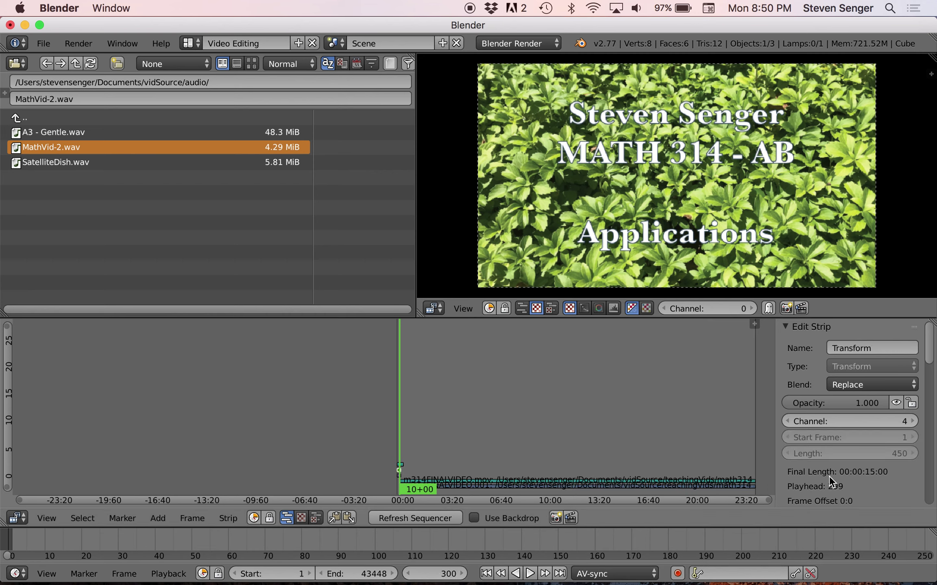
right_click(401, 474)
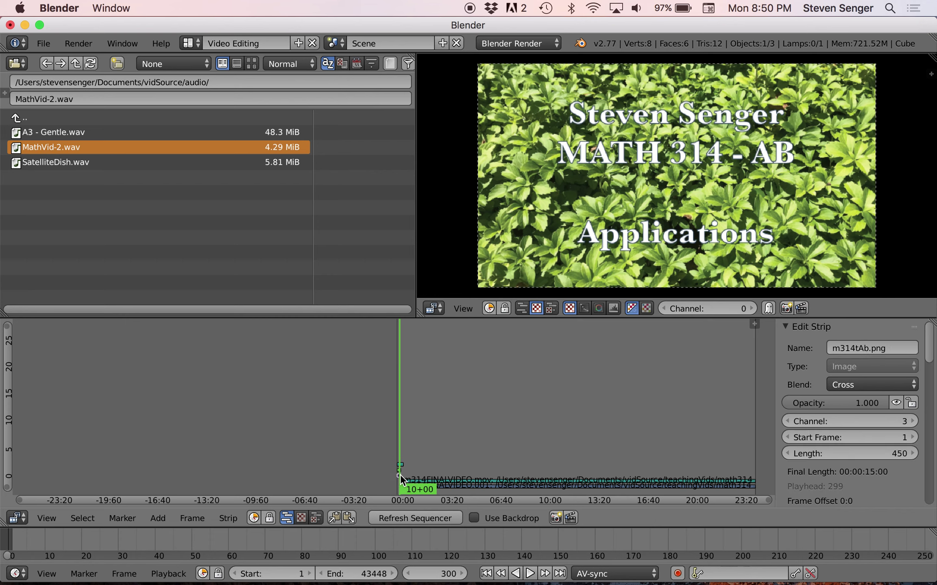
right_click(401, 470)
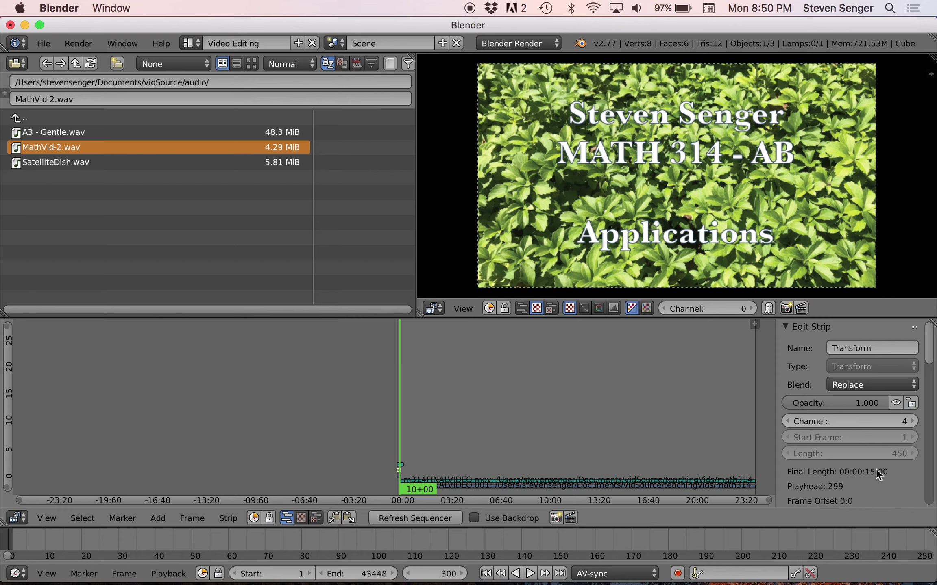
click(891, 384)
click(905, 385)
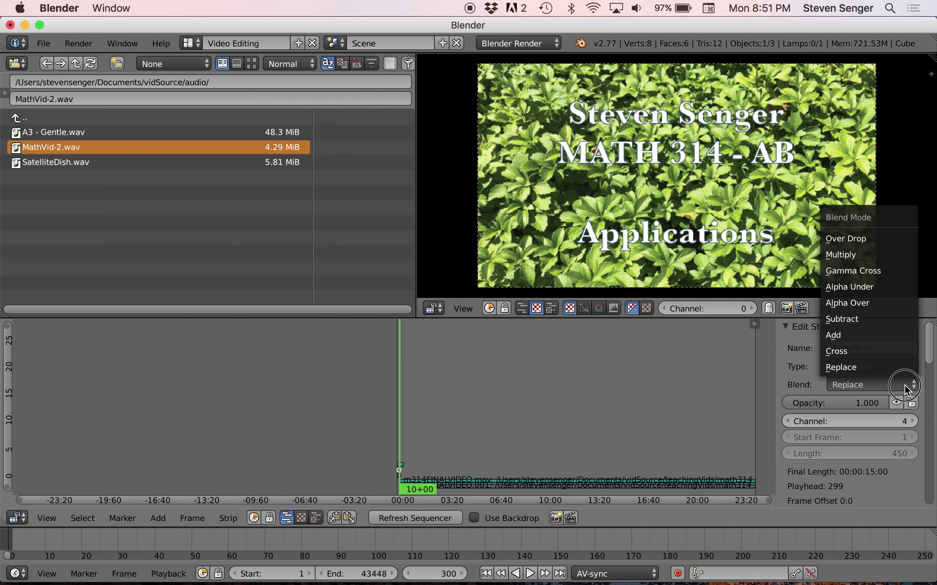
click(866, 302)
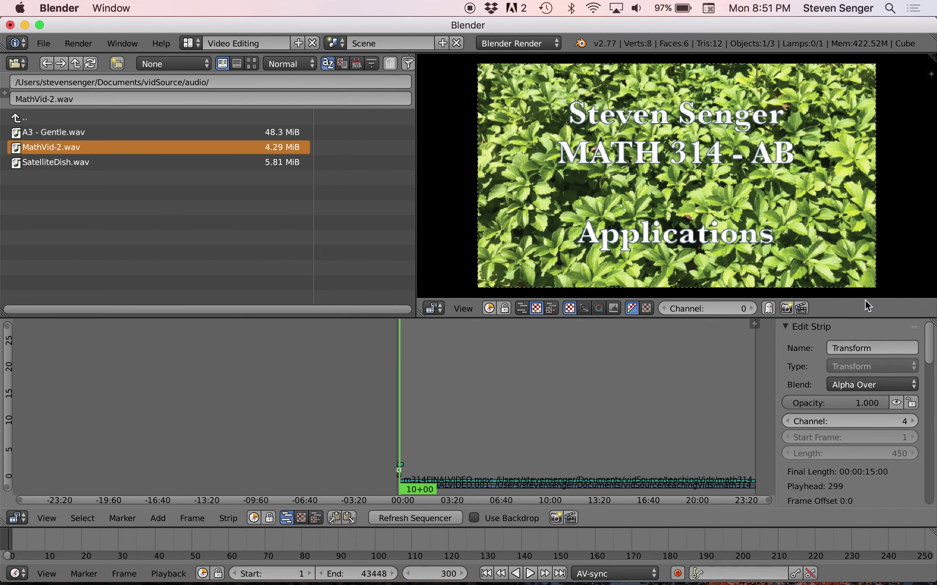
Preview the Transform strip at opacity 0 and then 0.5
click(847, 404)
text(0)
key(Return)
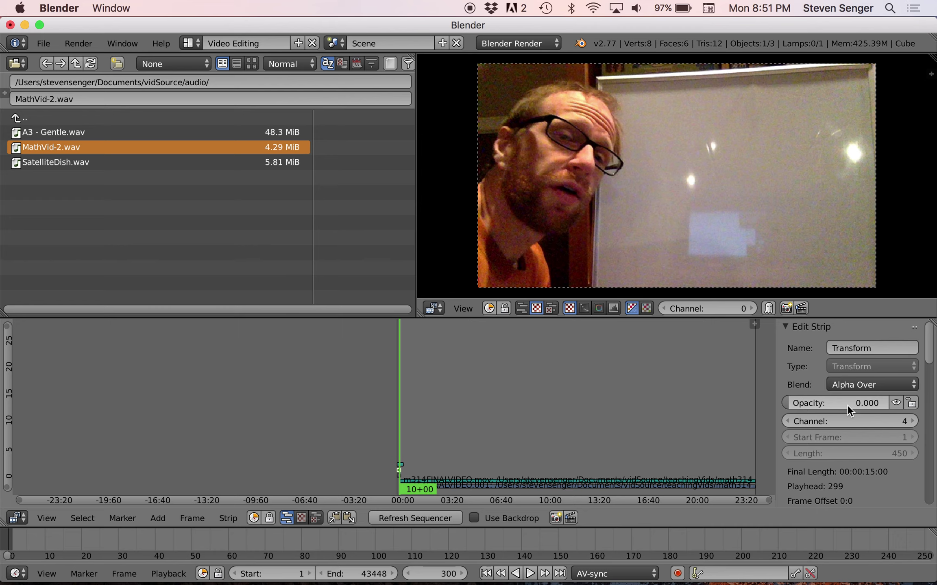
click(848, 405)
text(.5)
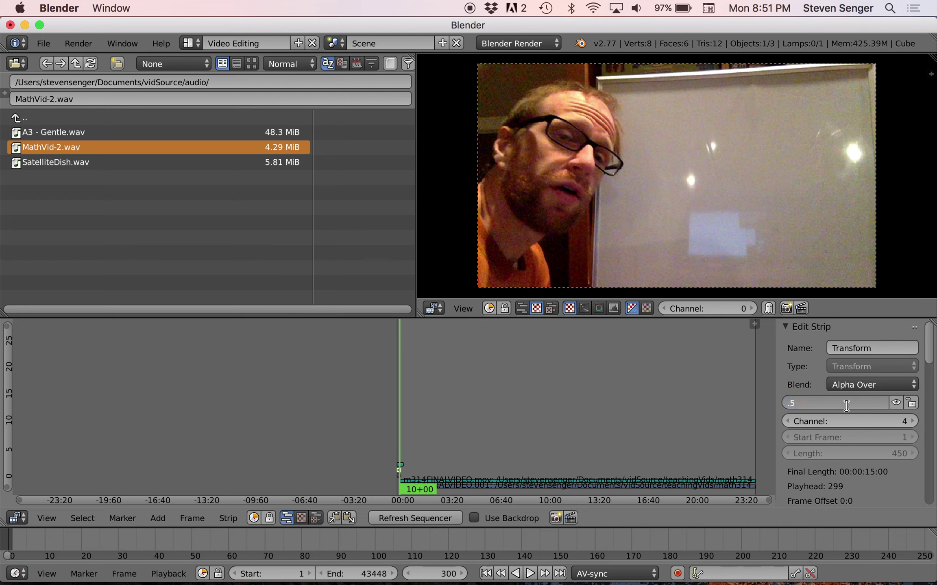
key(Return)
Restore opacity to 1.000, keyframe it at frame 300, then step back to frame 294
click(847, 405)
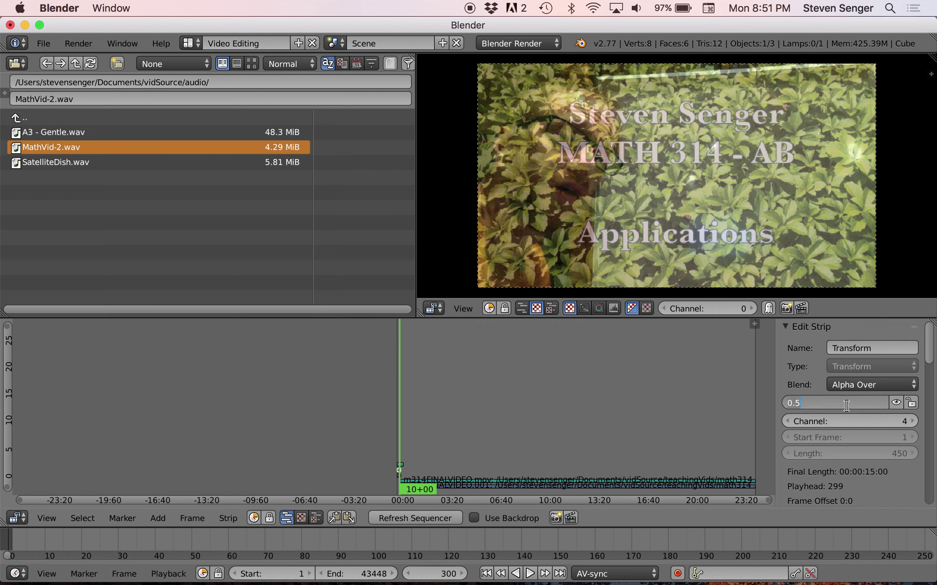
text(1)
key(Return)
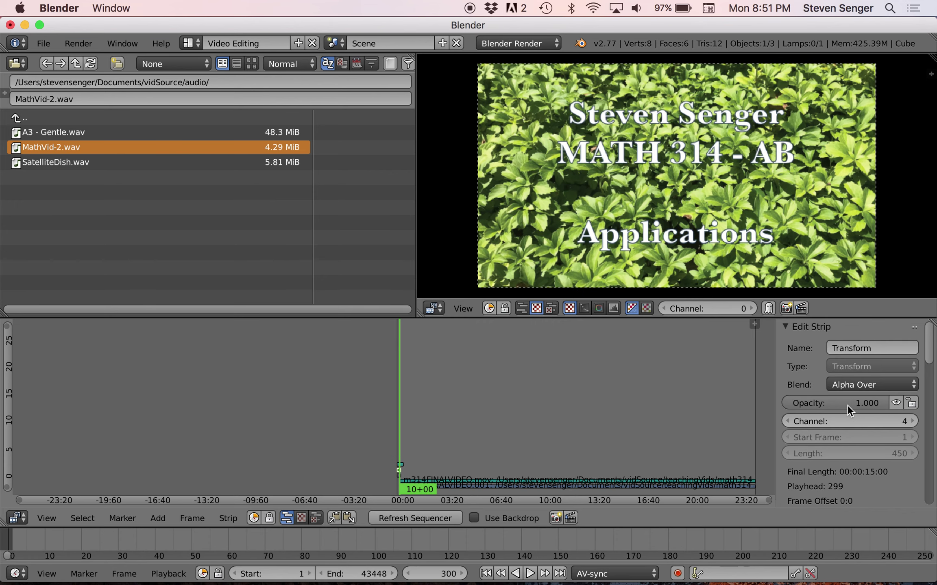
key(i)
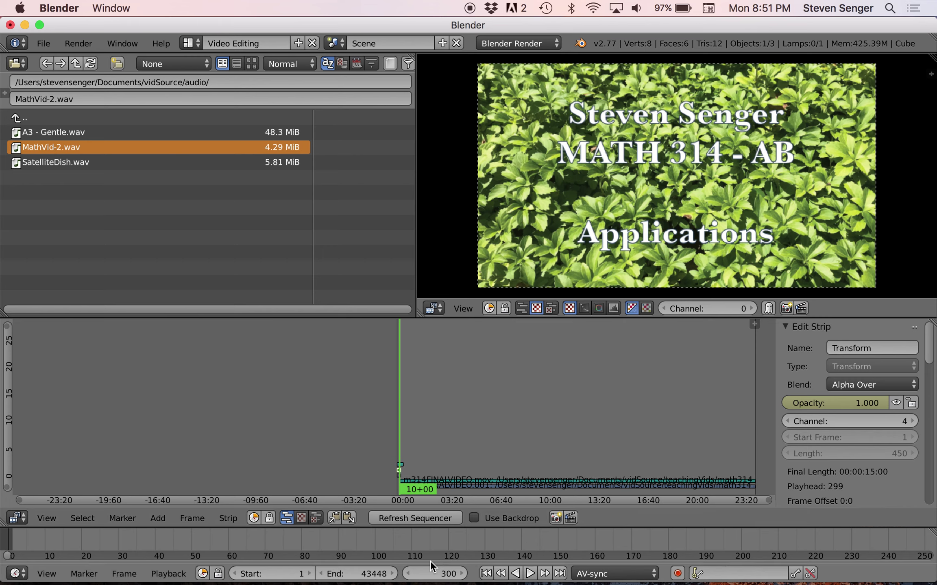
click(407, 574)
click(408, 574)
click(408, 574)
click(407, 574)
click(407, 573)
click(407, 573)
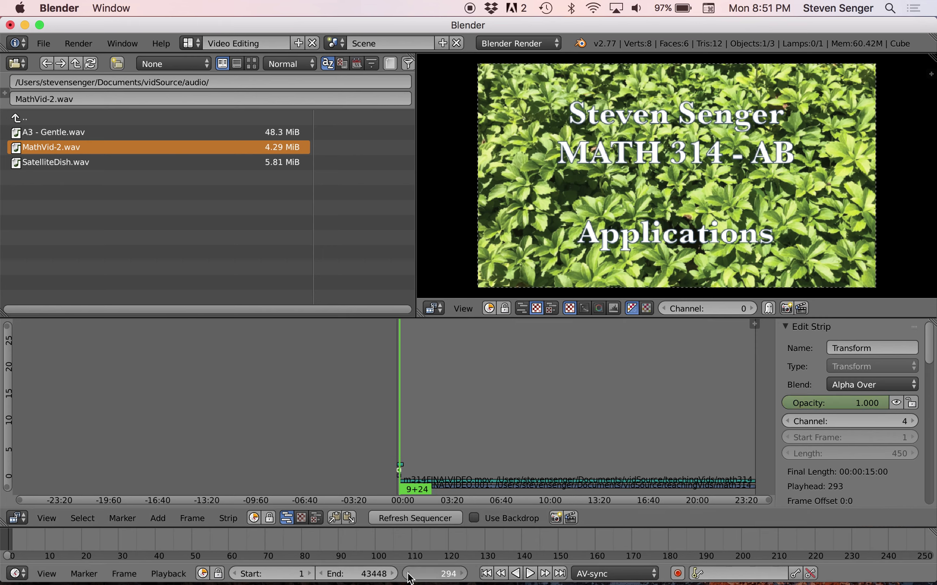
click(408, 574)
click(408, 574)
At frame 450, set the Transform strip's opacity to 0 and keyframe it
drag(460, 577, 465, 577)
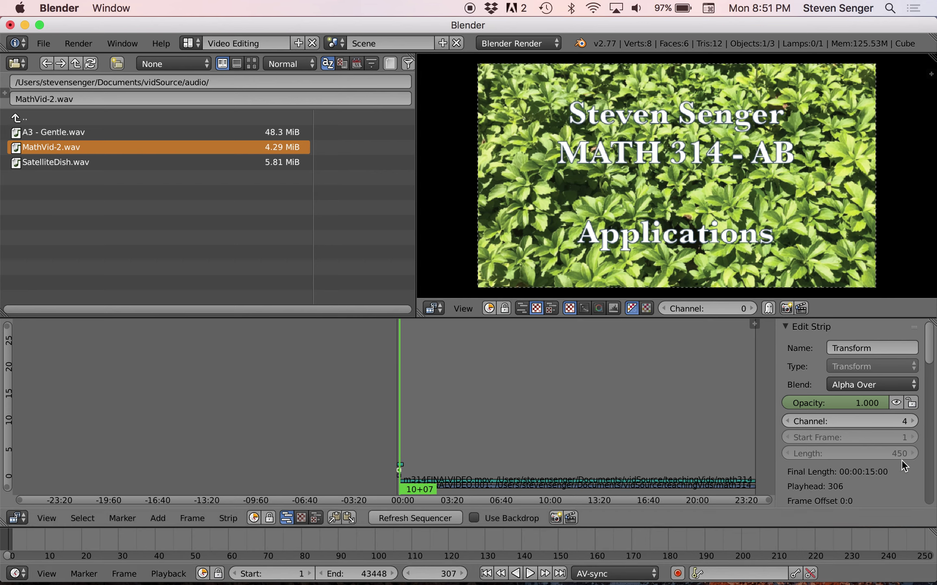
click(443, 574)
text(450)
key(Return)
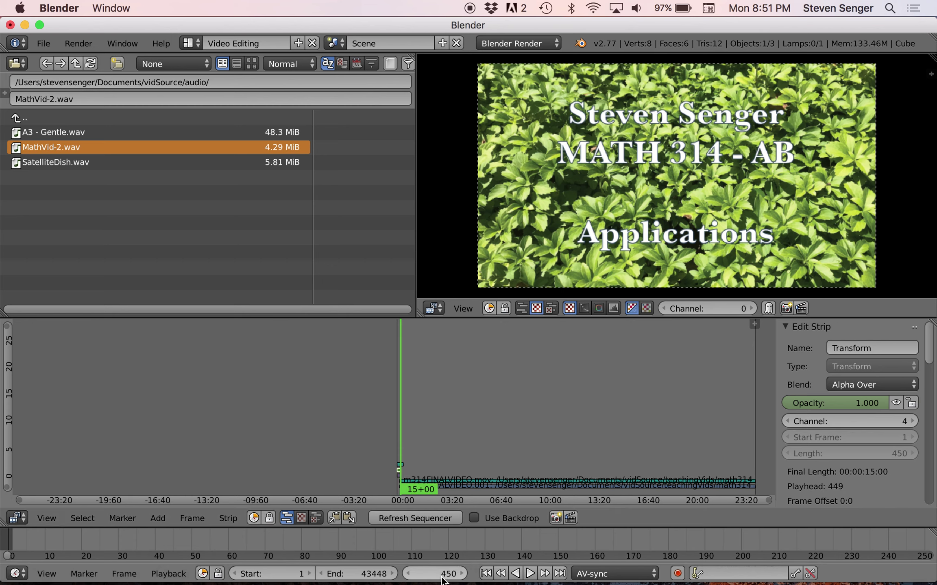
click(848, 405)
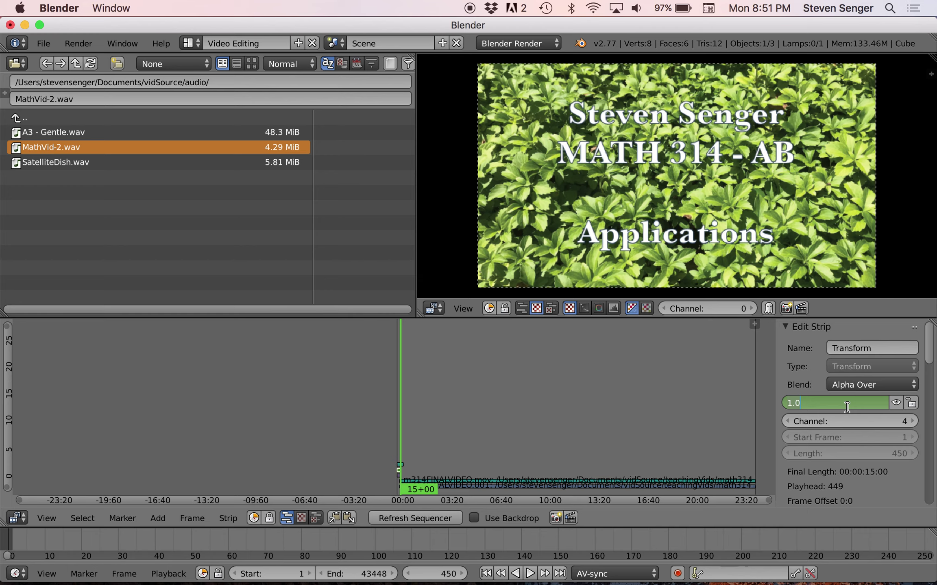
text(0)
key(Return)
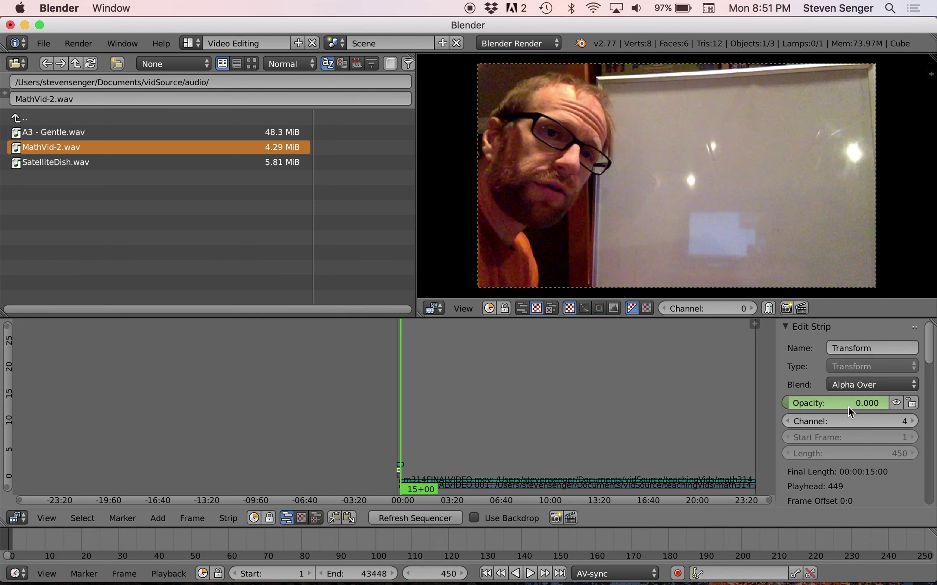
key(i)
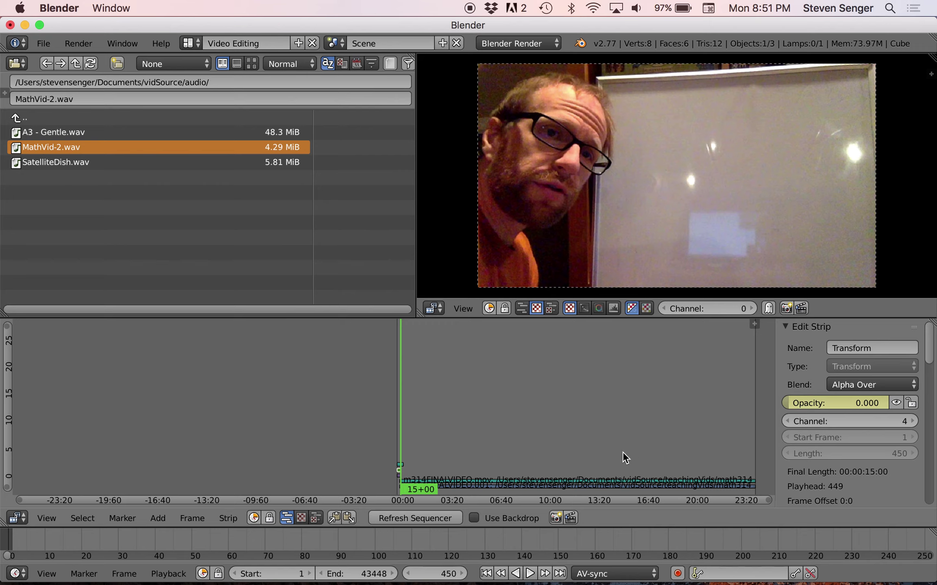
Jump back to frame 300 and step through the fade up to frame 364
click(444, 574)
text(300)
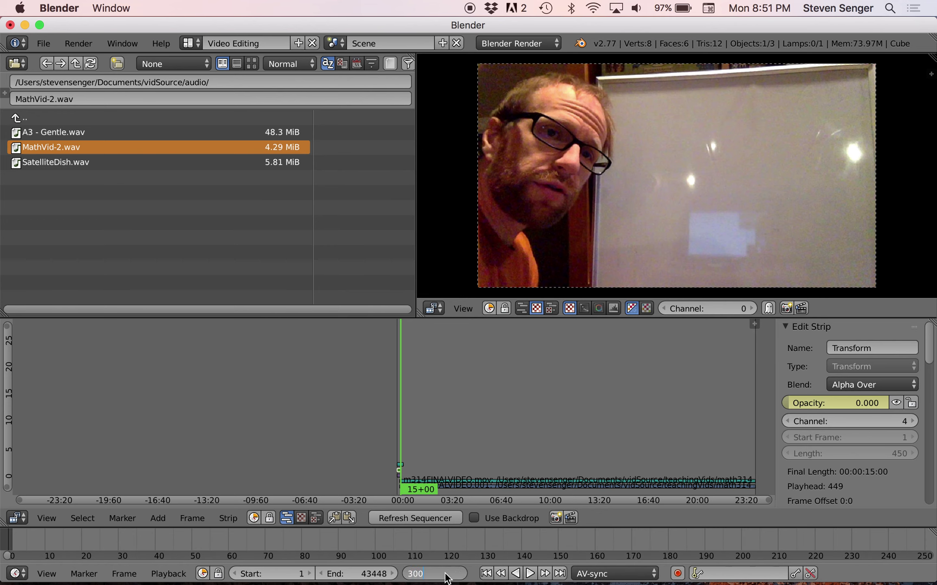
key(Return)
click(408, 574)
click(407, 574)
click(408, 574)
click(407, 573)
click(408, 573)
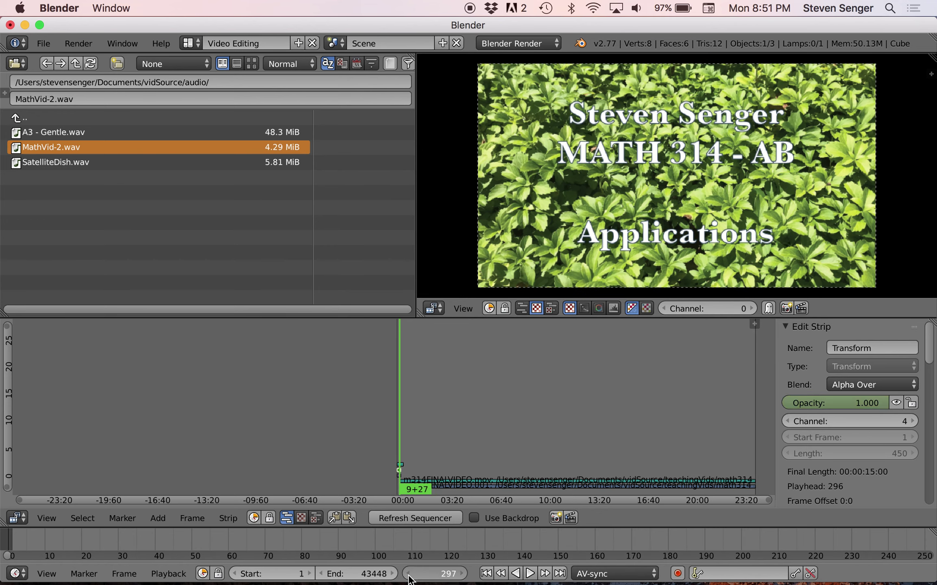
click(464, 574)
click(464, 573)
click(464, 573)
click(464, 574)
click(465, 573)
click(465, 573)
click(465, 573)
click(465, 573)
click(464, 574)
click(465, 574)
click(465, 574)
click(464, 574)
click(465, 574)
click(465, 573)
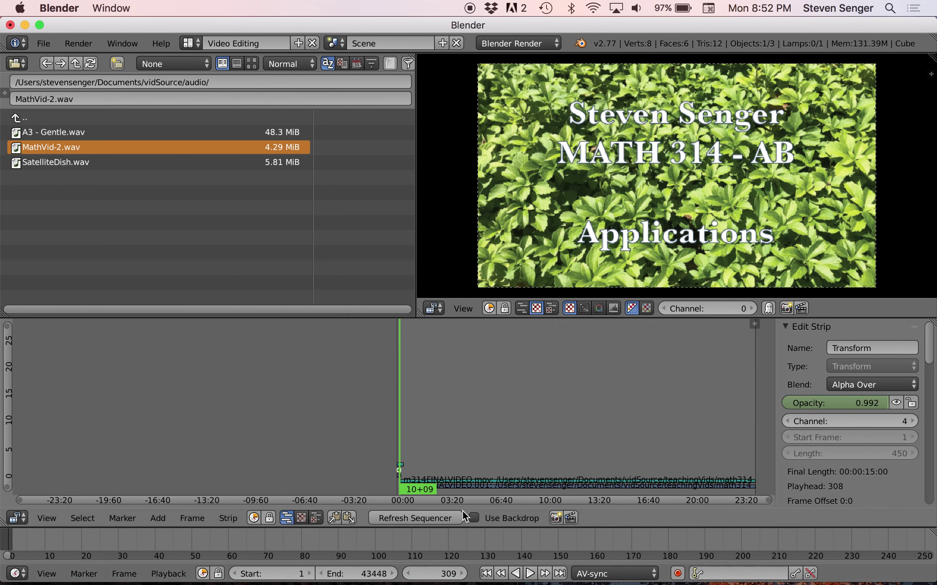
click(465, 574)
click(464, 573)
click(465, 574)
click(465, 573)
click(464, 574)
click(464, 573)
click(464, 574)
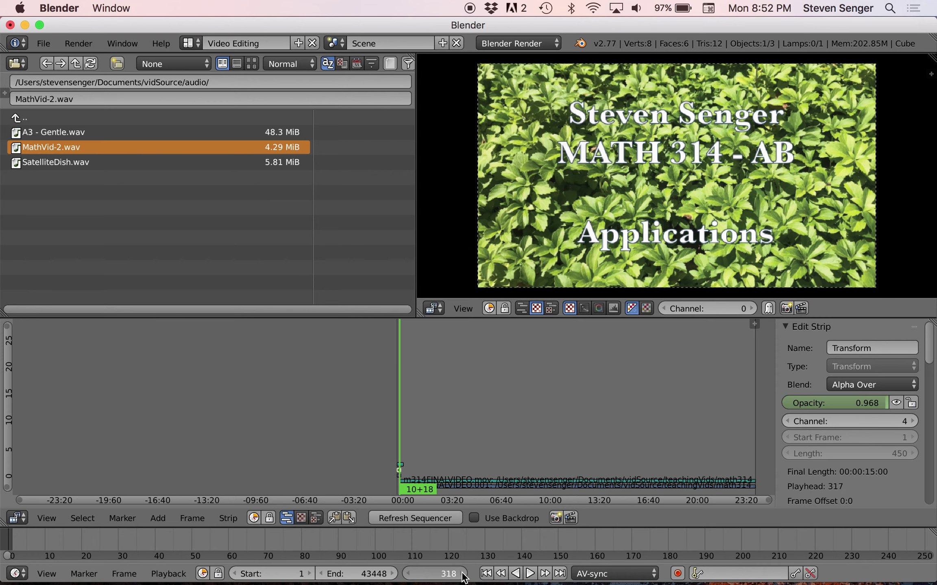
click(465, 574)
click(465, 573)
click(465, 573)
click(465, 573)
click(465, 573)
click(464, 574)
click(463, 573)
click(463, 573)
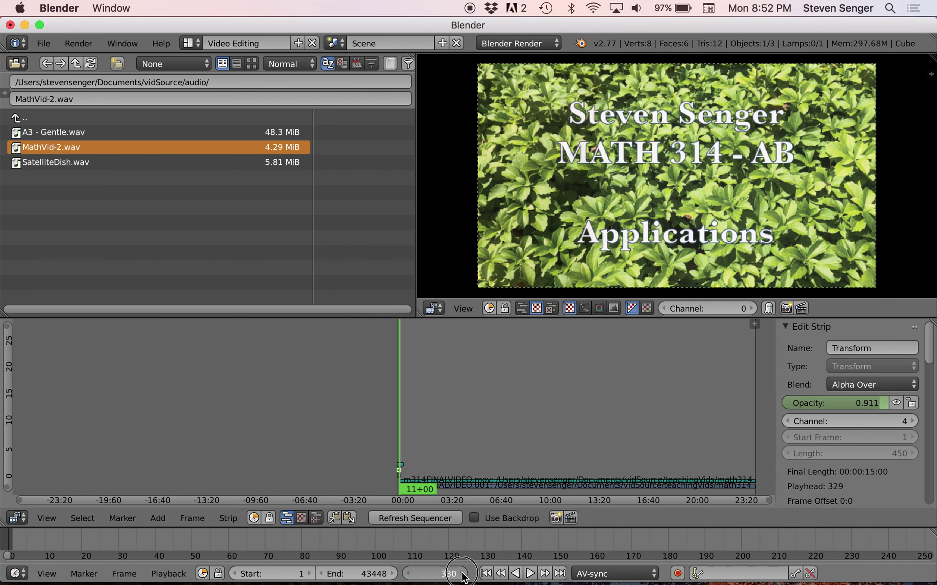
click(463, 574)
click(462, 574)
click(463, 574)
click(462, 574)
click(463, 574)
click(463, 573)
click(464, 574)
click(463, 574)
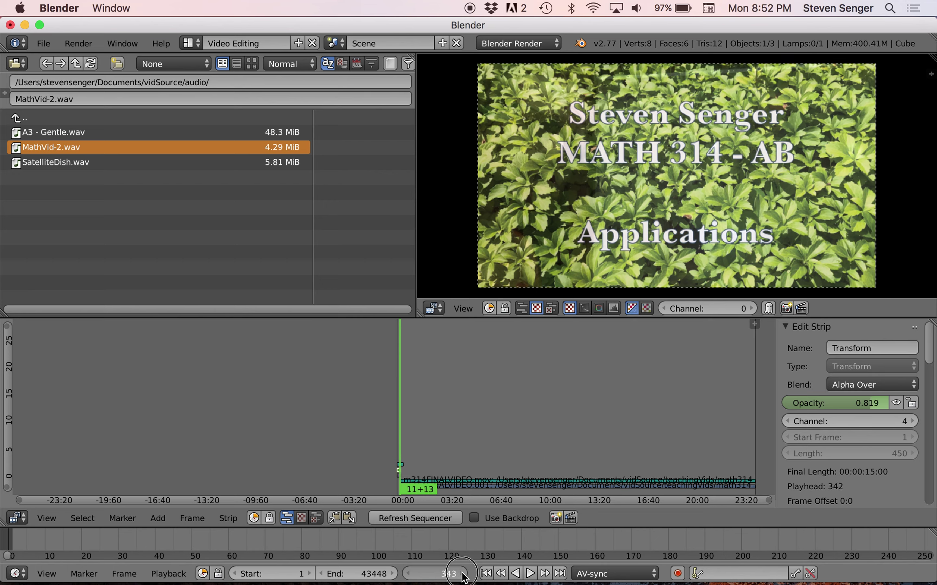
click(464, 573)
click(463, 573)
click(464, 574)
click(463, 574)
click(463, 574)
click(464, 574)
click(464, 574)
click(464, 573)
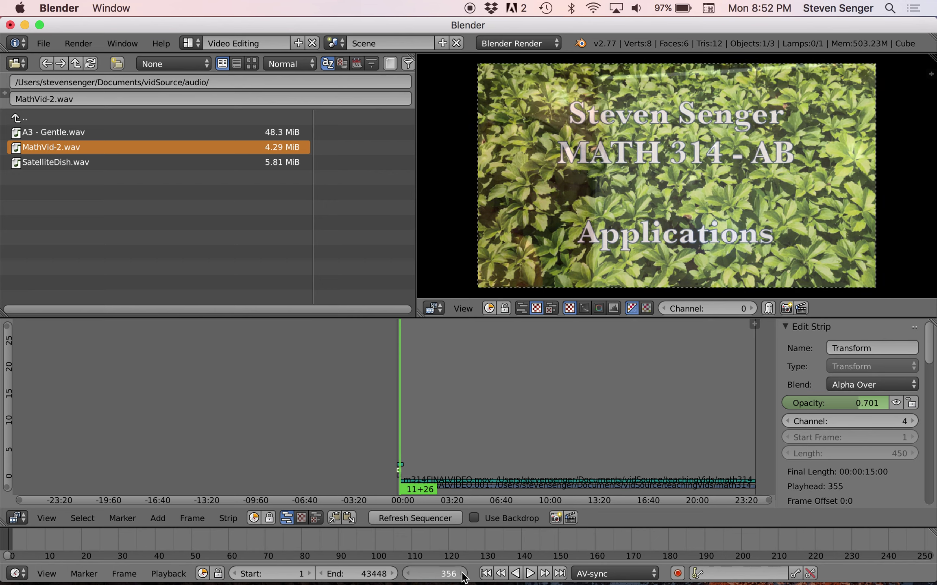
click(464, 574)
click(463, 574)
click(463, 574)
click(464, 574)
click(464, 574)
click(463, 573)
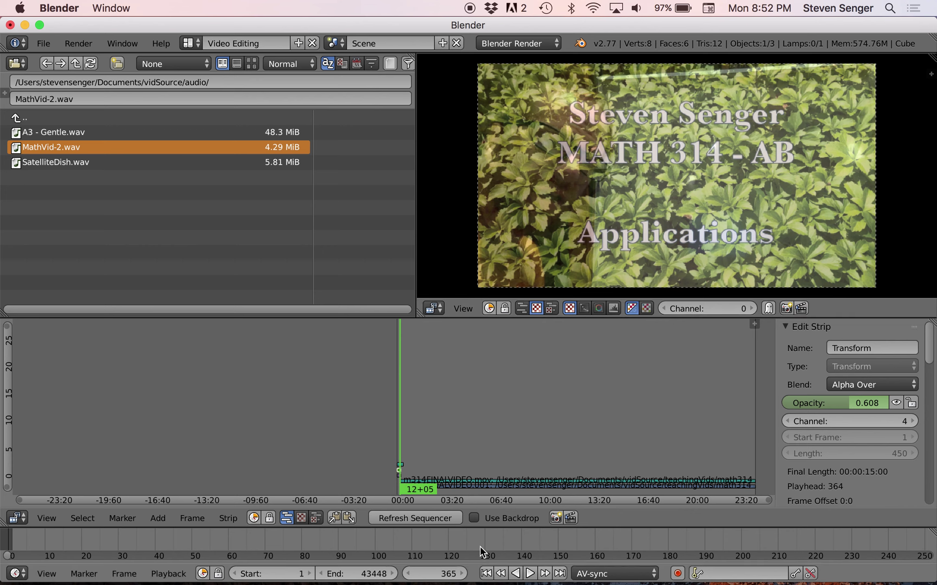
click(430, 574)
At frame 300, select MathVid-2.wav and keyframe its volume at 1.000
text(300)
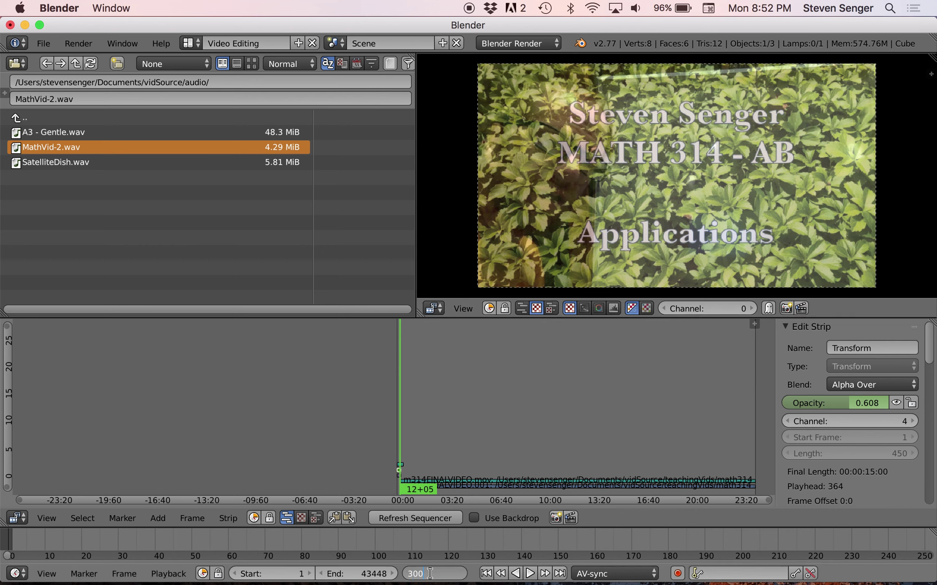
key(Return)
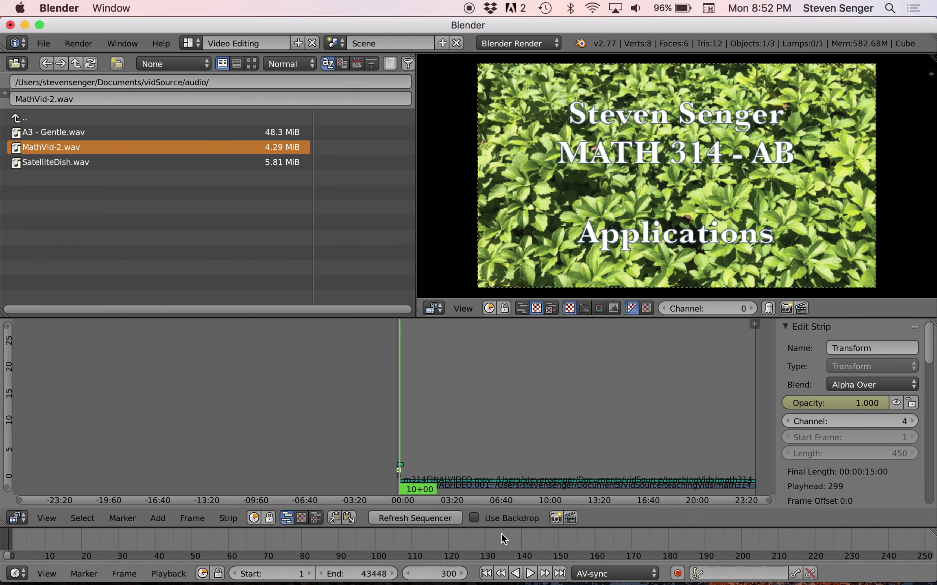
right_click(399, 465)
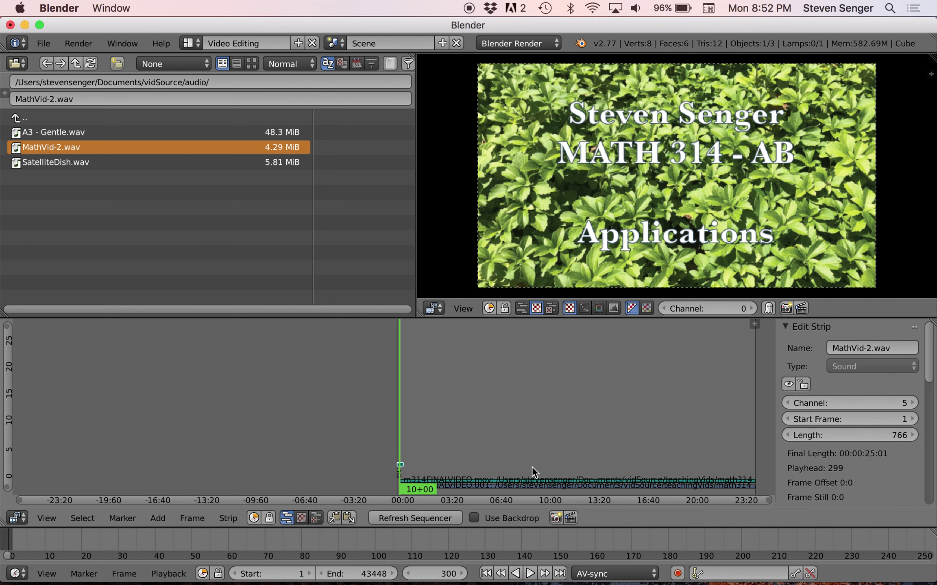
scroll(902, 444, down, 10)
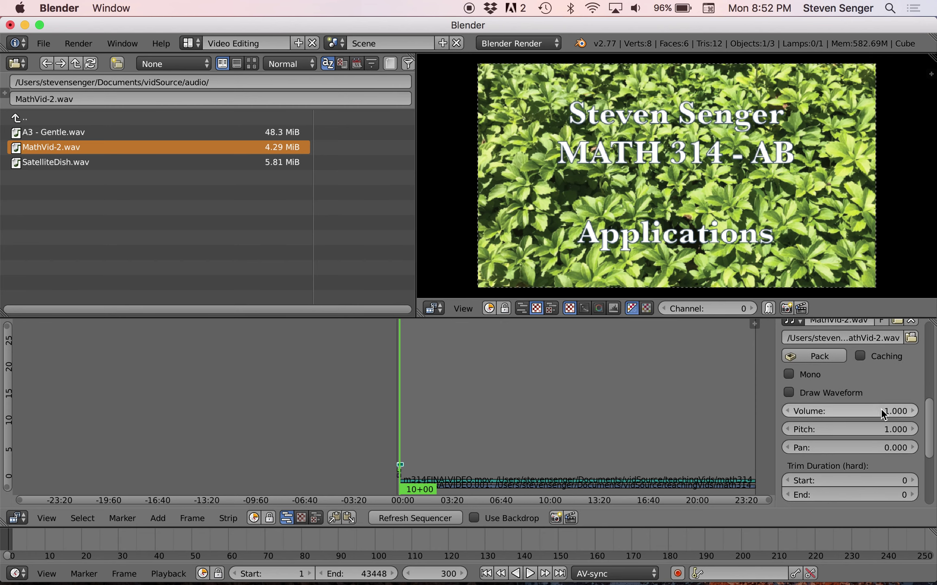
click(880, 408)
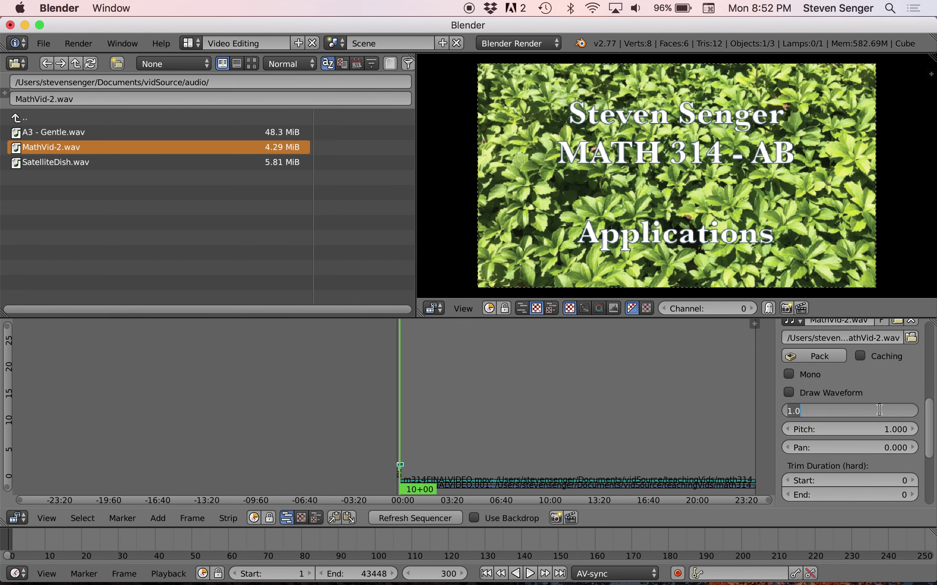
key(Return)
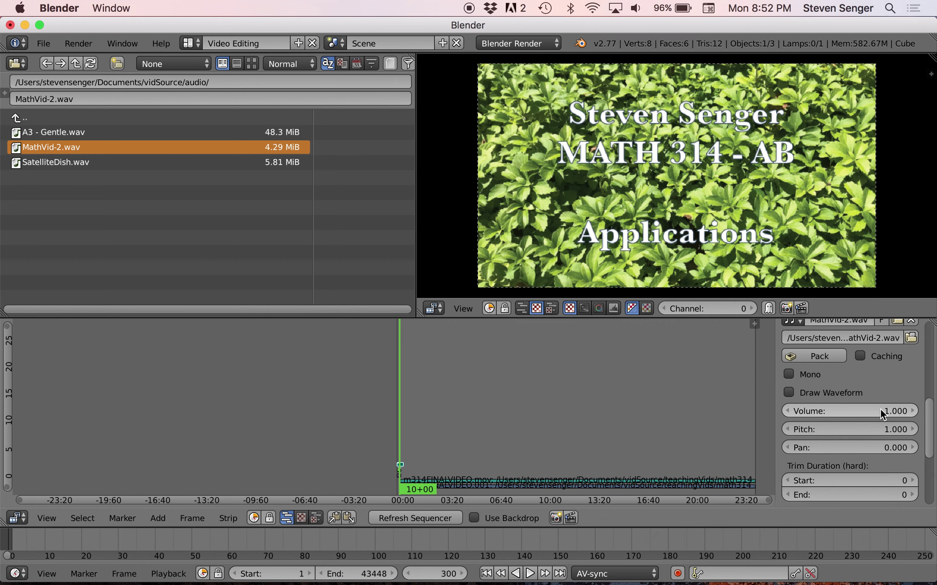
key(i)
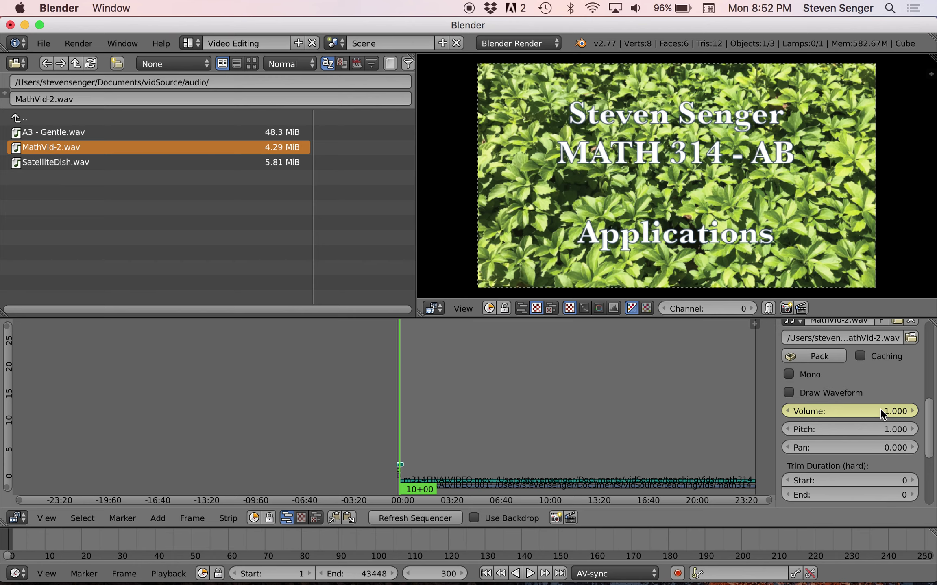
At frame 450, set the MathVid-2.wav volume to 0 and keyframe it
click(439, 574)
text(450)
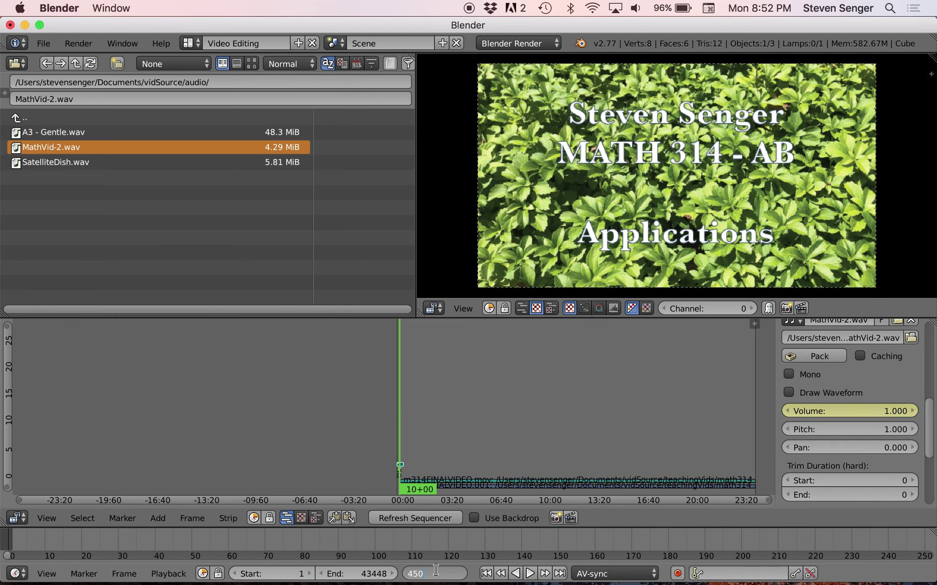
key(Return)
click(869, 408)
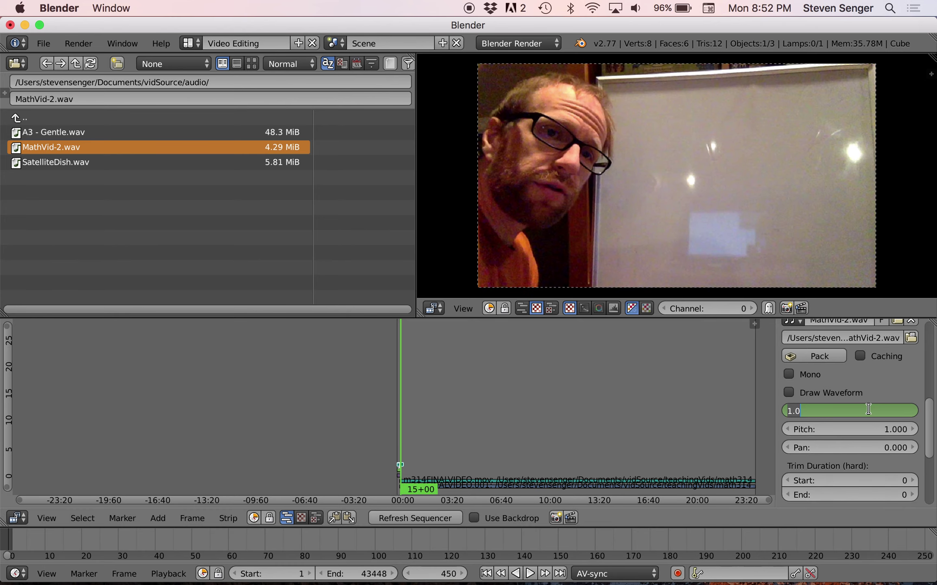
text(0)
key(Return)
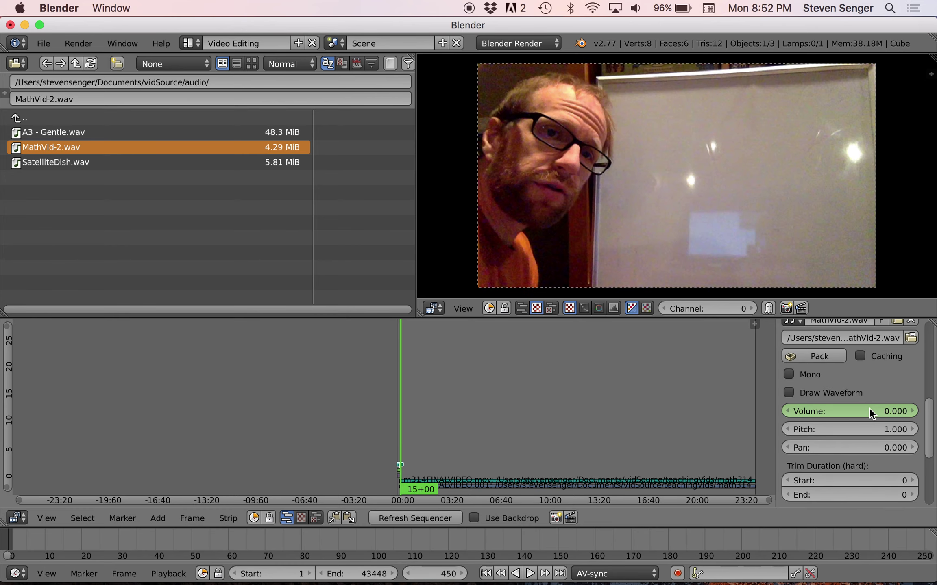
key(i)
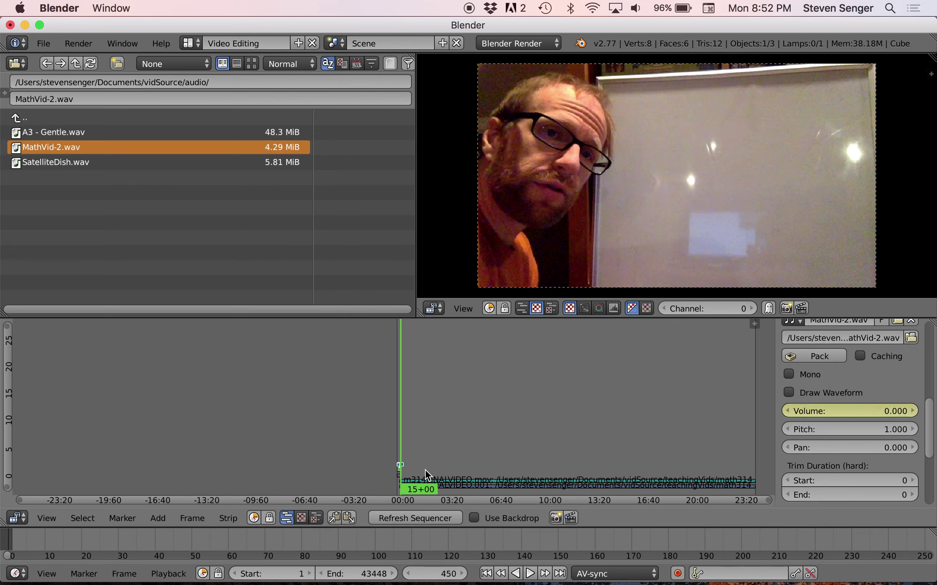
click(500, 574)
click(500, 573)
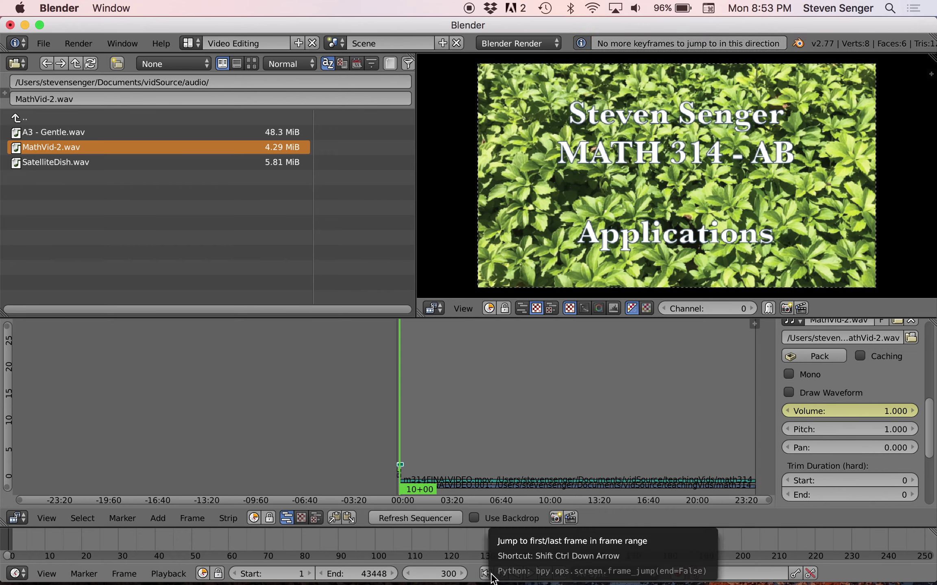
click(407, 573)
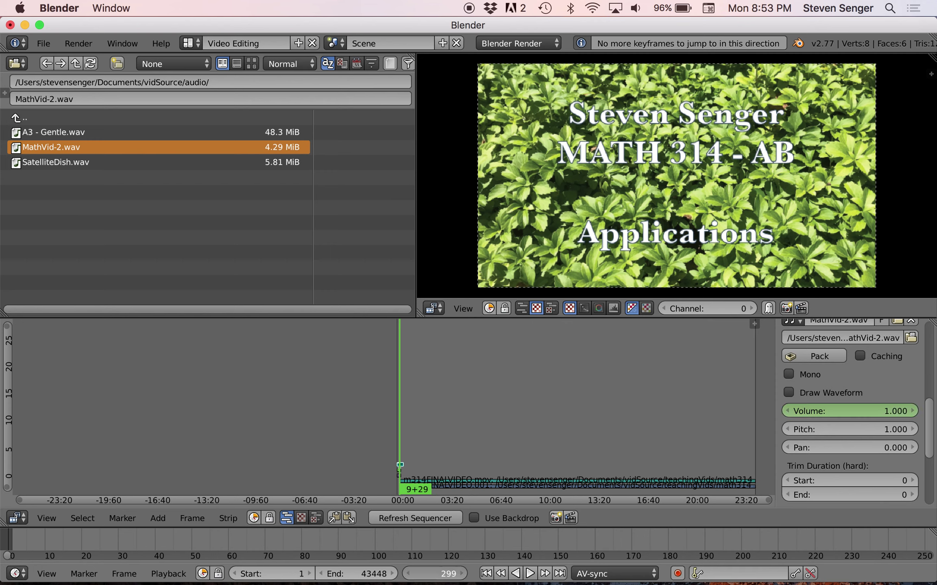
click(407, 573)
click(407, 574)
double_click(407, 573)
click(407, 574)
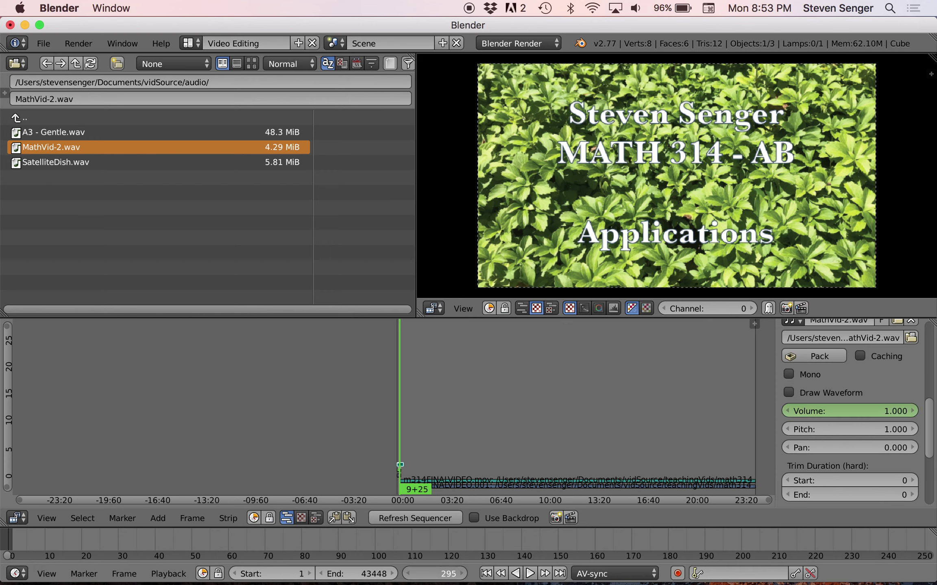
double_click(407, 573)
double_click(407, 574)
double_click(407, 574)
click(407, 573)
double_click(407, 574)
double_click(407, 574)
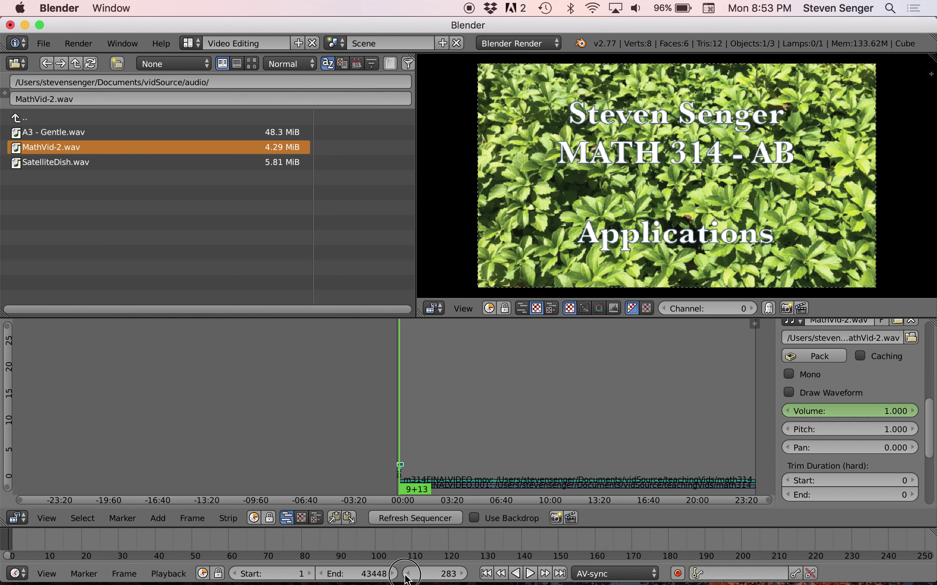
double_click(407, 574)
double_click(407, 574)
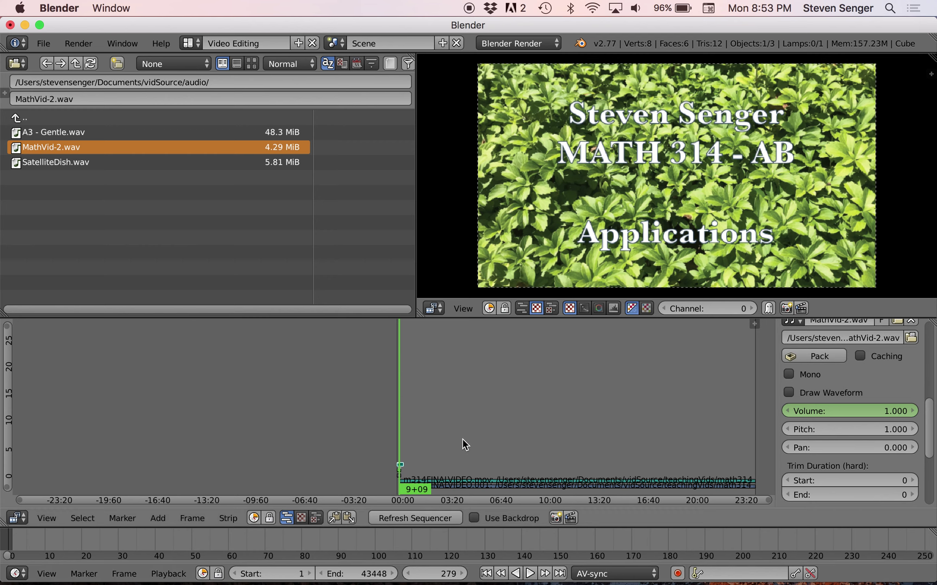
key(alt+a)
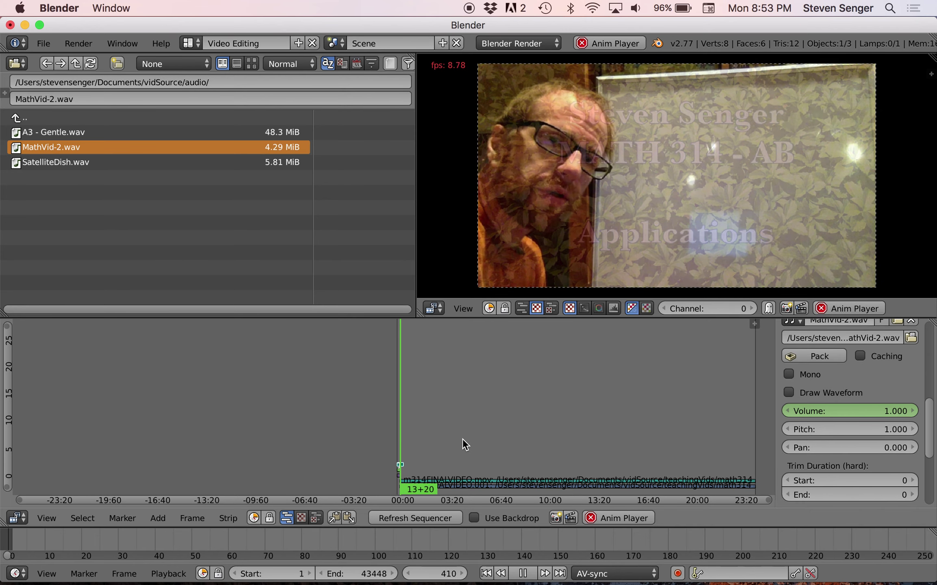
key(alt+a)
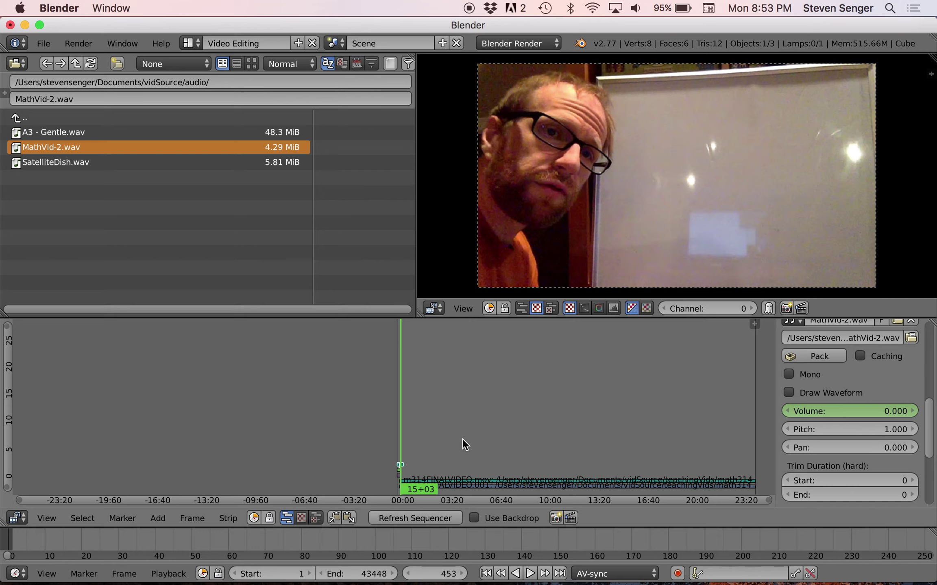
right_click(555, 478)
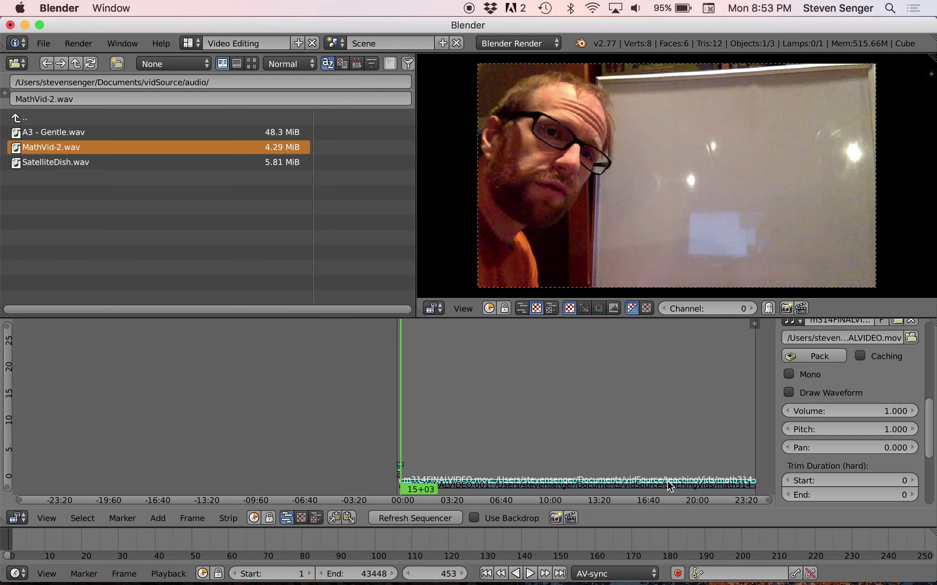
Set the lecture clip's volume to 2 and replay the title fade to test it
click(881, 412)
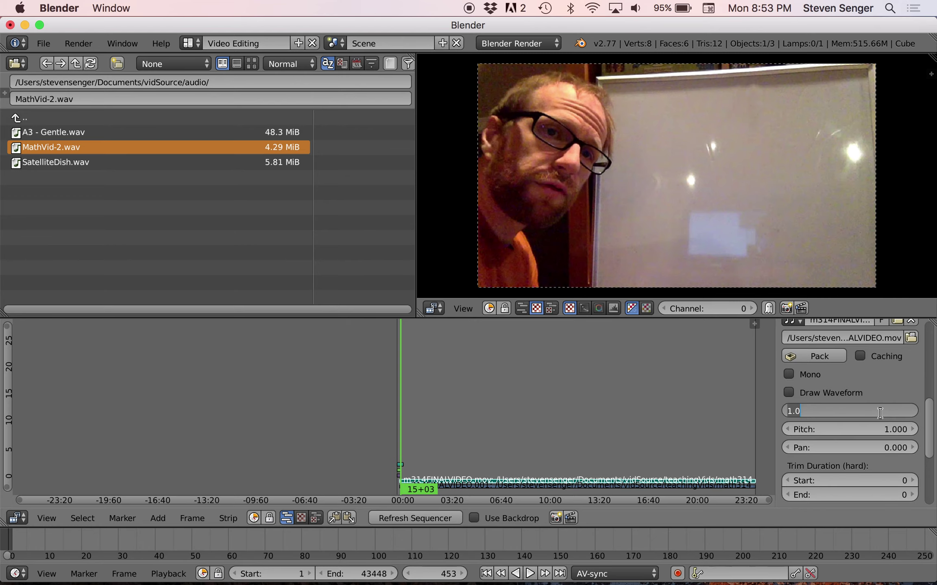
text(2)
key(Return)
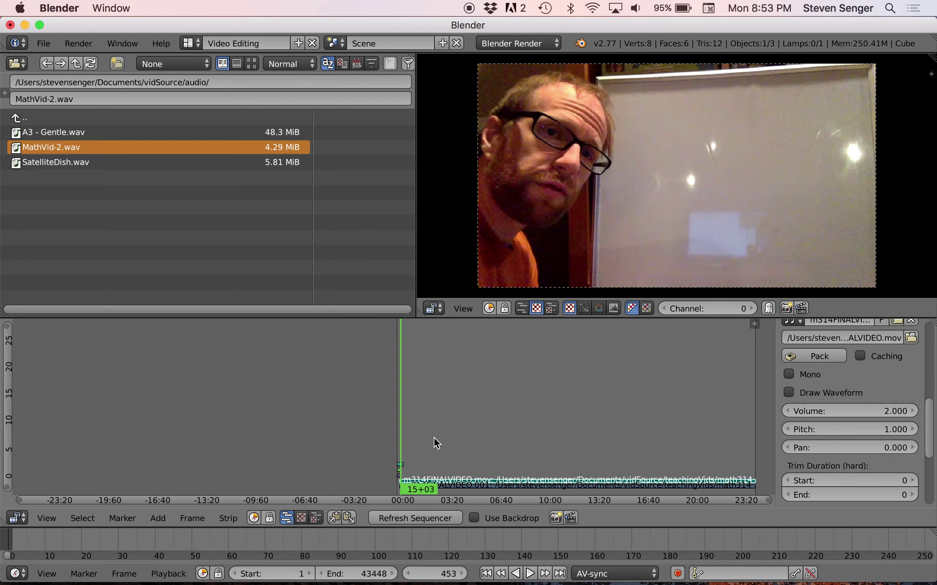
click(397, 433)
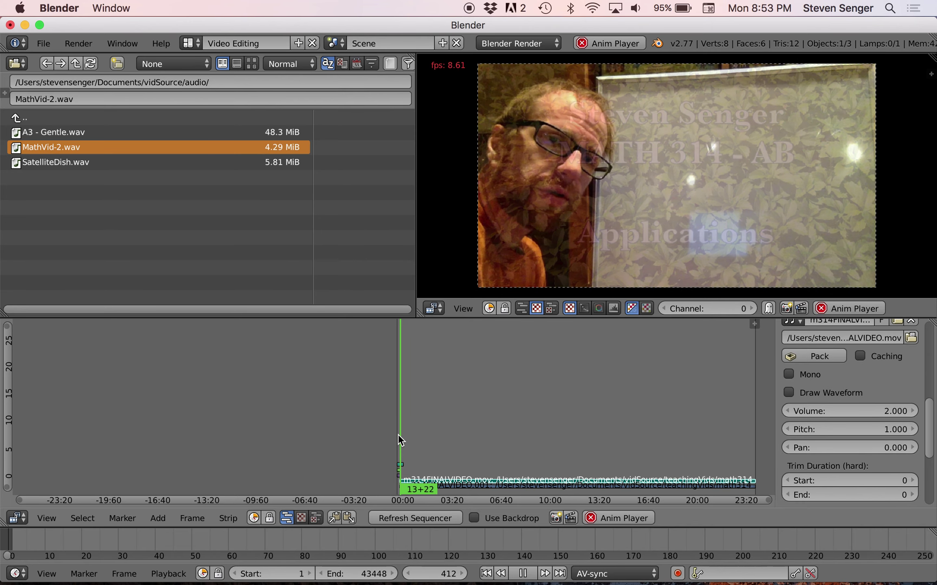
key(alt+a)
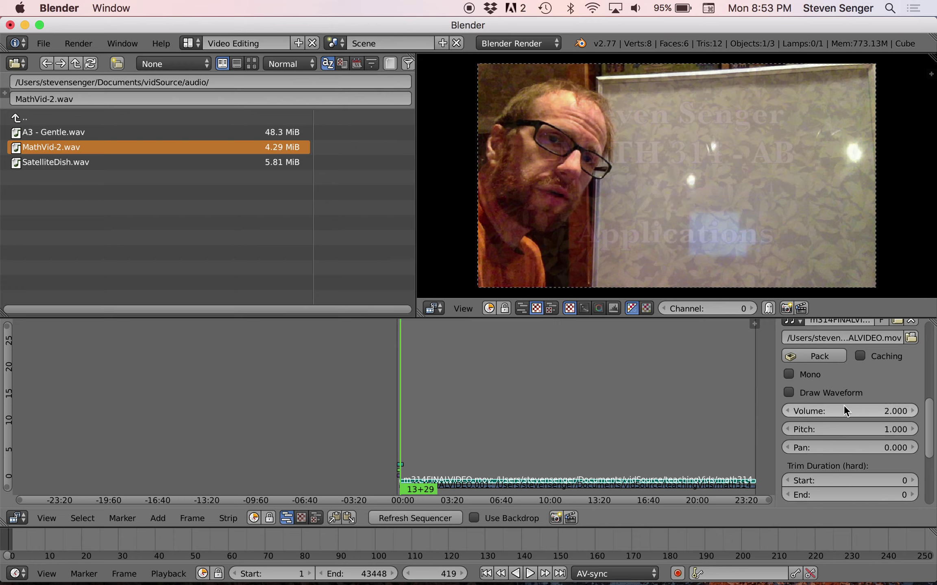
Raise the lecture clip's volume to 2.5
click(865, 410)
text(2.5)
key(Return)
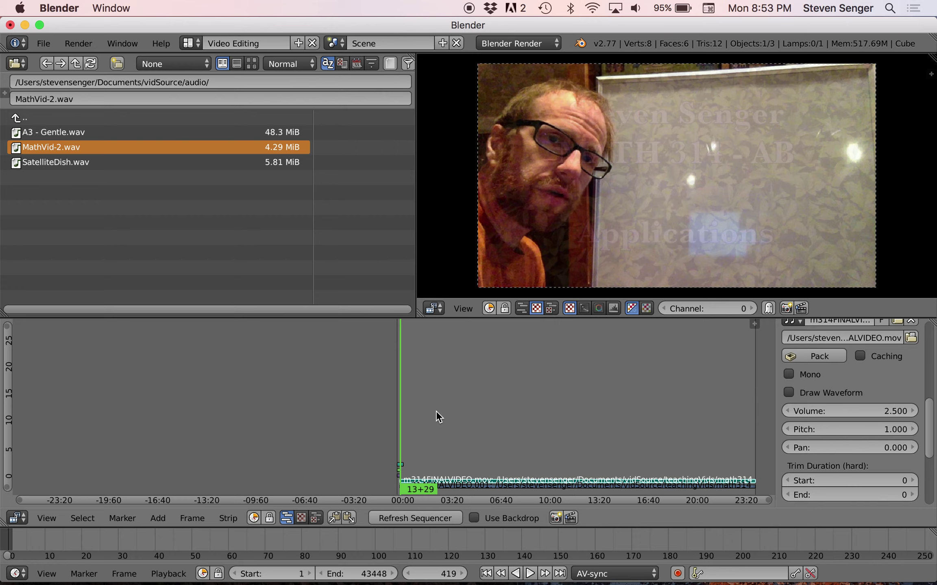
click(500, 574)
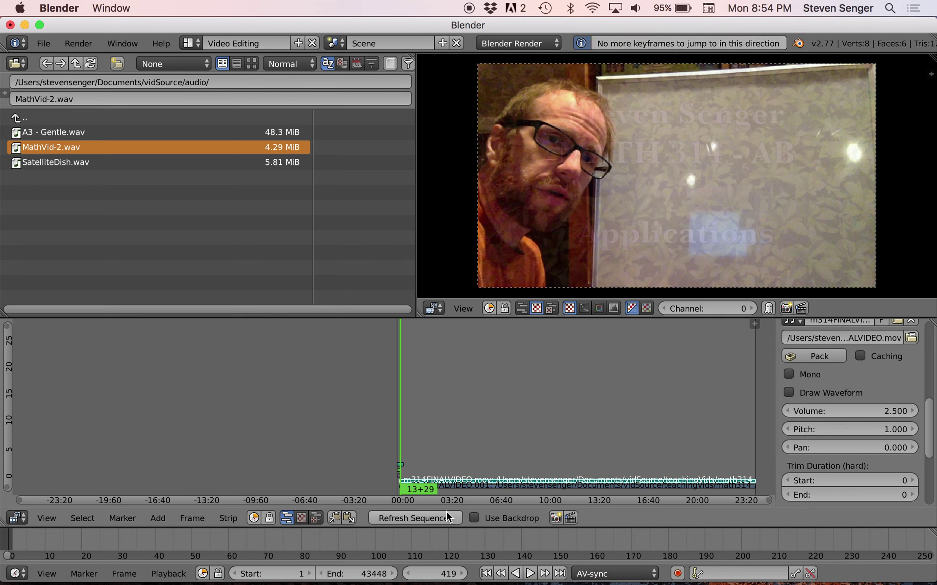
Select MathVid-2.wav and play back the fade from frame 300 with the new volumes
click(401, 465)
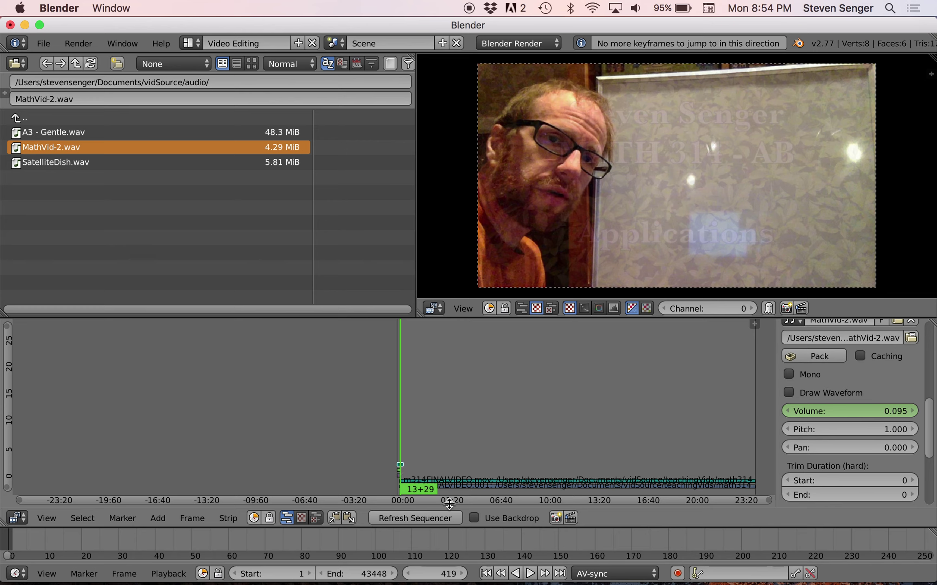
click(500, 573)
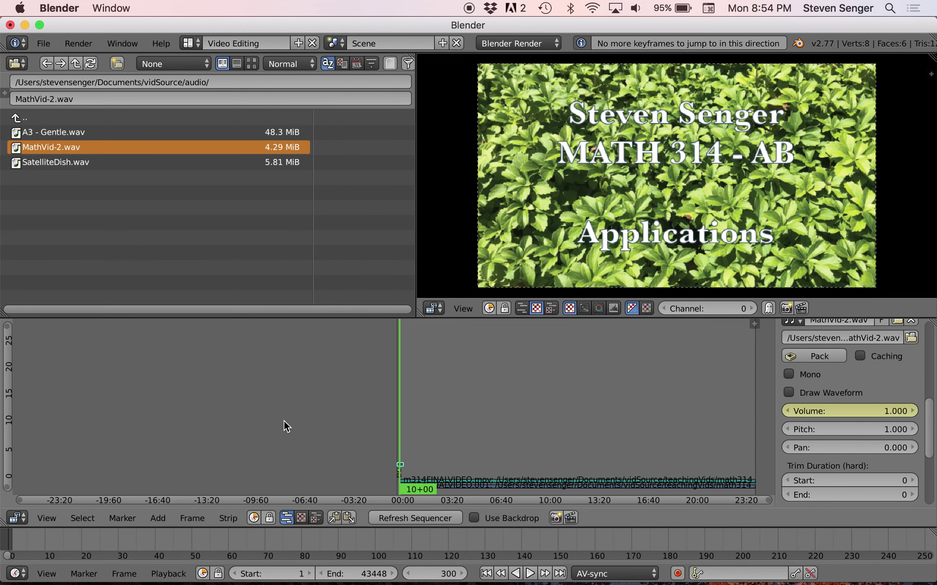
key(alt+a)
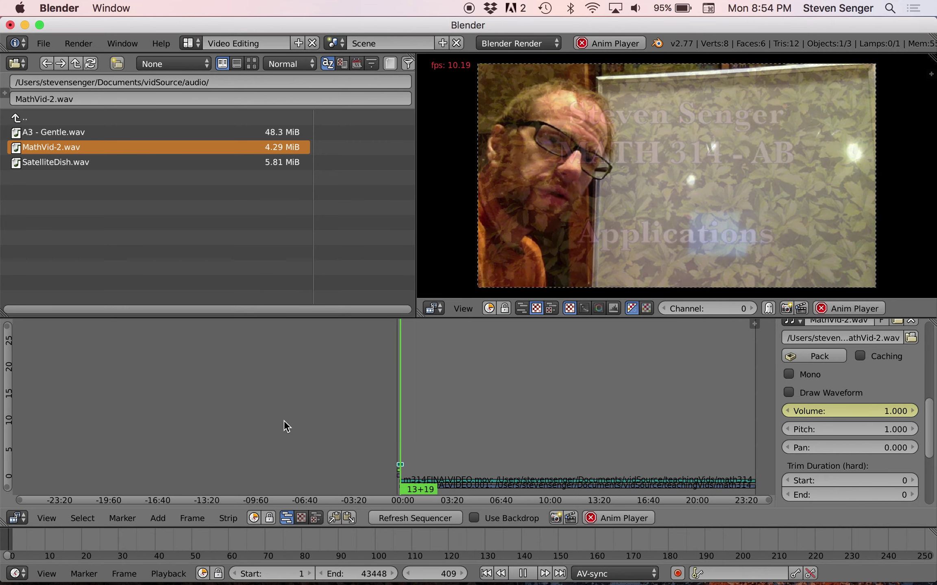
key(alt+a)
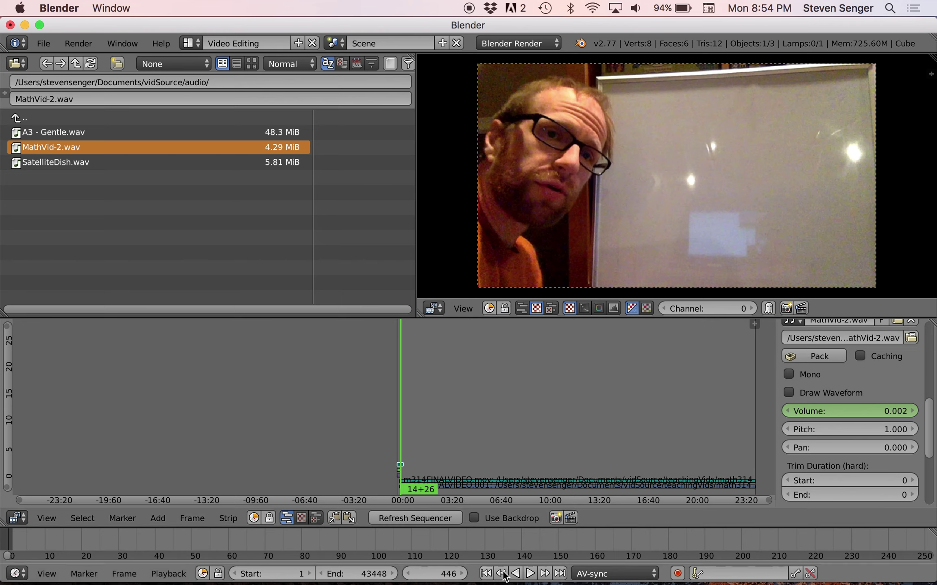
Skim through the lecture footage to frame 9479, then return to frame 1
click(471, 435)
click(563, 427)
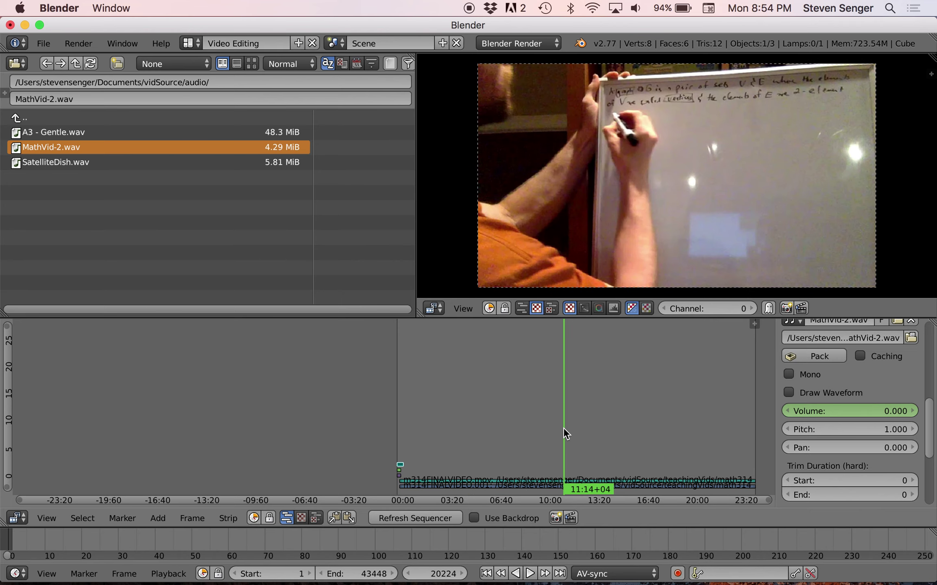
click(623, 427)
click(712, 436)
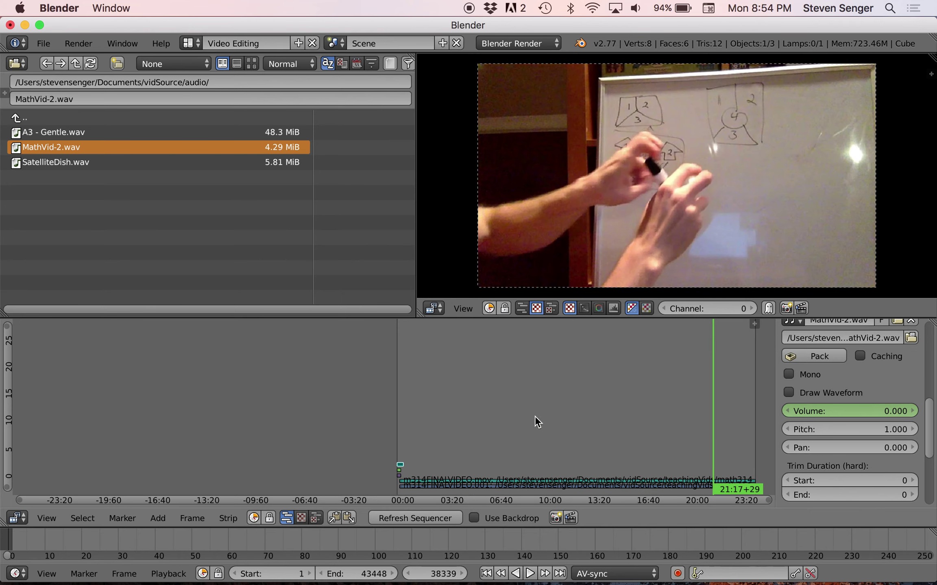
click(512, 417)
click(475, 420)
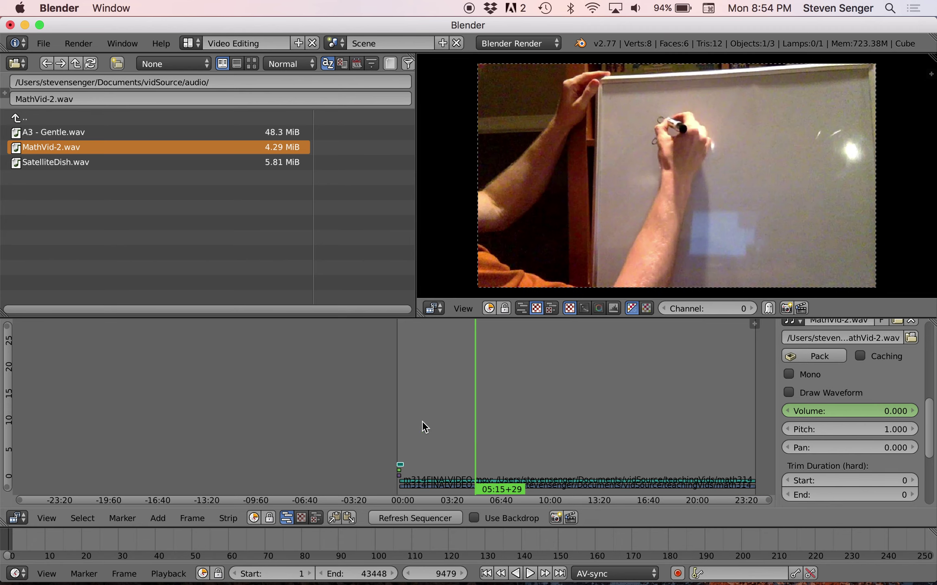
click(486, 574)
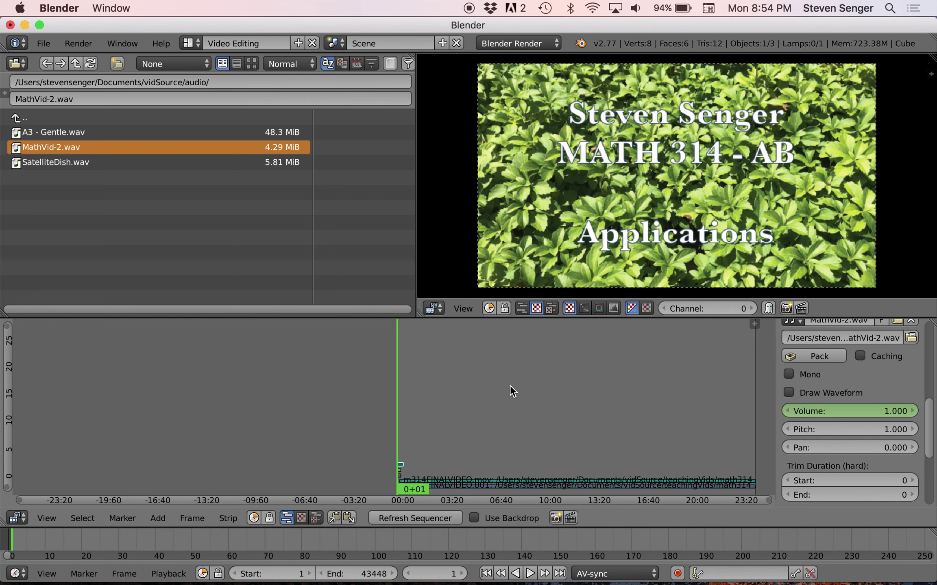
Switch the screen layout to Animation
click(196, 44)
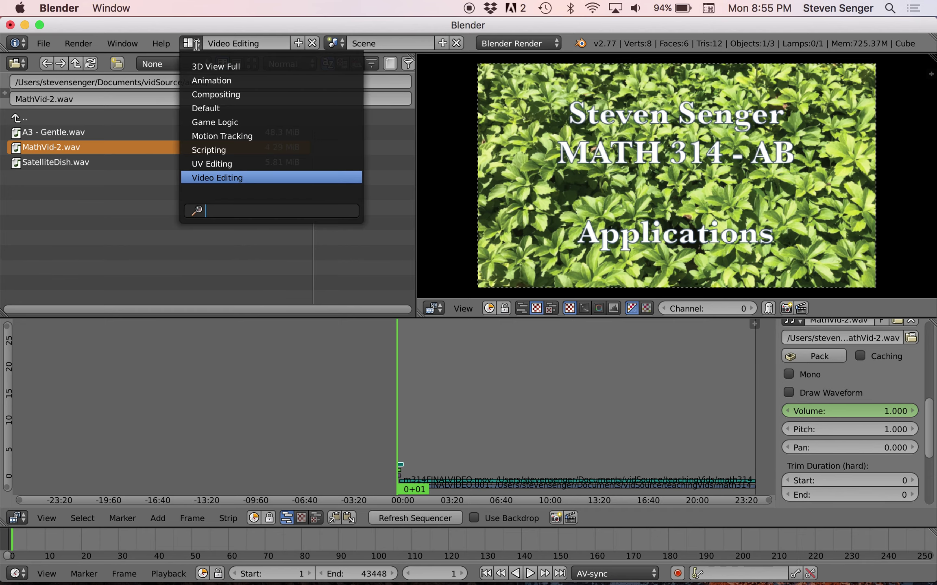
click(212, 85)
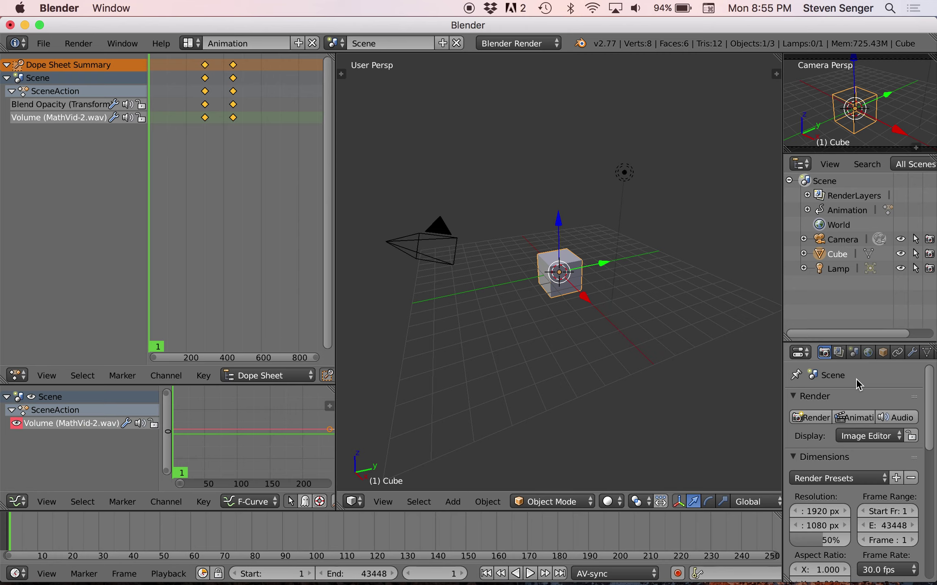
scroll(855, 379, down, 10)
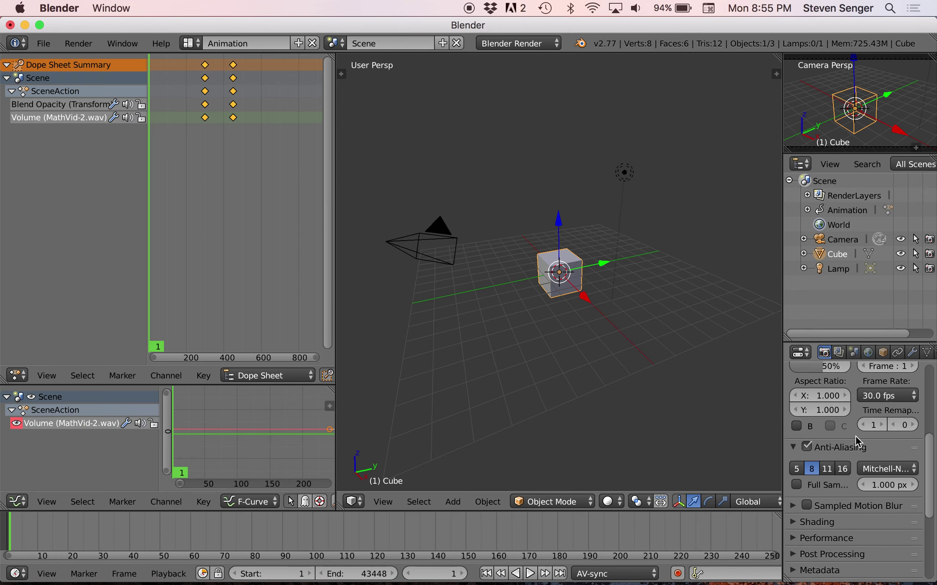
scroll(856, 439, up, 10)
scroll(856, 441, down, 18)
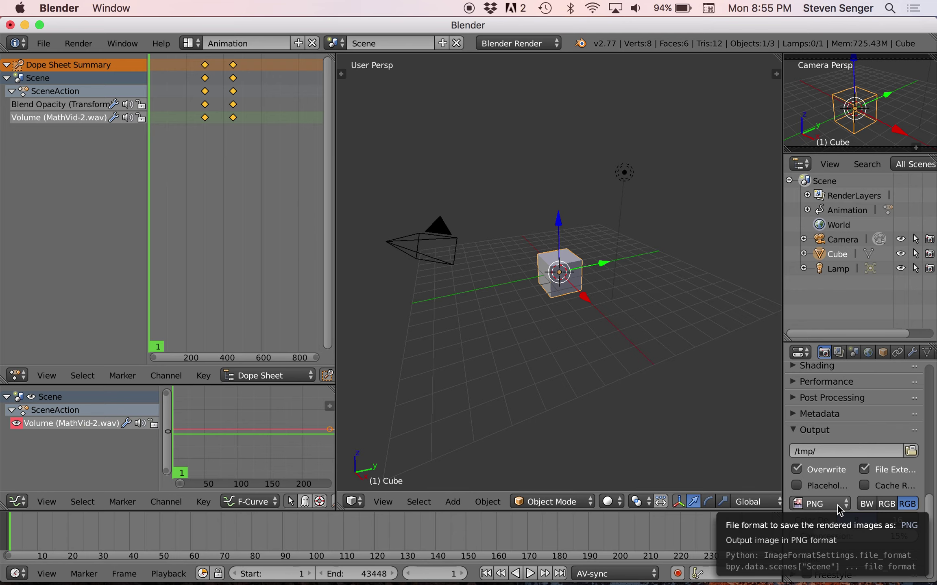
Set the render output format to QuickTime with Apple Lossless audio
click(836, 504)
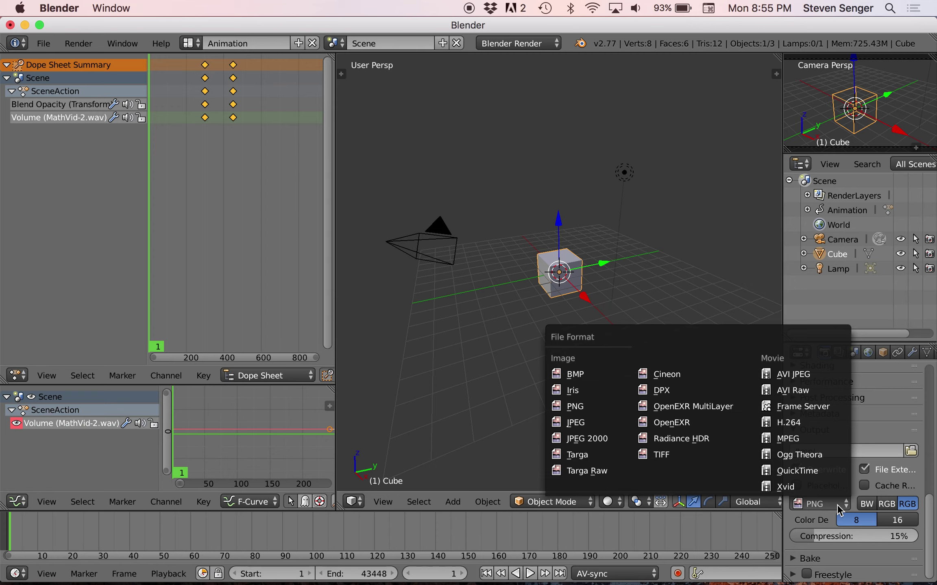
click(805, 472)
scroll(878, 479, down, 1)
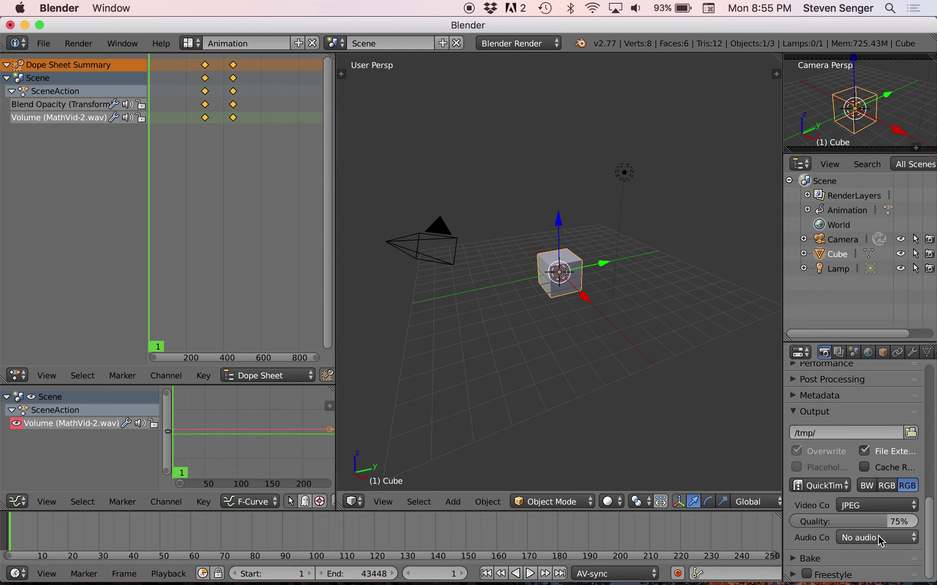
click(892, 540)
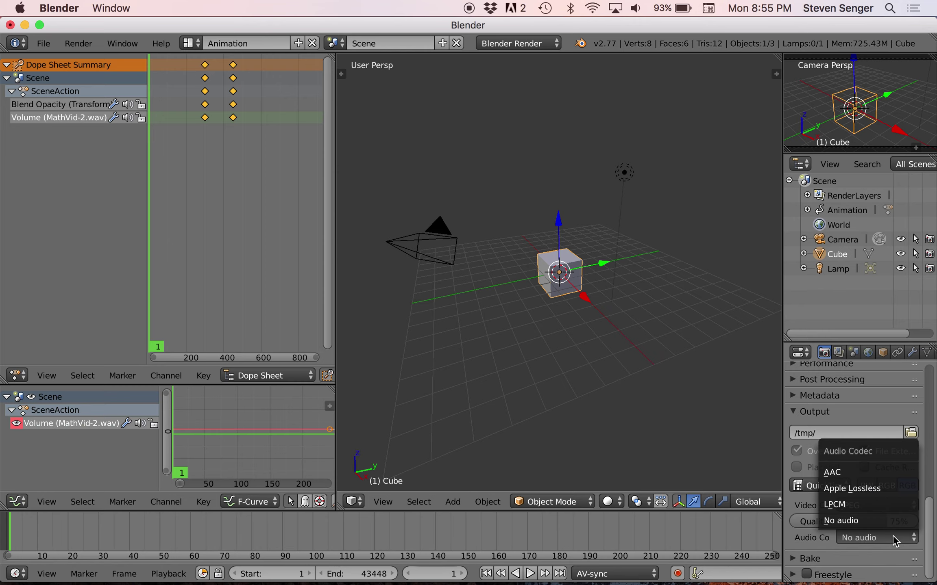
click(867, 488)
scroll(849, 528, up, 5)
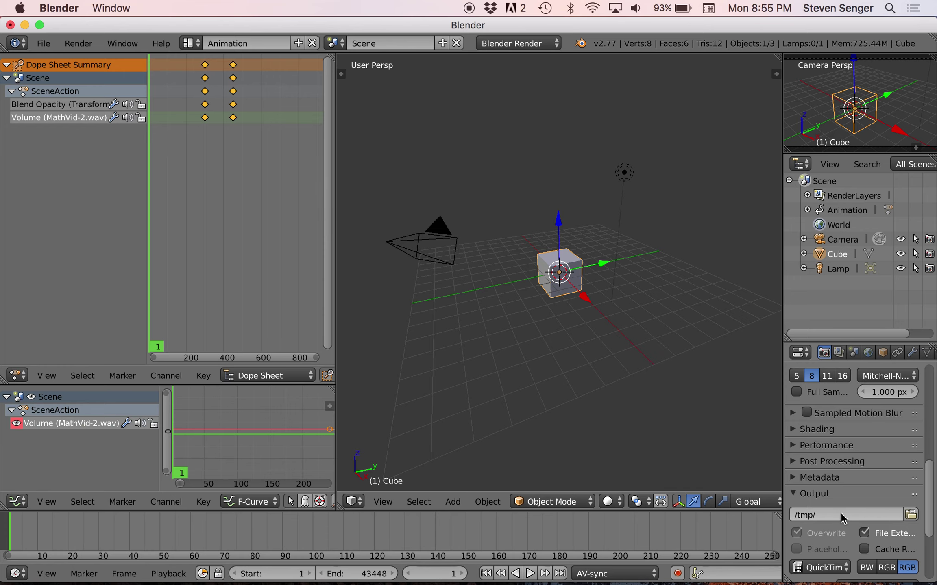
Point the render output to Documents/vidSource/teachingVids/math314 with file name m314vFINAL
click(910, 514)
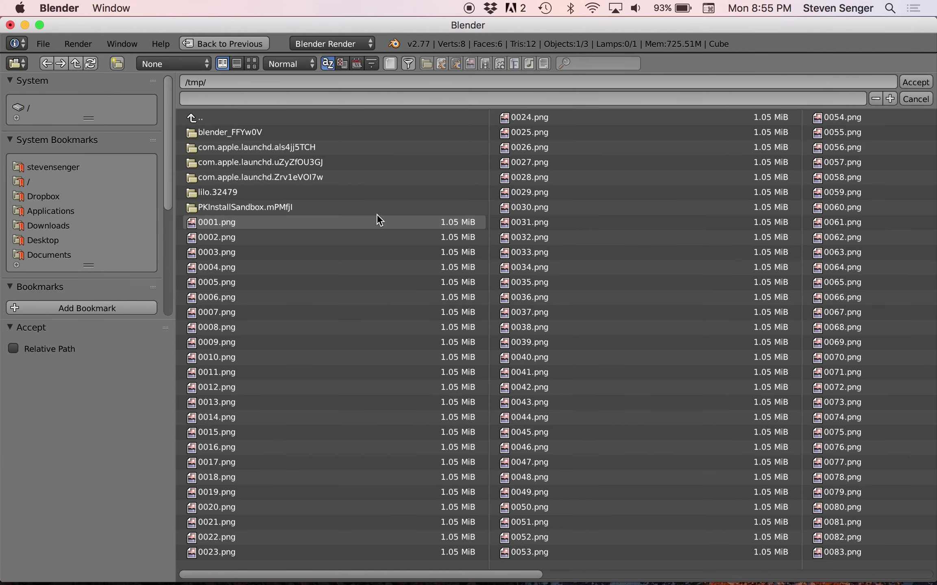
click(193, 120)
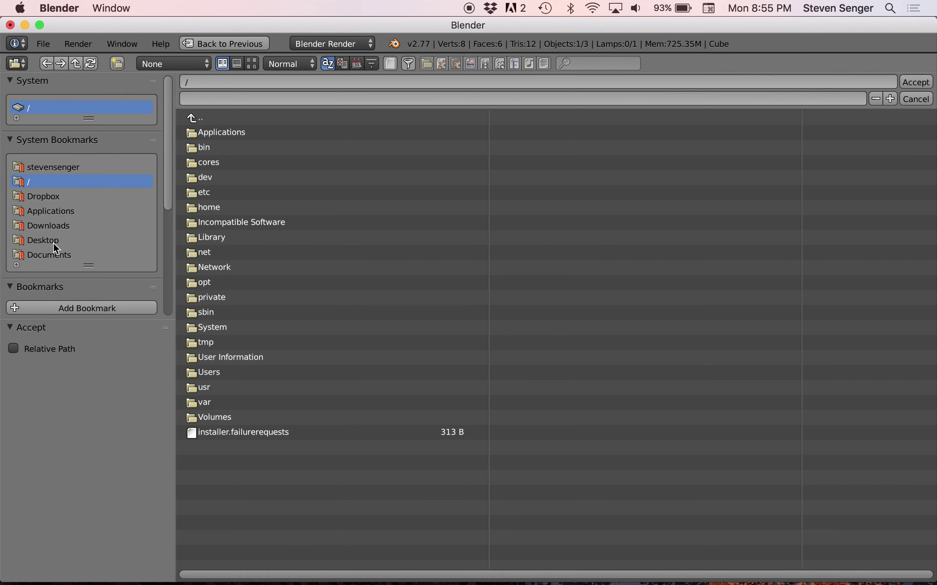
click(49, 256)
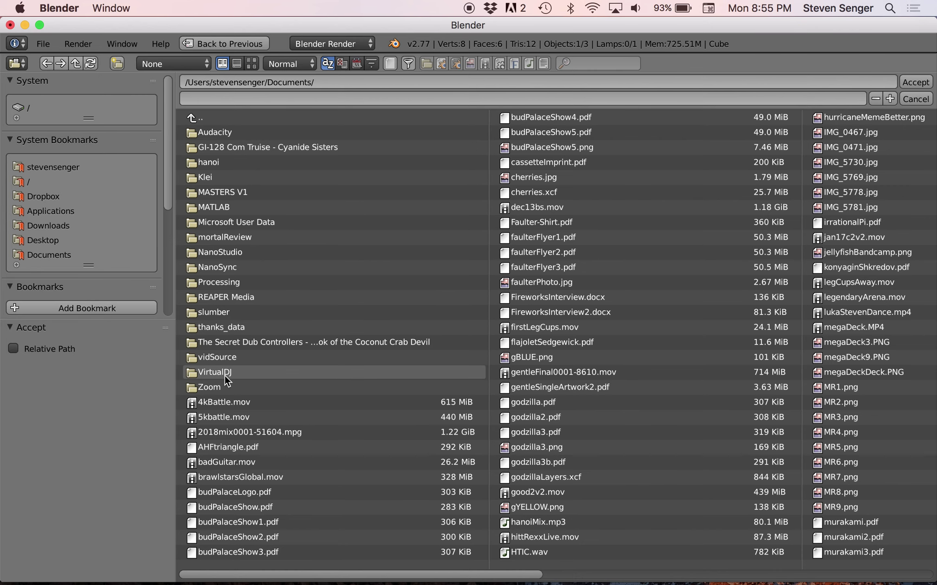
click(229, 359)
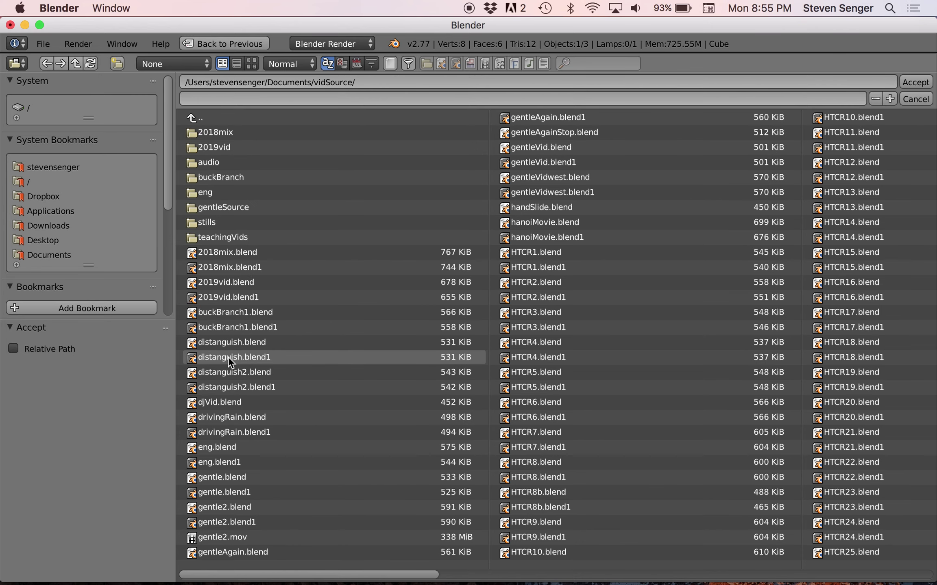
click(216, 237)
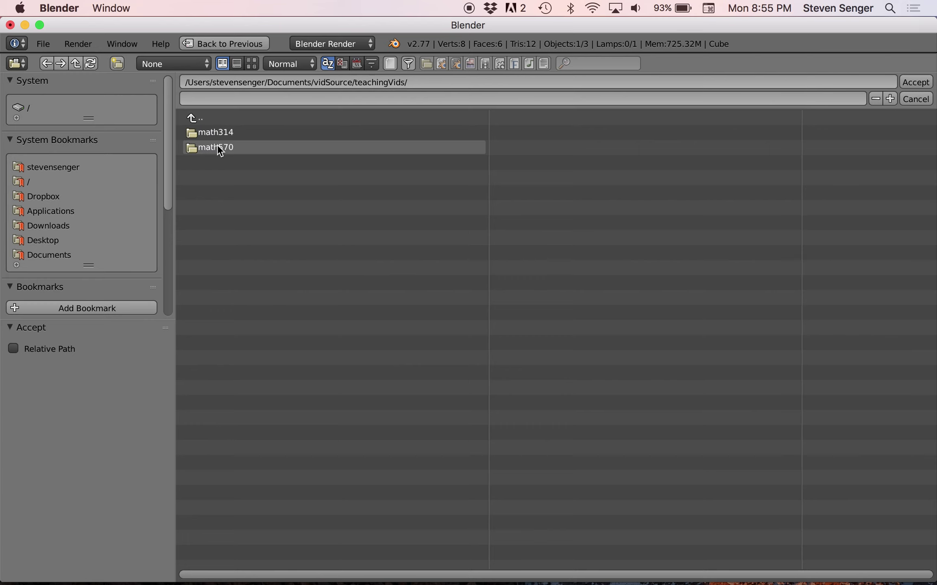
click(218, 132)
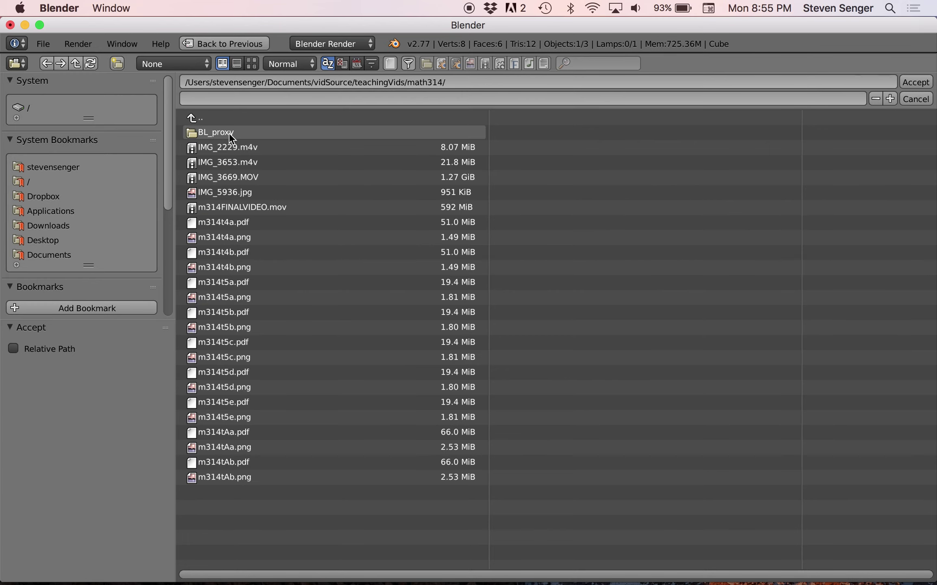
click(433, 98)
text(m314vFINAL)
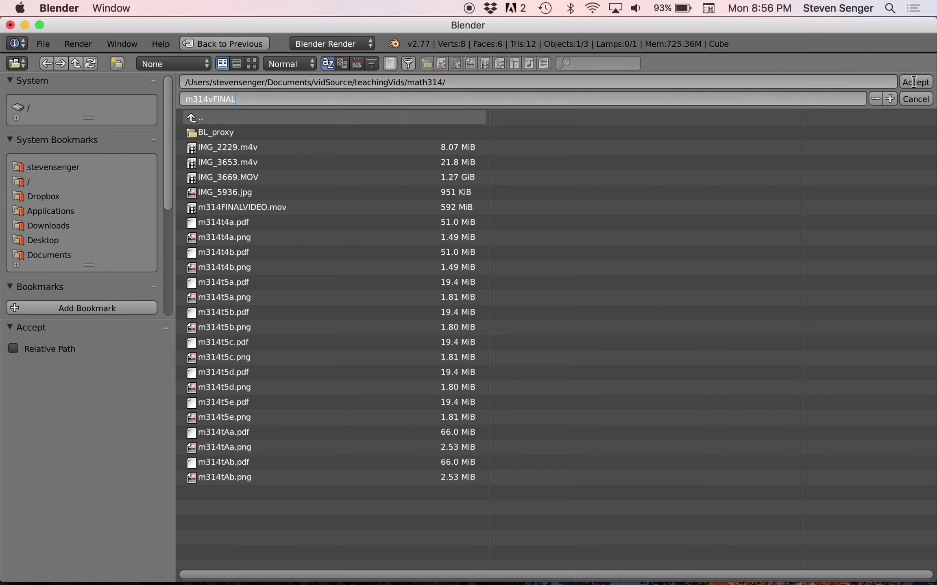
click(914, 82)
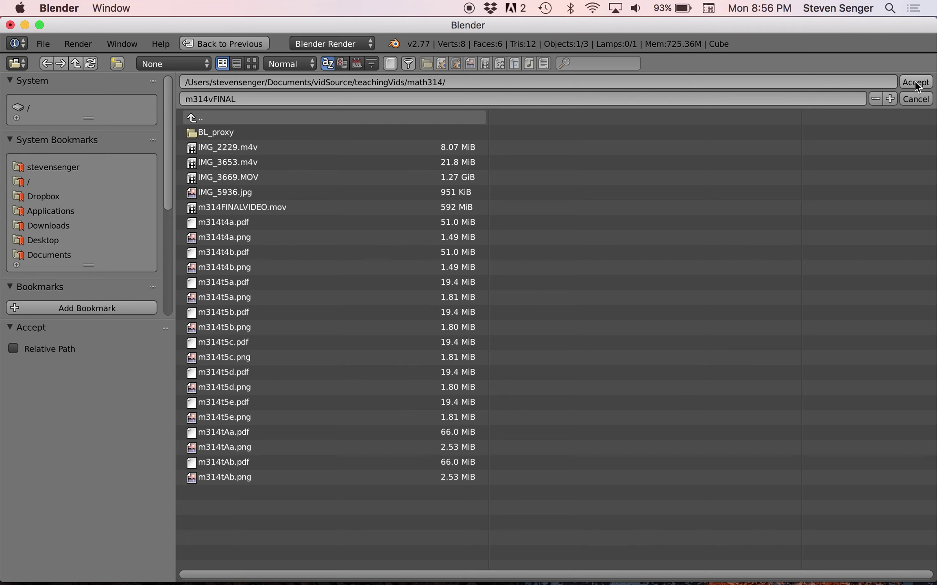
click(915, 83)
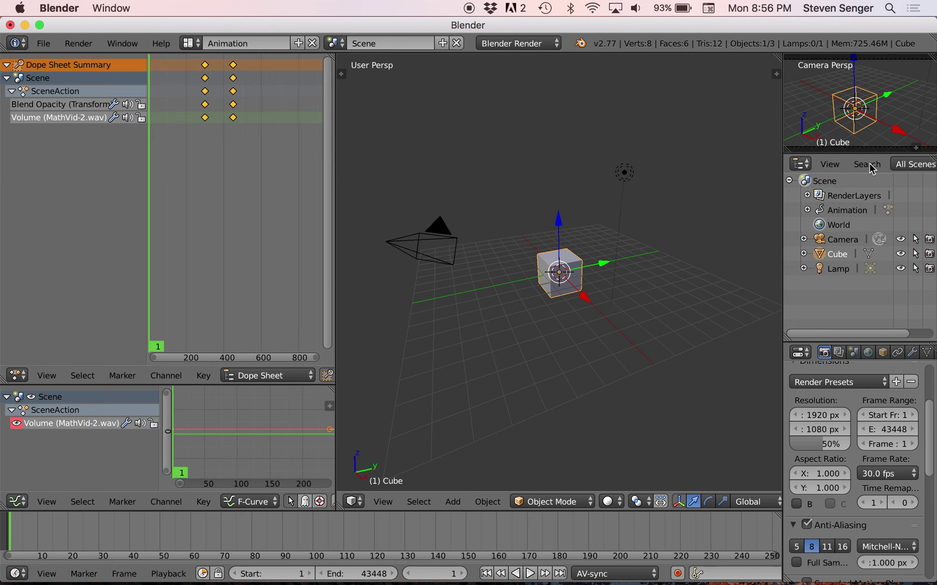
Save the project in vidSource as m314cAv2.blend, replacing the default untitled.blend name
scroll(877, 439, up, 5)
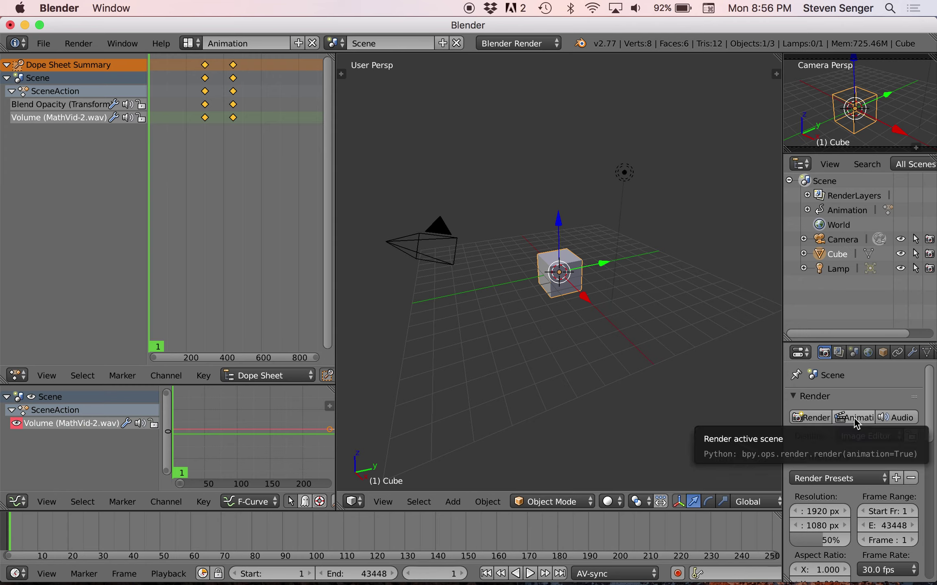
click(434, 173)
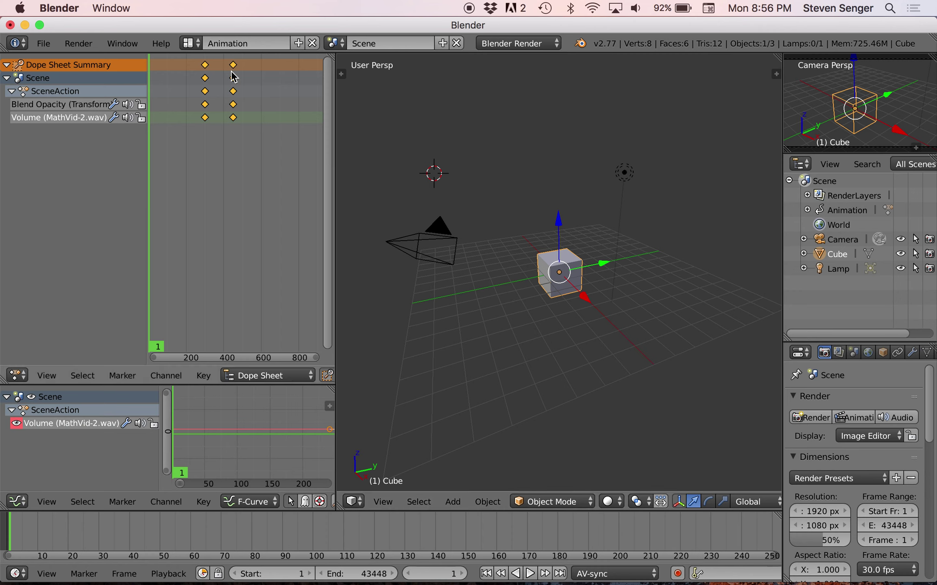
click(52, 38)
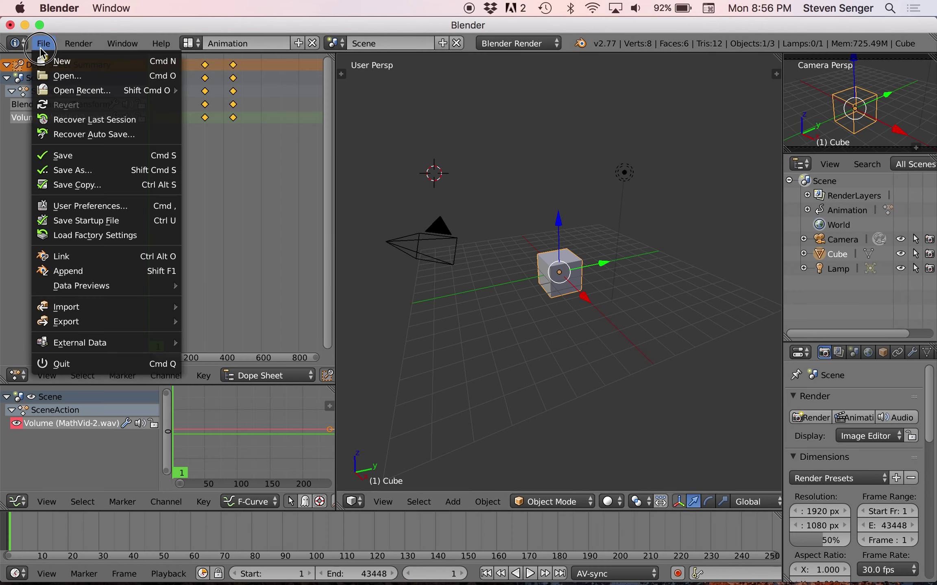
click(61, 156)
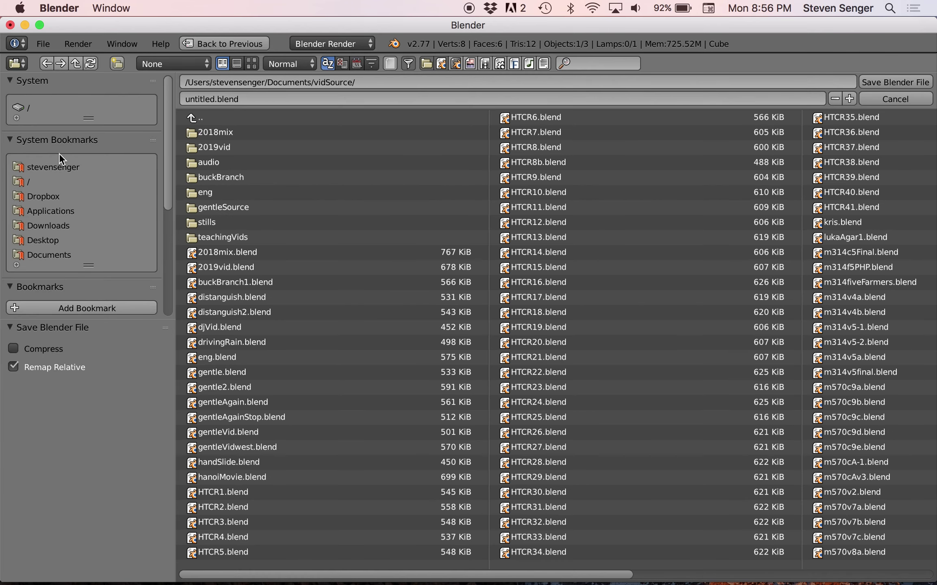
click(240, 97)
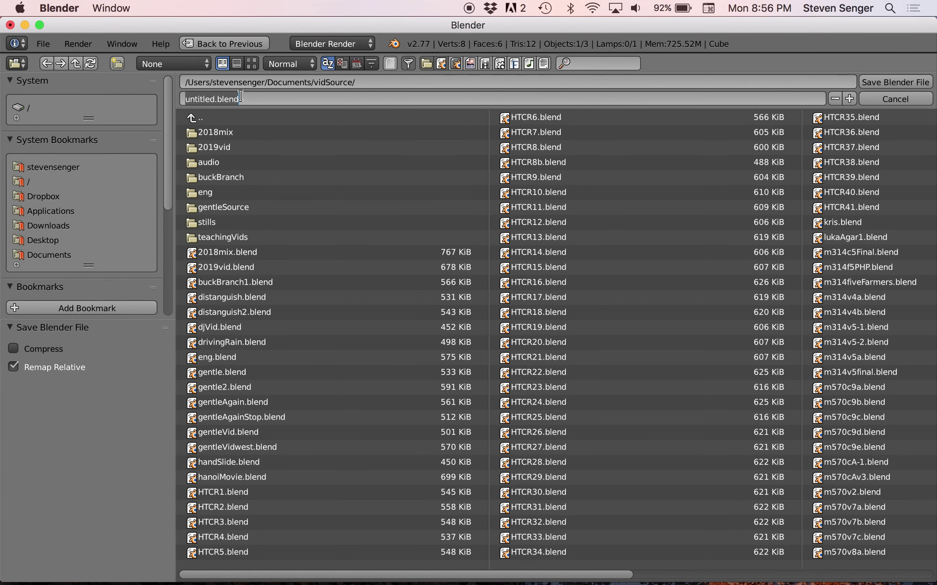
key(ctrl+a)
text(m314)
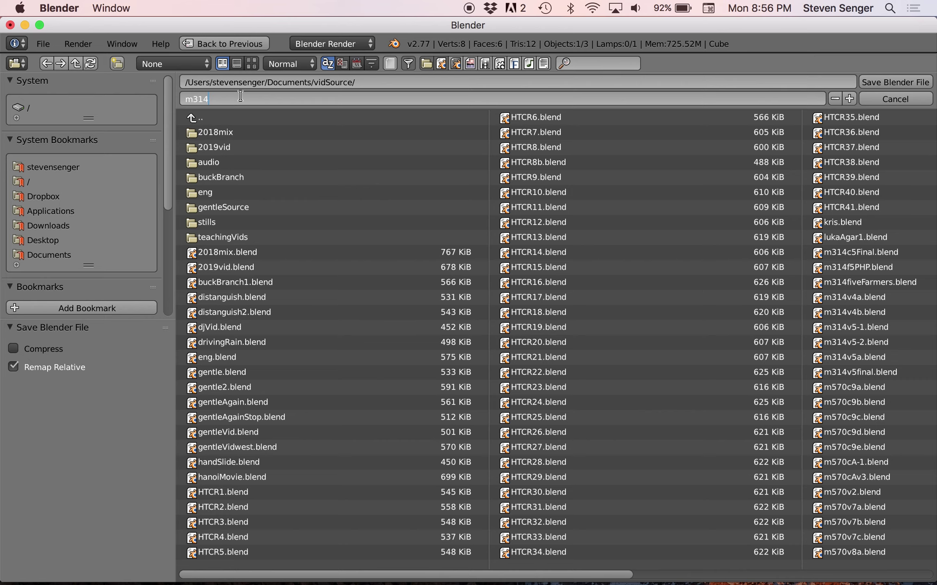
text(cAv2)
click(912, 82)
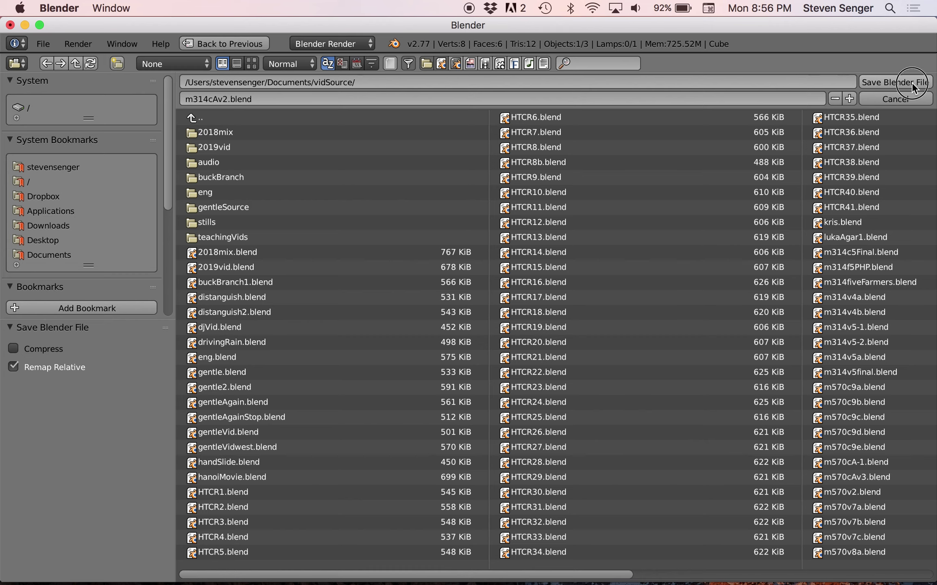
click(911, 82)
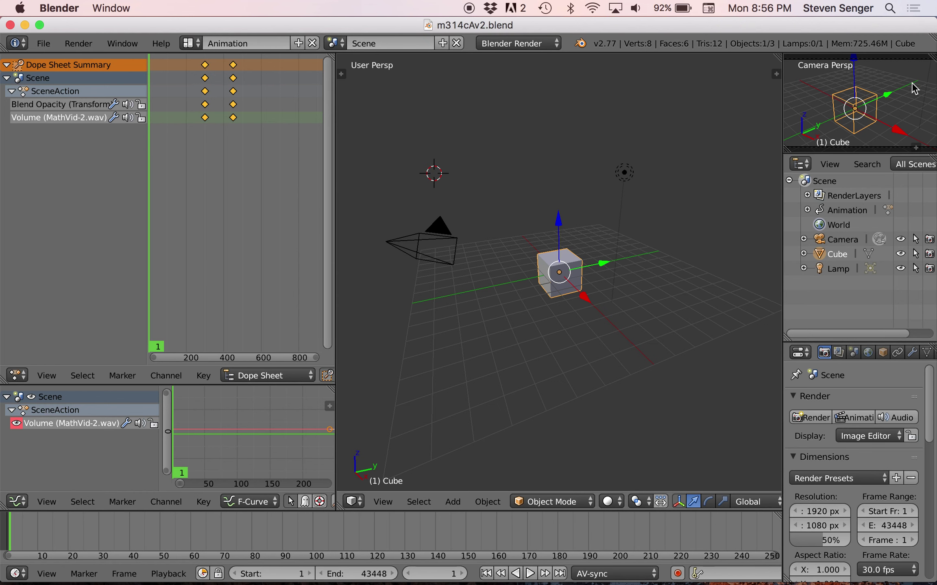
Start rendering the whole sequence animation from the Render panel's Animation button
click(854, 417)
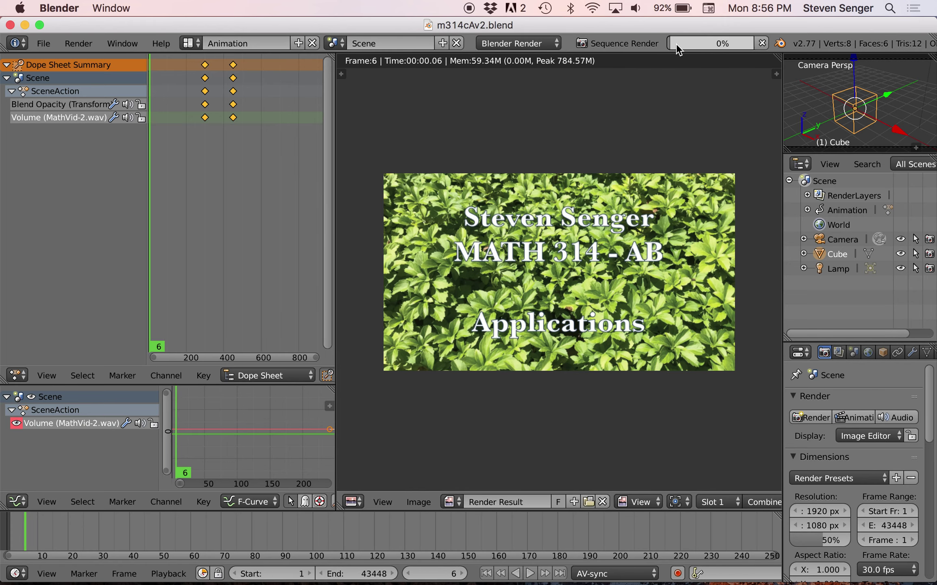
mouse_move(673, 44)
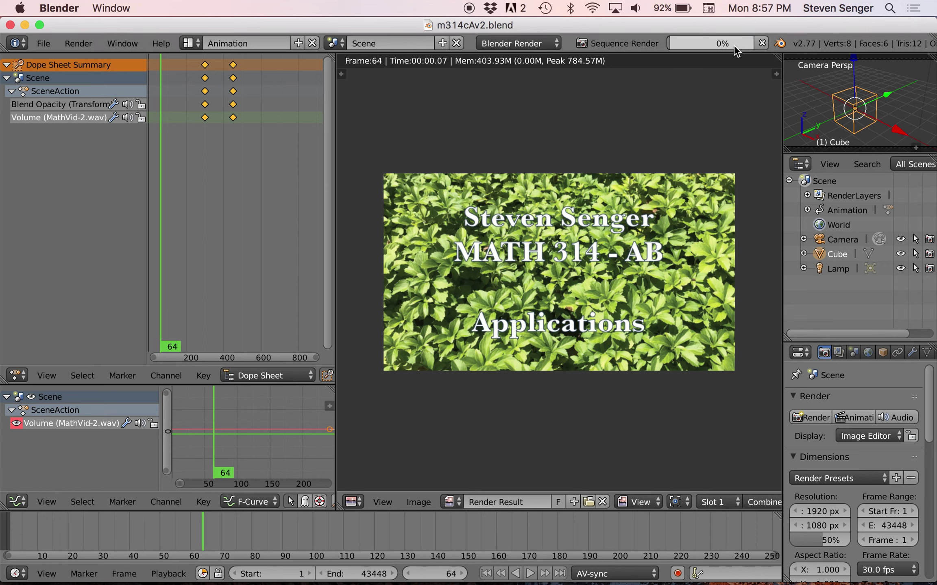
mouse_move(740, 46)
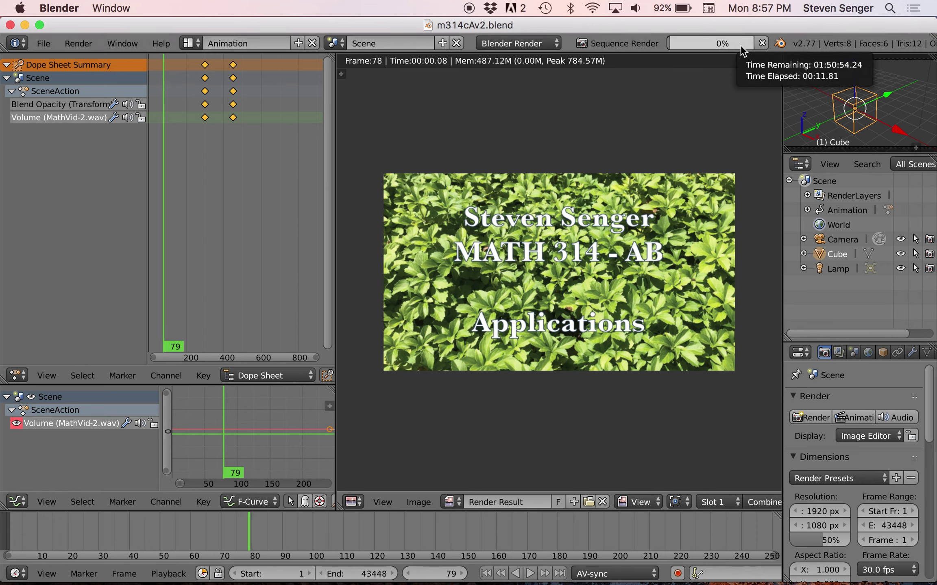